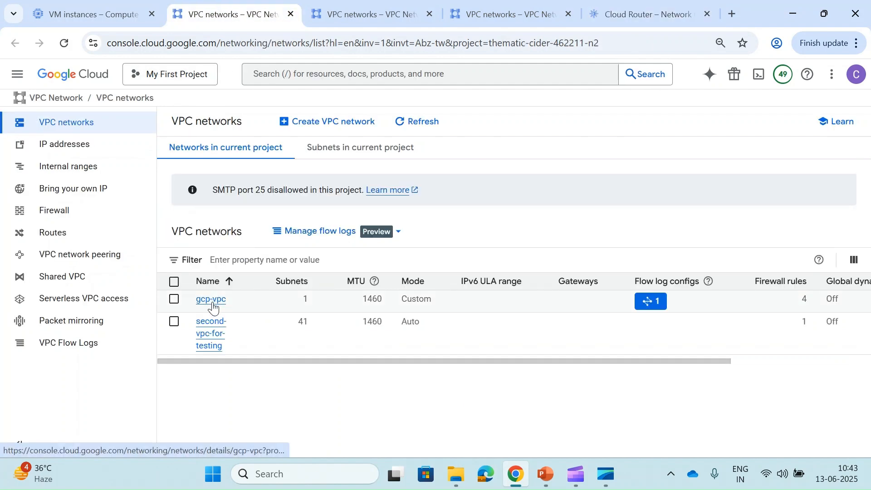
- Open gcp-vpc for editing and view its Regional dynamic routing and Best path selection settings
{"action": "left_click", "coordinate": [214, 308]}
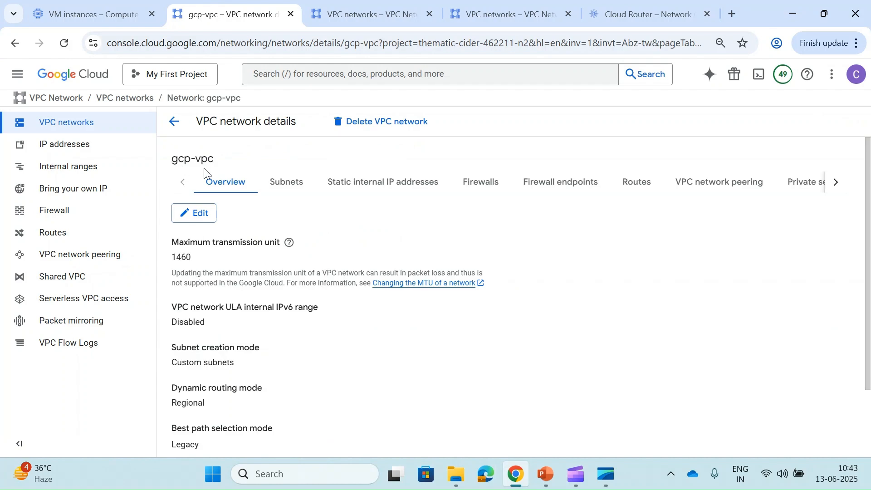
{"action": "left_click", "coordinate": [195, 213]}
{"action": "scroll", "coordinate": [240, 218], "scroll_direction": "down", "scroll_amount": 1}
{"action": "scroll", "coordinate": [240, 219], "scroll_direction": "down", "scroll_amount": 3}
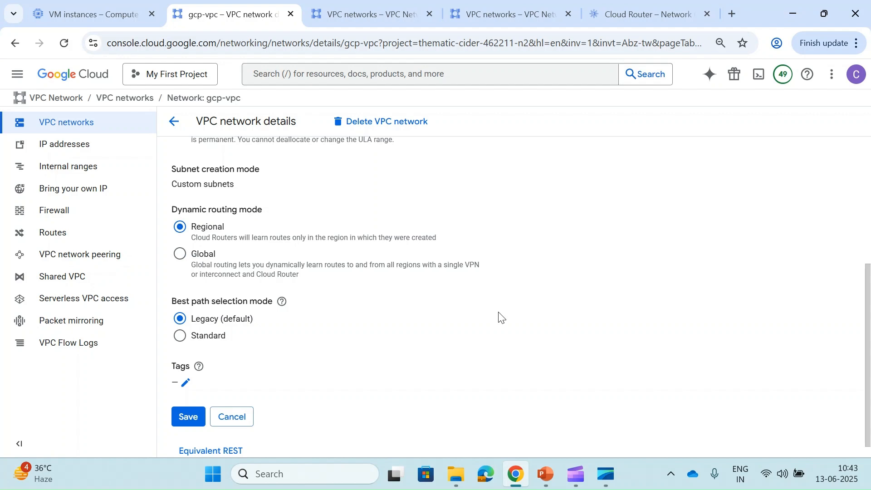
{"action": "left_click", "coordinate": [546, 475]}
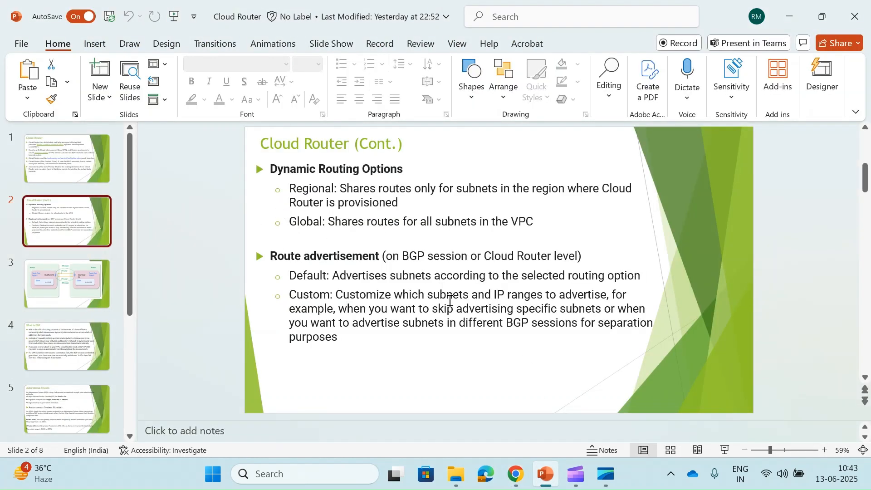
{"action": "left_click", "coordinate": [560, 486]}
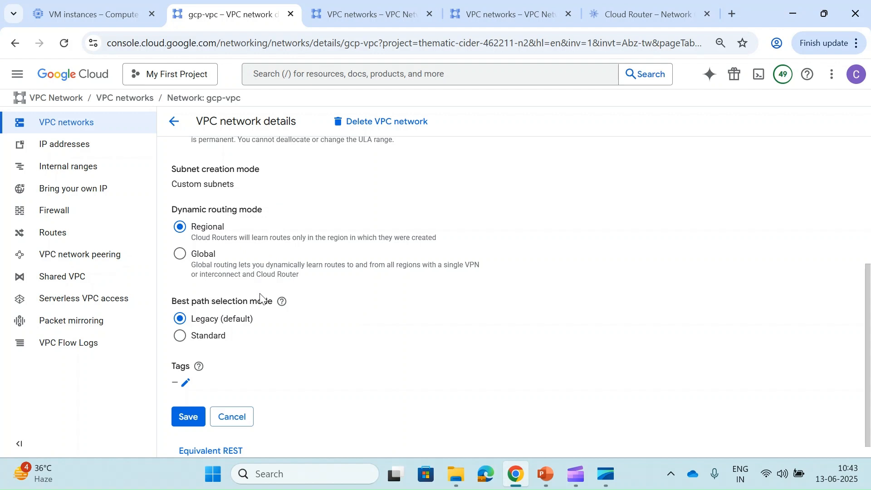
- Try Standard best path selection with Always compare MED and inter-region cost 'Add cost to MED'
{"action": "left_click", "coordinate": [282, 301]}
{"action": "left_click", "coordinate": [276, 391]}
{"action": "left_click", "coordinate": [213, 337]}
{"action": "scroll", "coordinate": [241, 339], "scroll_direction": "down", "scroll_amount": 2}
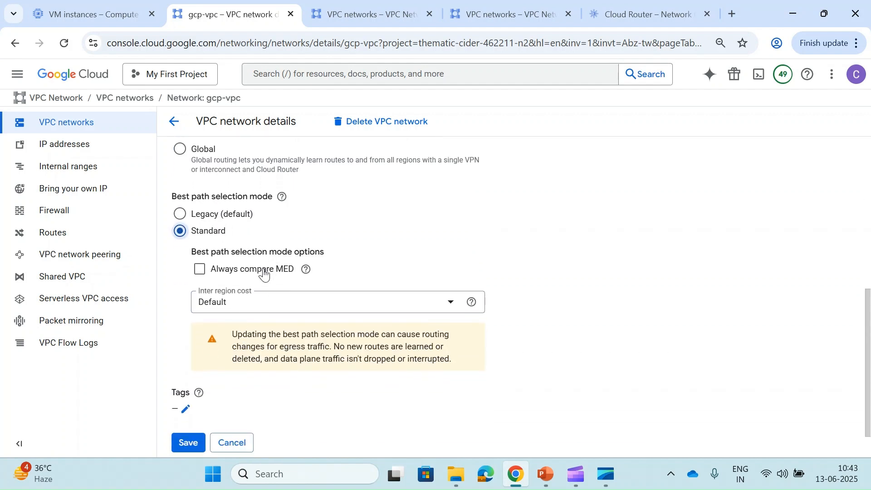
{"action": "left_click", "coordinate": [263, 270]}
{"action": "left_click", "coordinate": [253, 305]}
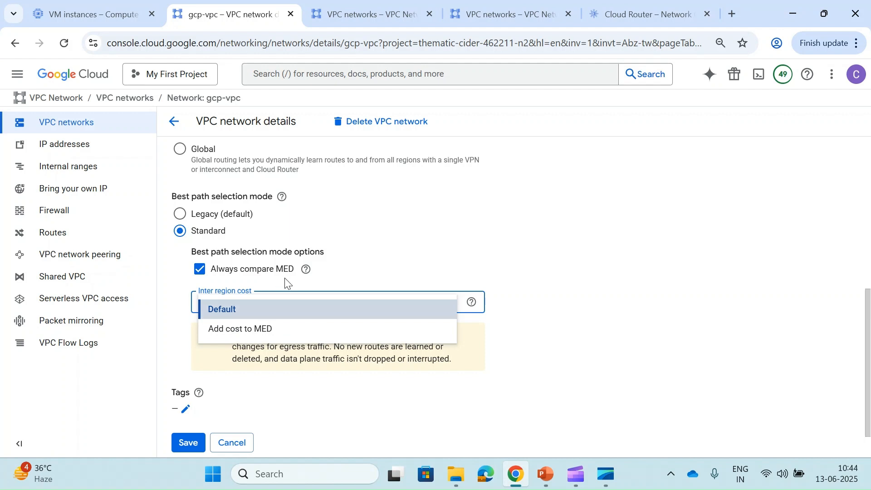
{"action": "left_click", "coordinate": [271, 329]}
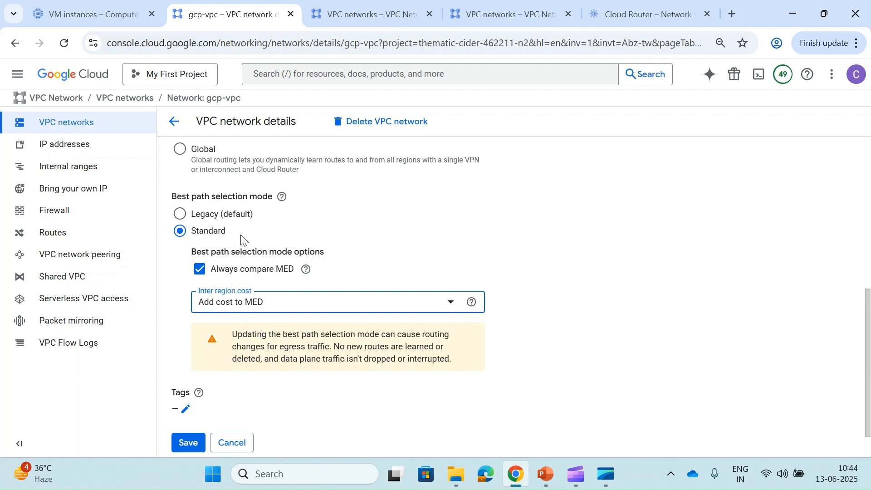
- Revert best path selection to Legacy and cancel the gcp-vpc edits
{"action": "left_click", "coordinate": [179, 215]}
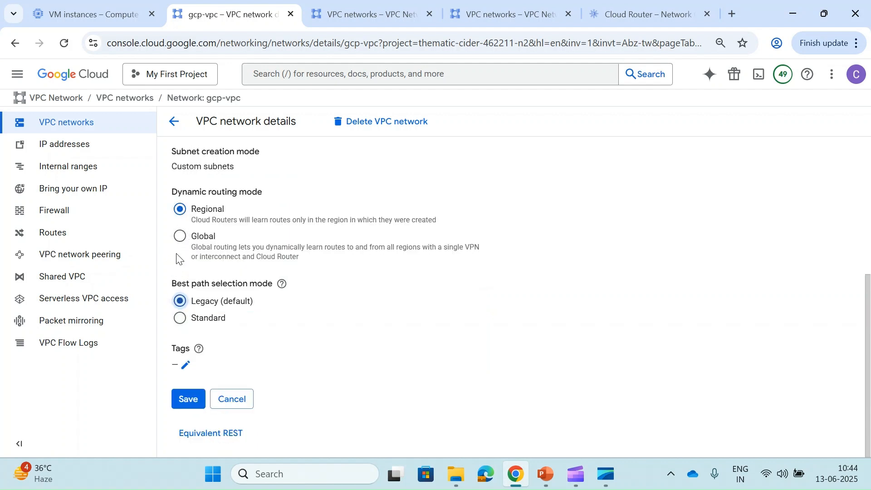
{"action": "left_click", "coordinate": [229, 399]}
{"action": "scroll", "coordinate": [262, 233], "scroll_direction": "up", "scroll_amount": 2}
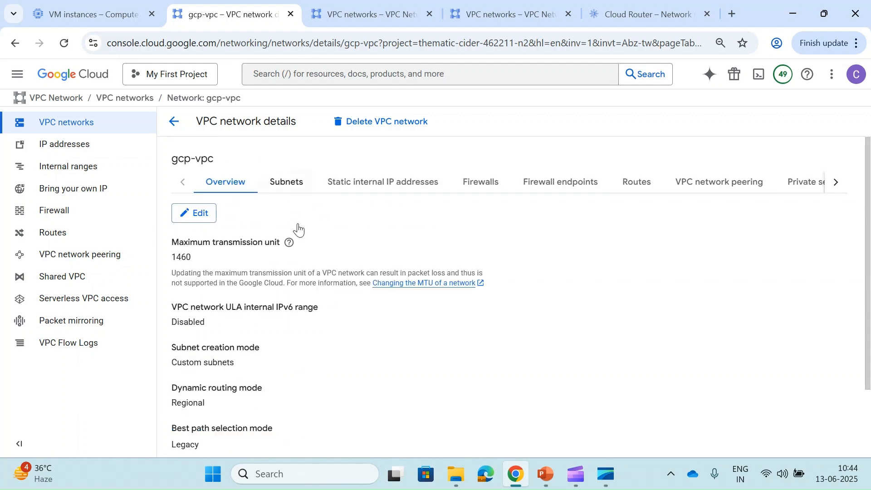
- Review gcp-vpc's subnets, then open on-prem-sim-vpc's details in the second project
{"action": "left_click", "coordinate": [281, 187]}
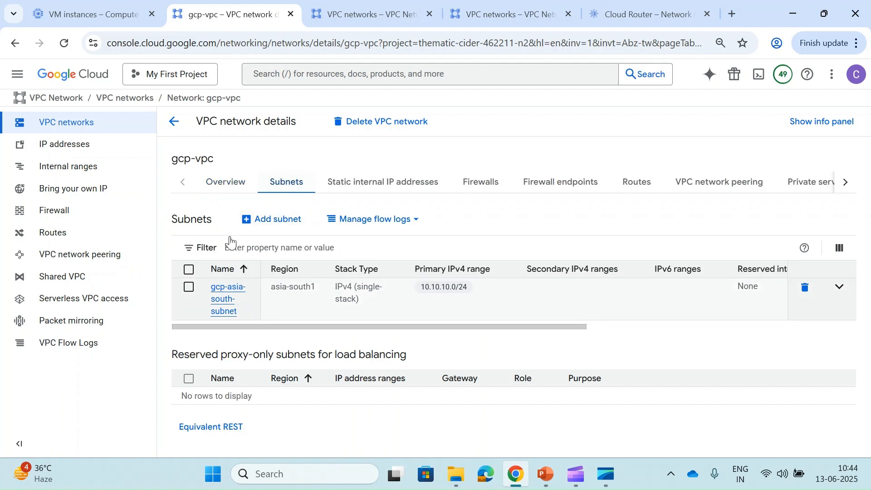
{"action": "left_click", "coordinate": [228, 182]}
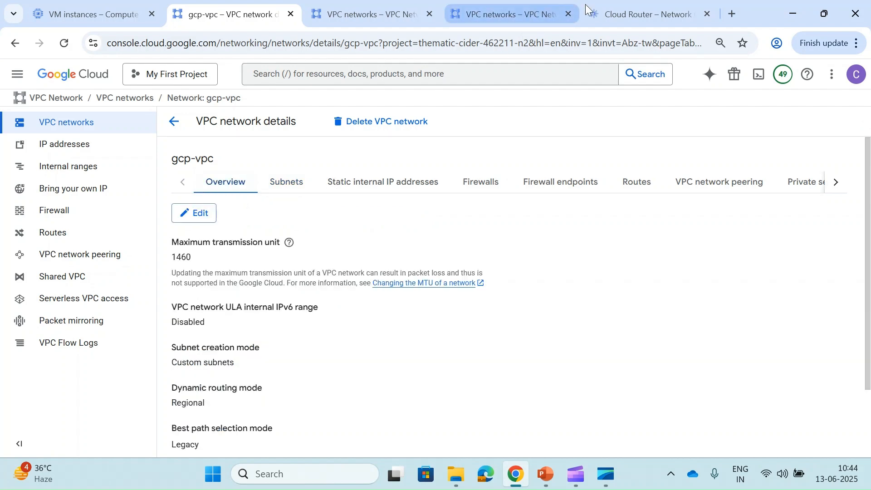
{"action": "left_click", "coordinate": [500, 12]}
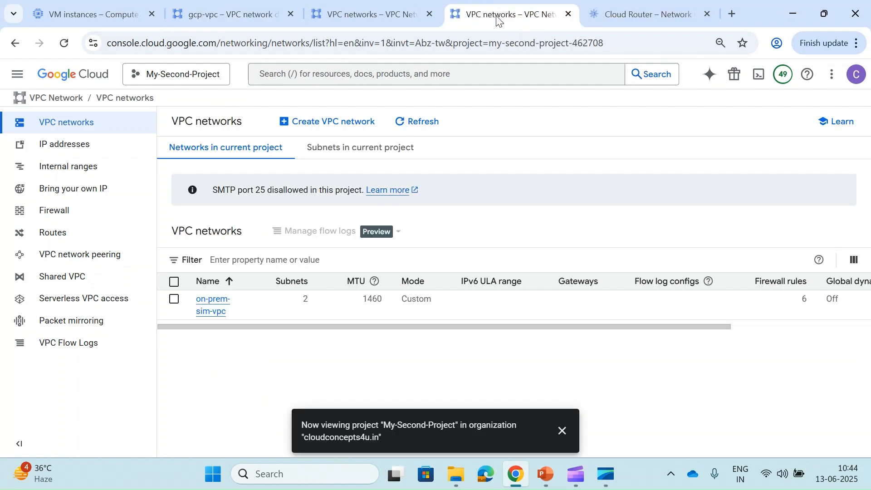
{"action": "left_click", "coordinate": [211, 317]}
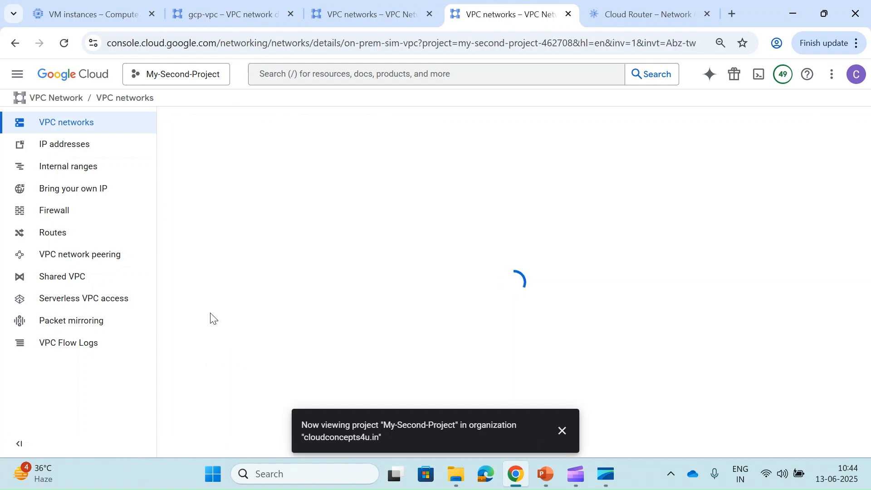
{"action": "left_click", "coordinate": [561, 430]}
{"action": "scroll", "coordinate": [249, 277], "scroll_direction": "down", "scroll_amount": 2}
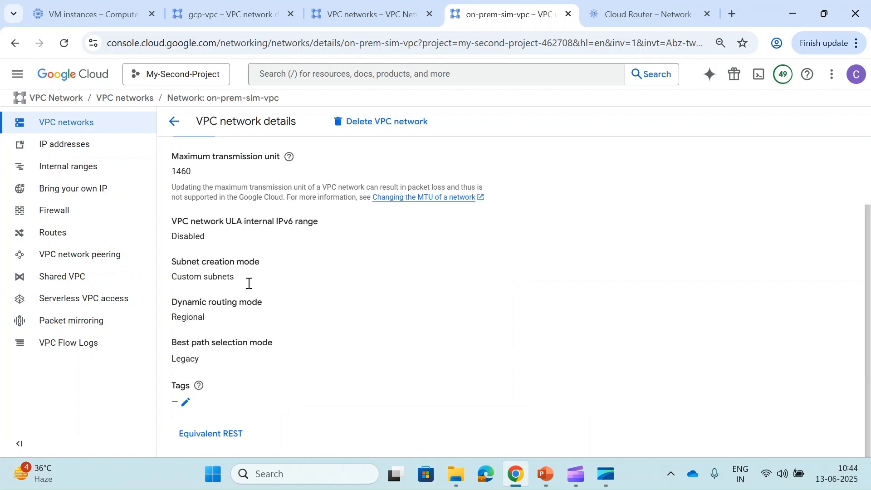
{"action": "scroll", "coordinate": [247, 370], "scroll_direction": "up", "scroll_amount": 2}
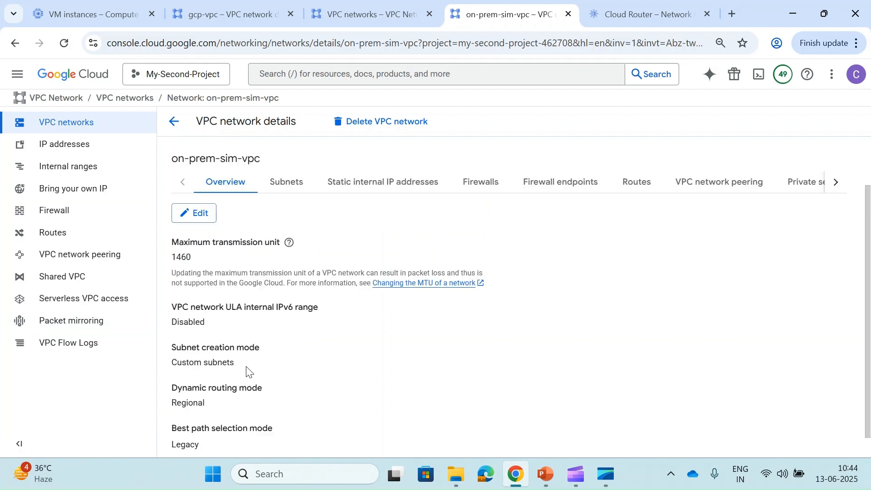
- Review on-prem-sim-vpc's subnets and return to My First Project's VPC networks list
{"action": "left_click", "coordinate": [287, 182]}
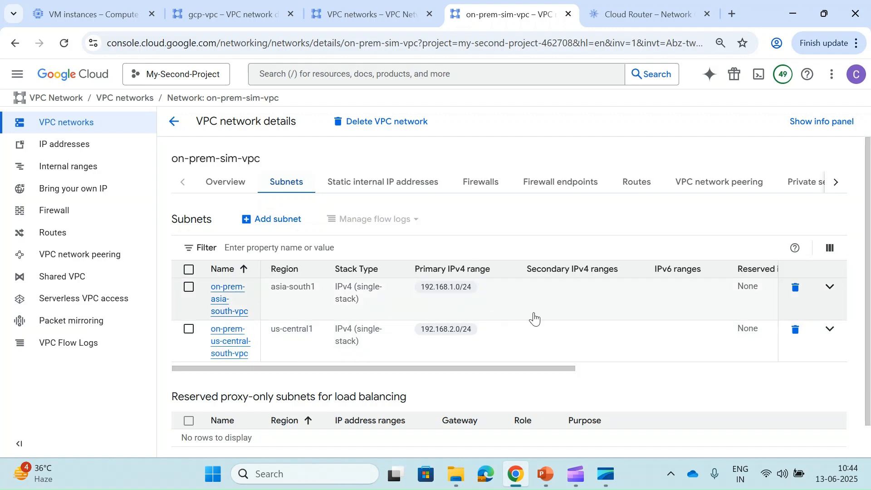
{"action": "scroll", "coordinate": [534, 317], "scroll_direction": "right", "scroll_amount": 10}
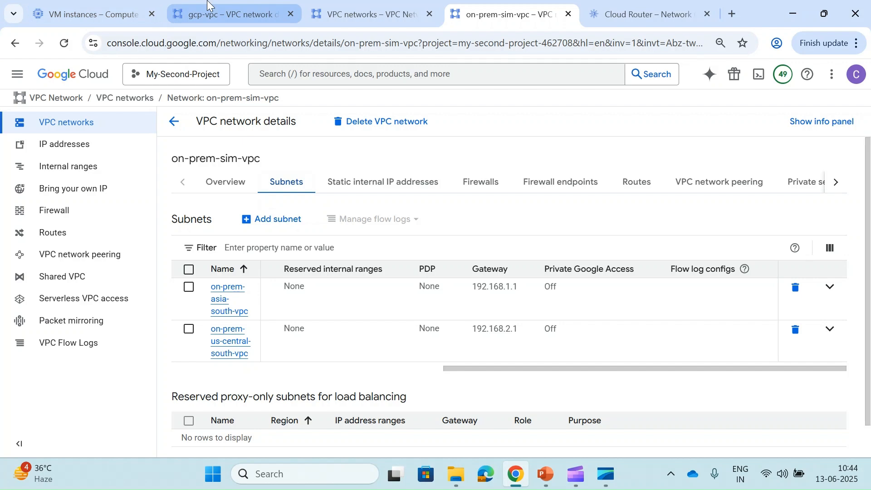
{"action": "left_click", "coordinate": [225, 14]}
{"action": "left_click", "coordinate": [343, 4]}
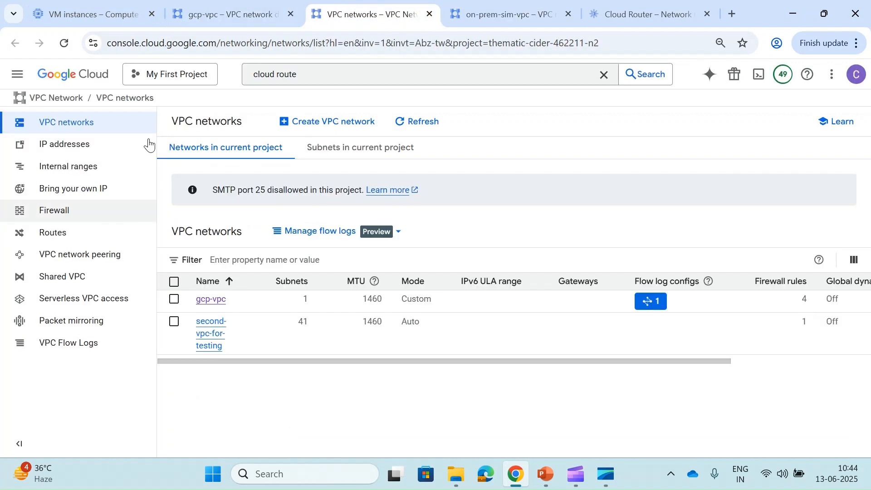
- Go from Cloud Router to the VPN page and start a new VPN connection
{"action": "left_click", "coordinate": [316, 78]}
{"action": "left_click", "coordinate": [308, 154]}
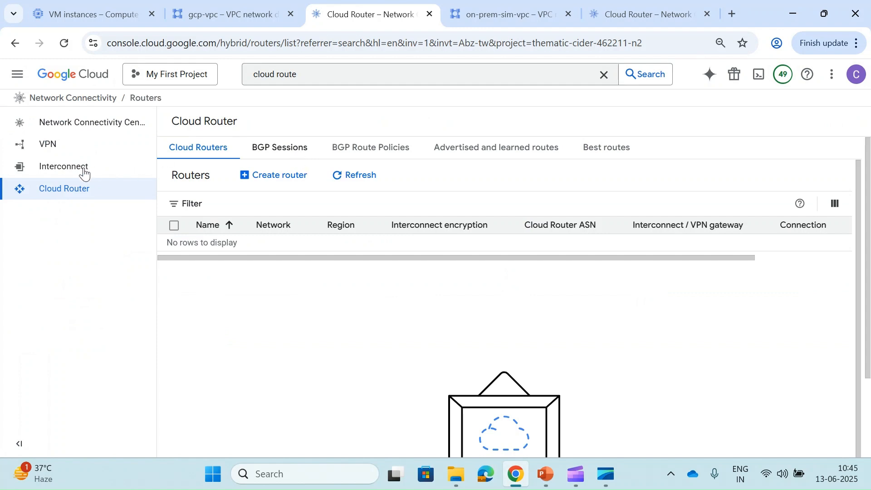
{"action": "left_click", "coordinate": [64, 153]}
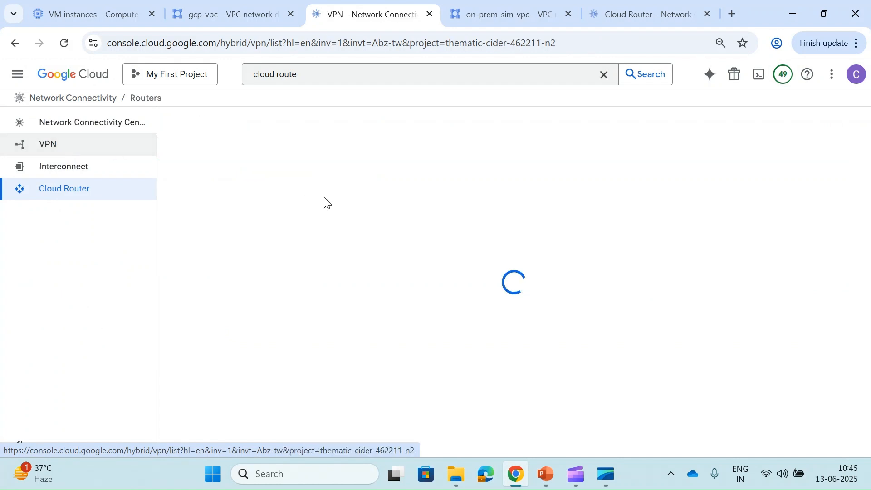
{"action": "left_click", "coordinate": [432, 272]}
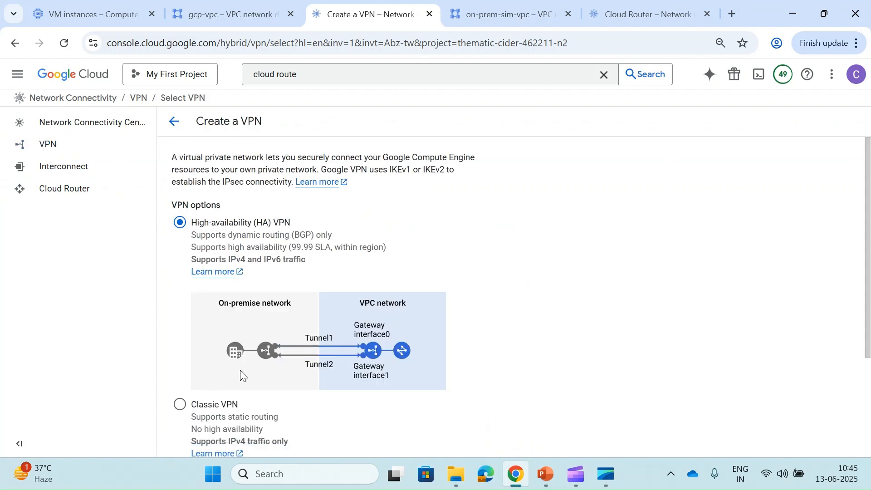
- Keep High-availability (HA) VPN selected and continue to the gateway form
{"action": "scroll", "coordinate": [240, 370], "scroll_direction": "down", "scroll_amount": 1}
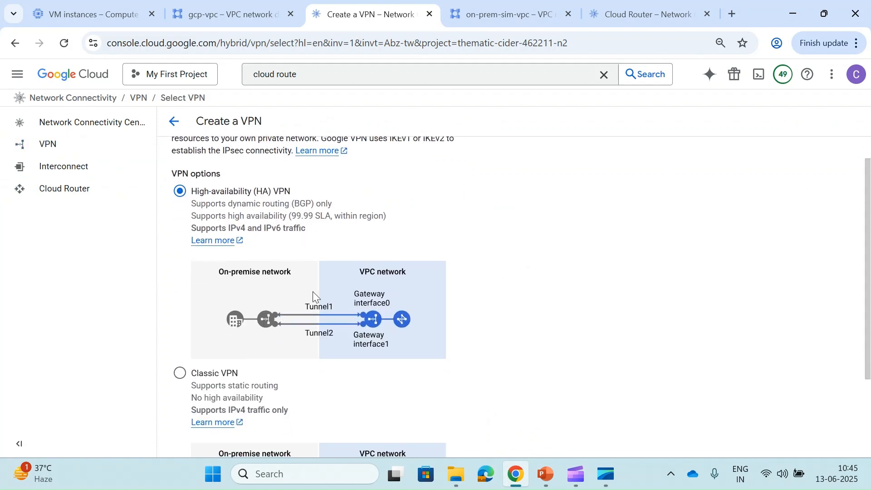
{"action": "scroll", "coordinate": [330, 329], "scroll_direction": "down", "scroll_amount": 3}
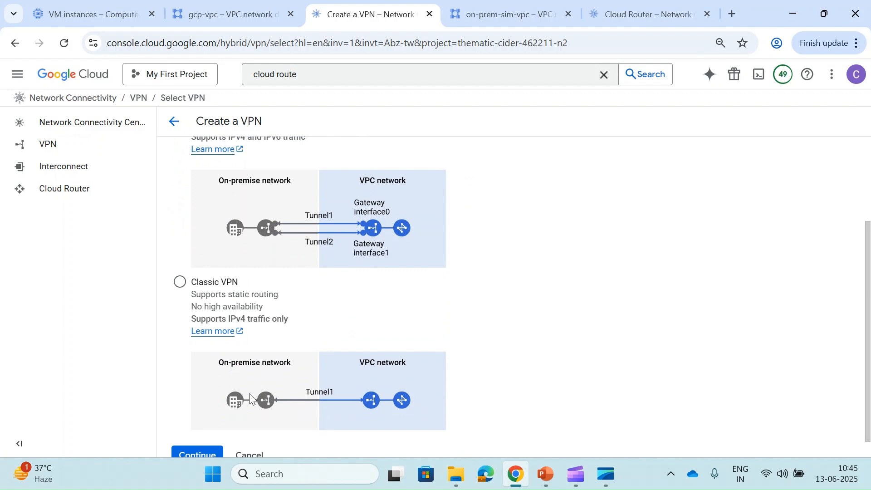
{"action": "scroll", "coordinate": [237, 278], "scroll_direction": "up", "scroll_amount": 3}
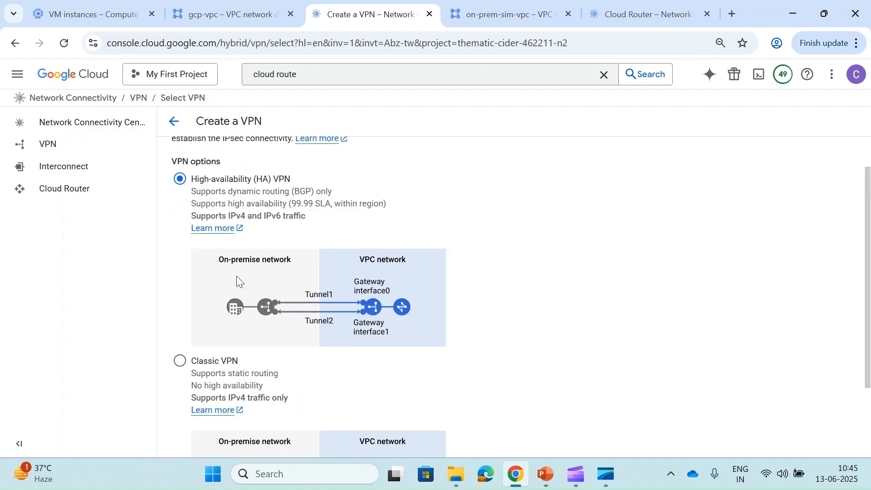
{"action": "scroll", "coordinate": [236, 276], "scroll_direction": "down", "scroll_amount": 2}
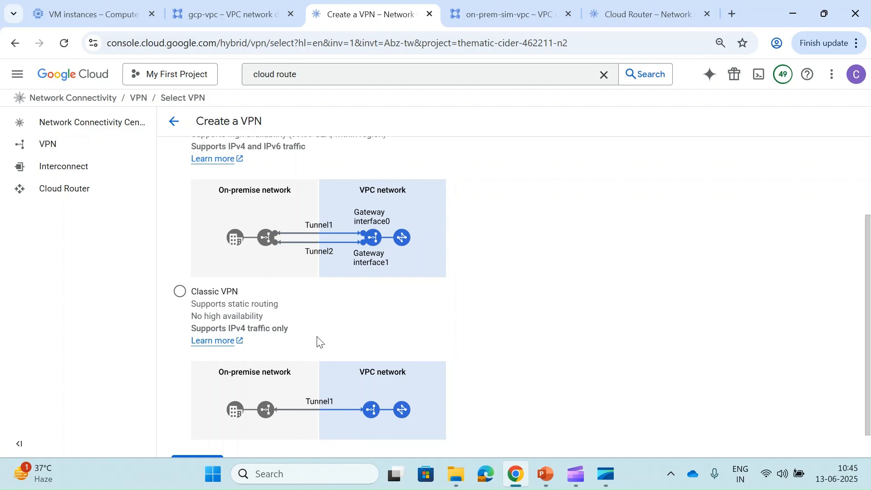
{"action": "scroll", "coordinate": [319, 341], "scroll_direction": "up", "scroll_amount": 1}
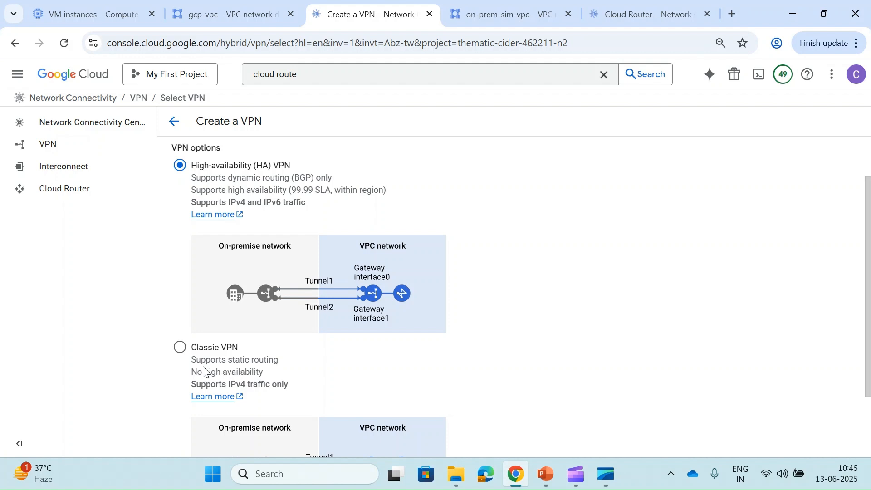
{"action": "scroll", "coordinate": [203, 371], "scroll_direction": "up", "scroll_amount": 1}
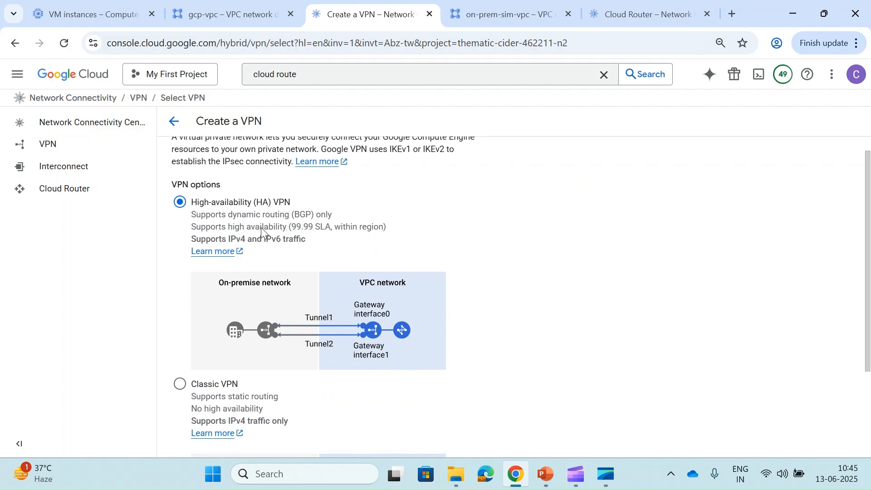
{"action": "scroll", "coordinate": [292, 237], "scroll_direction": "down", "scroll_amount": 3}
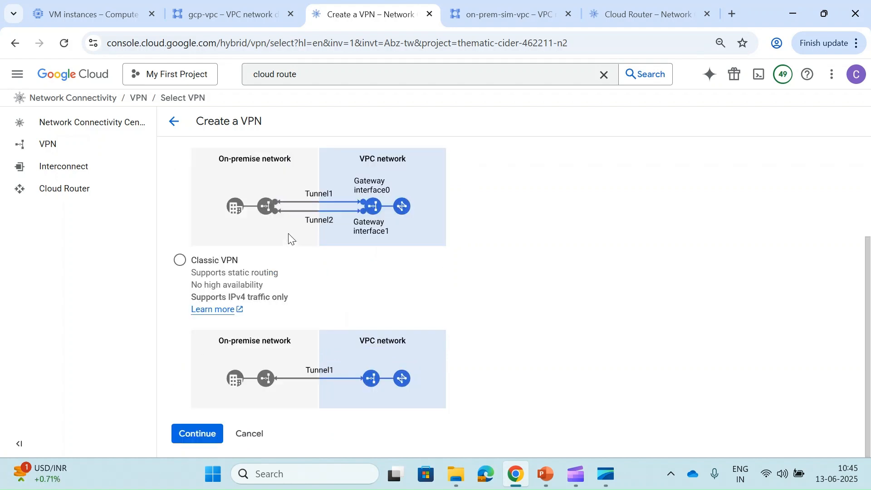
{"action": "left_click", "coordinate": [193, 432]}
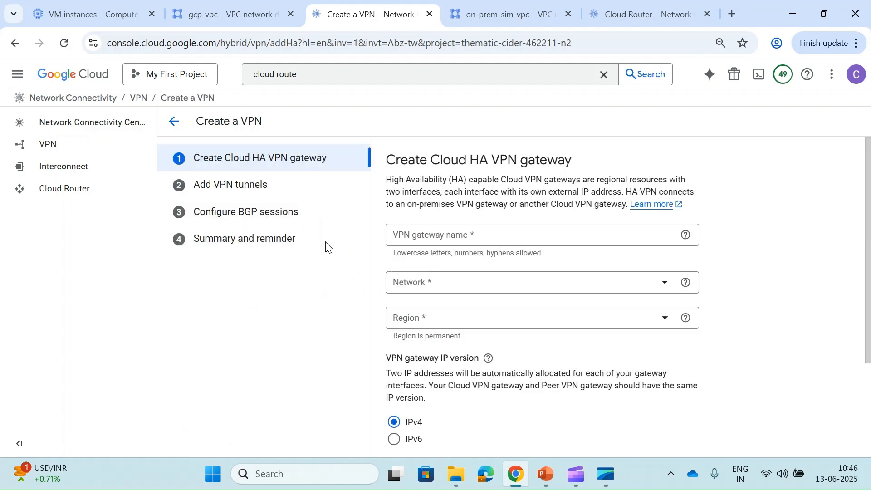
- Name the gateway gcp-vpc-gateway on network gcp-vpc in region asia-south1 (Mumbai)
{"action": "left_click", "coordinate": [441, 237]}
{"action": "type", "text": "gcp"}
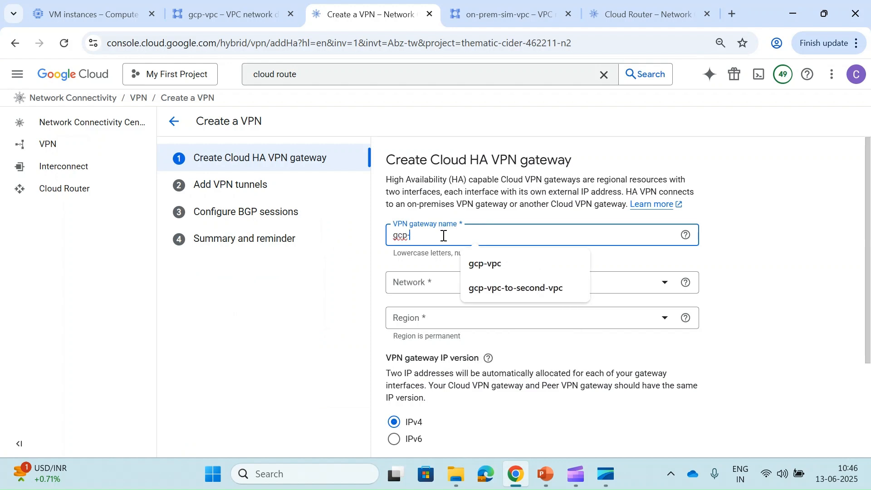
{"action": "type", "text": "-vpc-gateway"}
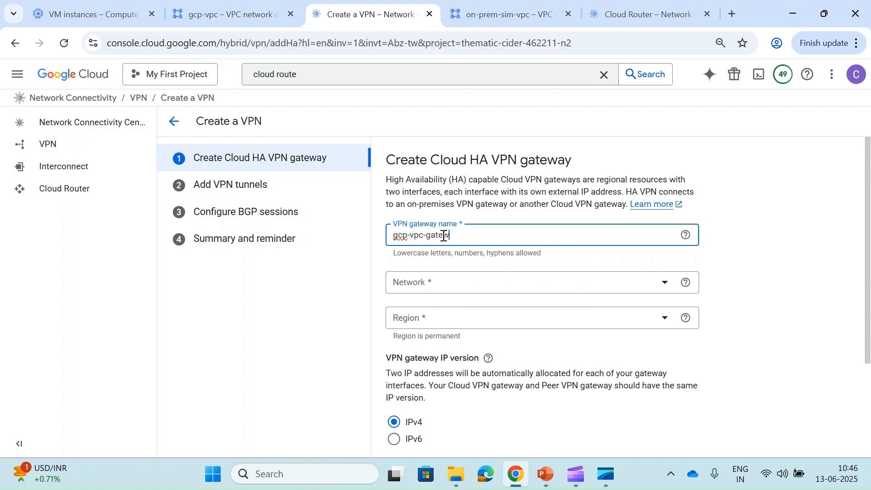
{"action": "left_click", "coordinate": [451, 293]}
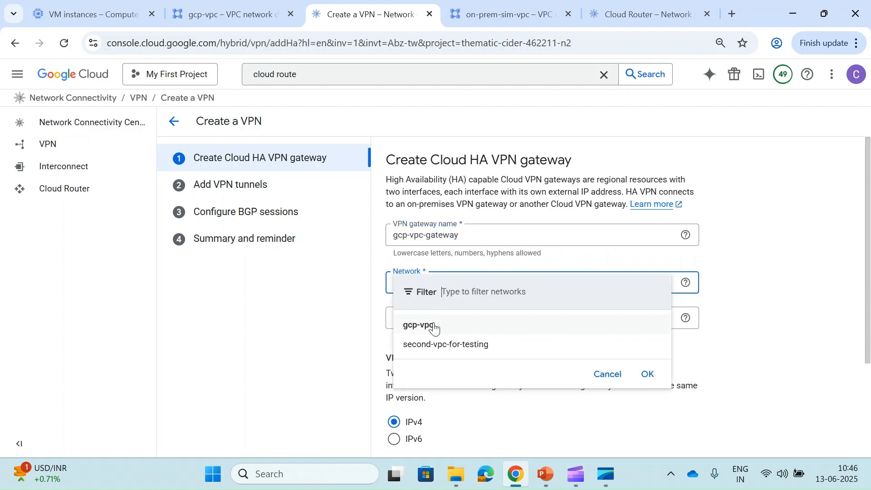
{"action": "left_click", "coordinate": [411, 328]}
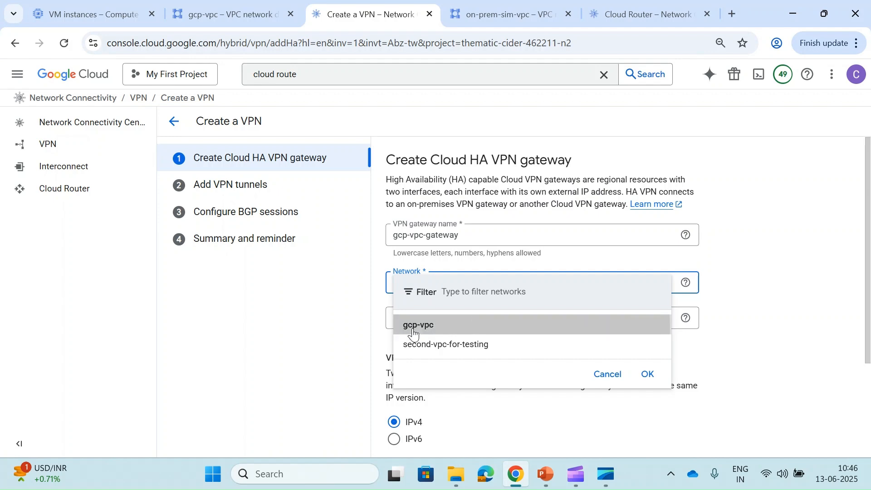
{"action": "scroll", "coordinate": [497, 319], "scroll_direction": "down", "scroll_amount": 2}
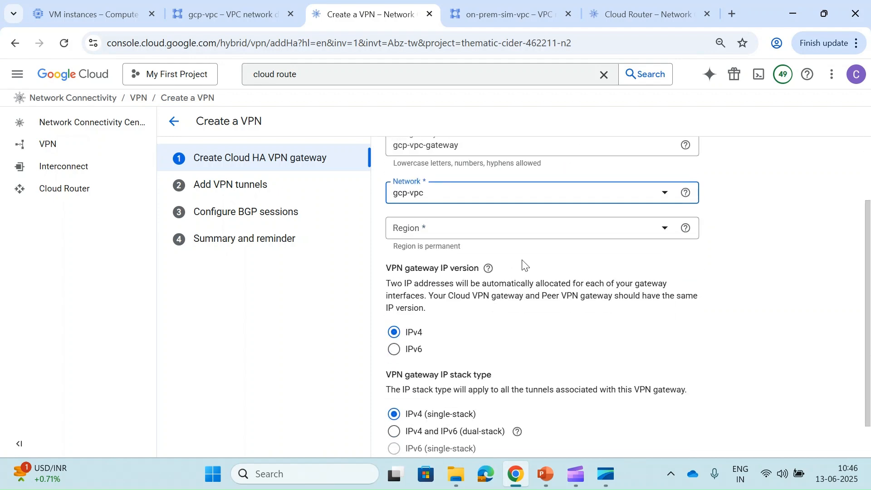
{"action": "left_click", "coordinate": [533, 237]}
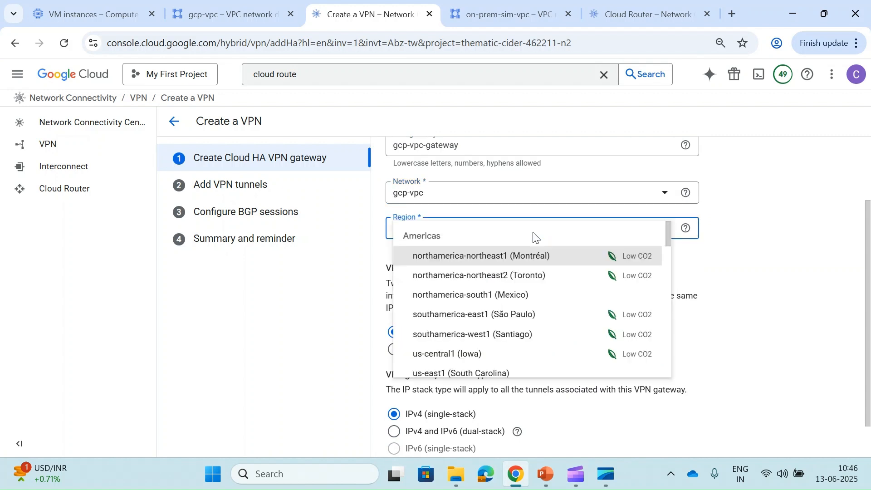
{"action": "scroll", "coordinate": [479, 338], "scroll_direction": "down", "scroll_amount": 2}
{"action": "scroll", "coordinate": [479, 336], "scroll_direction": "down", "scroll_amount": 10}
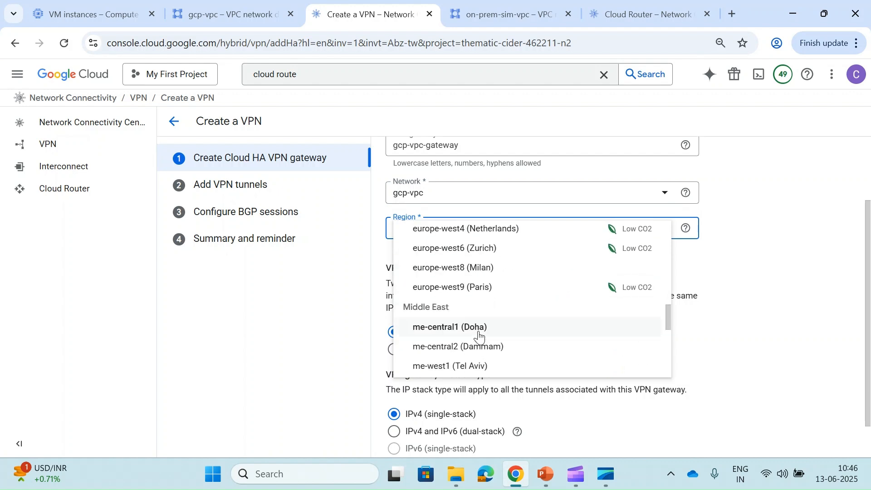
{"action": "scroll", "coordinate": [480, 337], "scroll_direction": "up", "scroll_amount": 1}
{"action": "scroll", "coordinate": [480, 337], "scroll_direction": "up", "scroll_amount": 2}
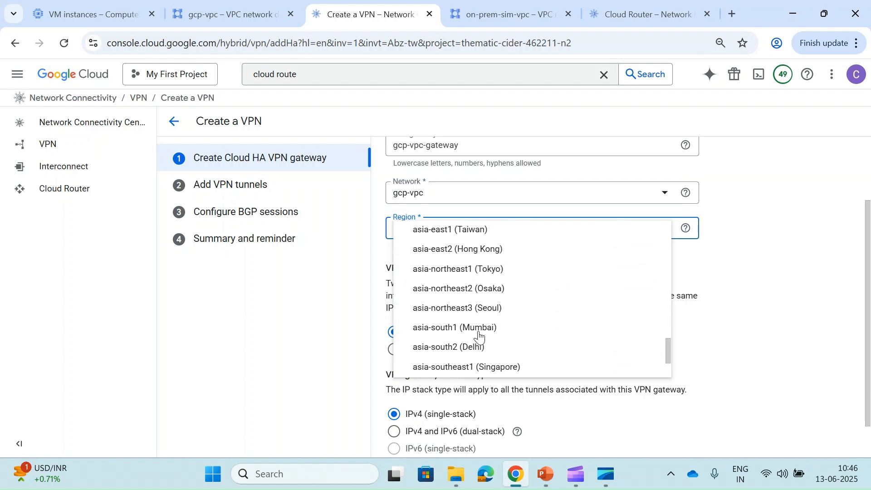
{"action": "left_click", "coordinate": [445, 336]}
- Keep IPv4 single-stack and create gcp-vpc-gateway
{"action": "scroll", "coordinate": [455, 338], "scroll_direction": "down", "scroll_amount": 1}
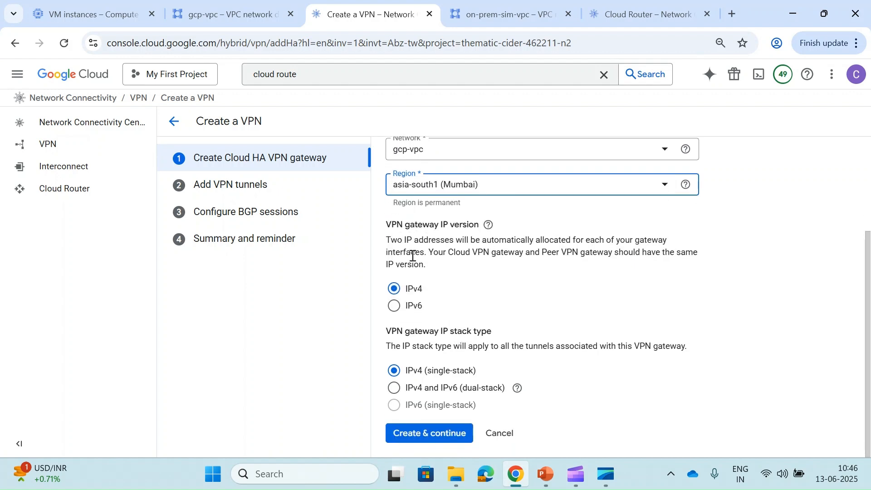
{"action": "left_click", "coordinate": [396, 306]}
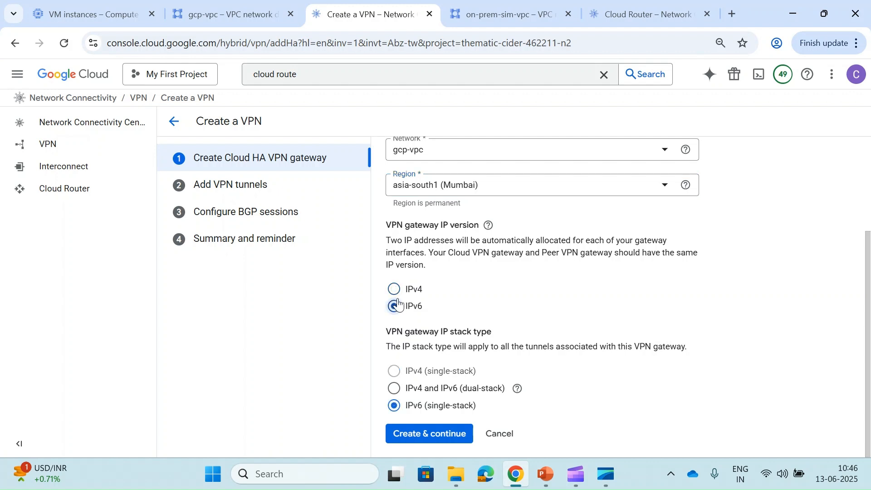
{"action": "left_click", "coordinate": [397, 291]}
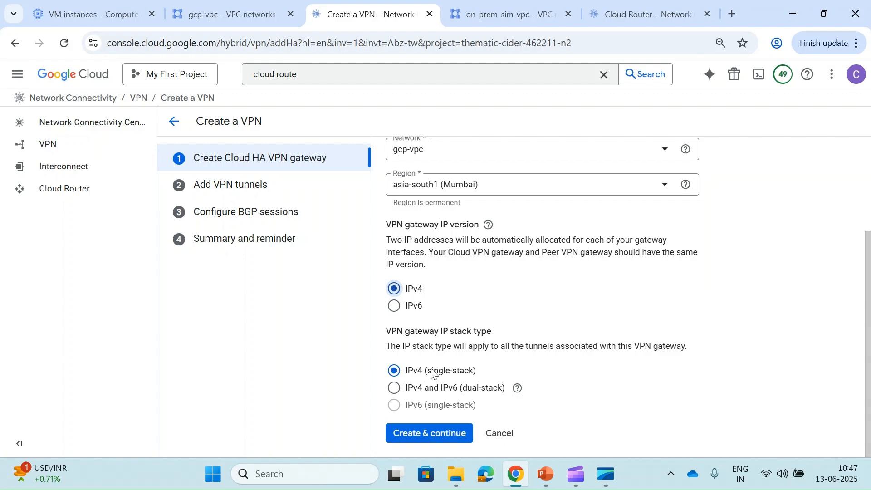
{"action": "scroll", "coordinate": [435, 375], "scroll_direction": "up", "scroll_amount": 3}
{"action": "scroll", "coordinate": [434, 374], "scroll_direction": "down", "scroll_amount": 3}
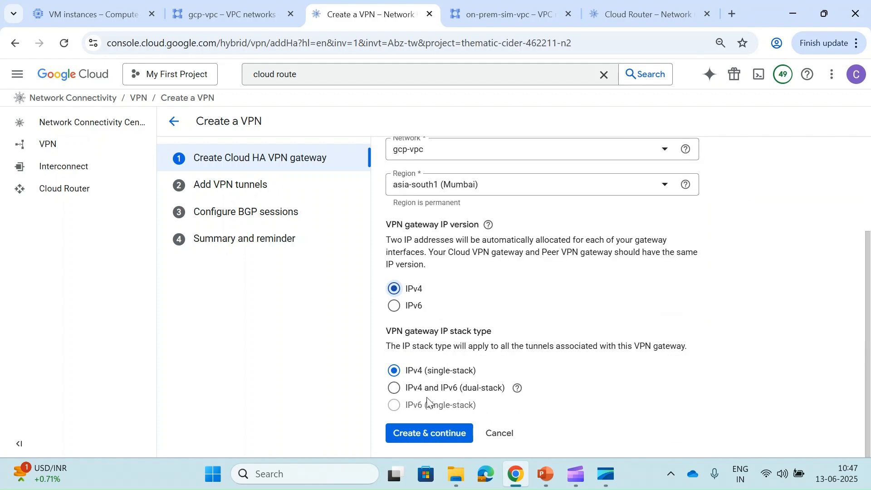
{"action": "left_click", "coordinate": [421, 435]}
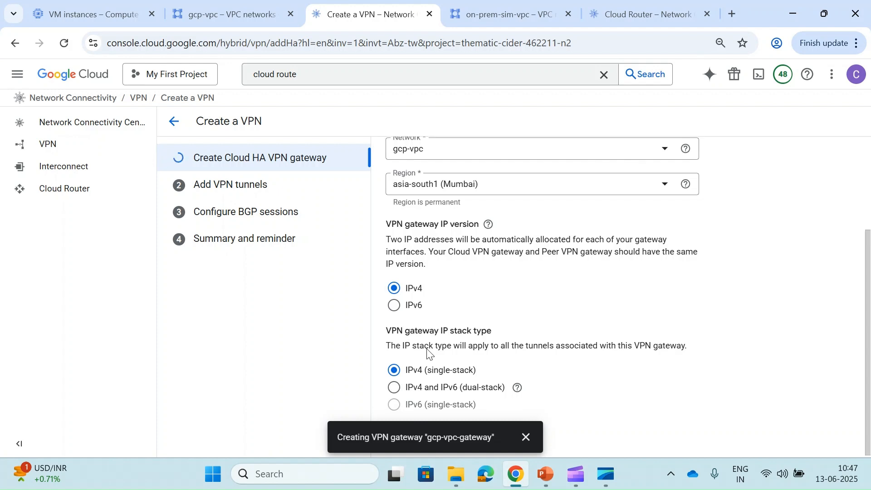
{"action": "left_click", "coordinate": [527, 438]}
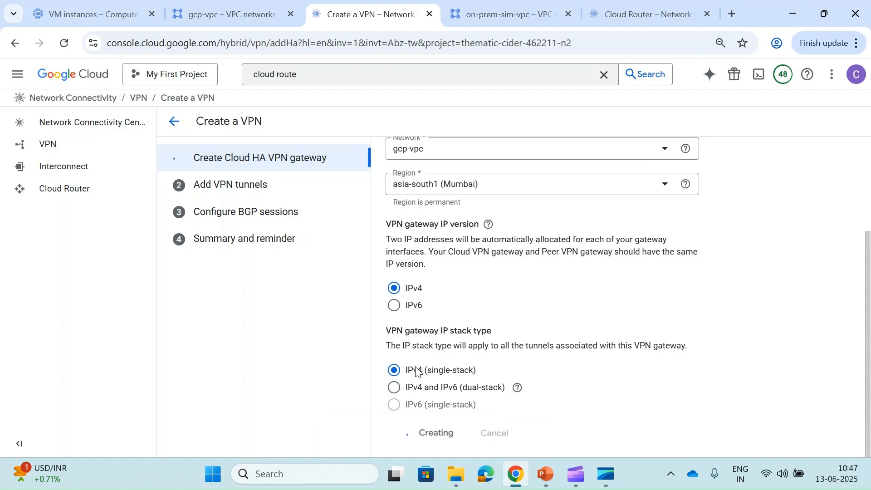
{"action": "left_click", "coordinate": [631, 16]}
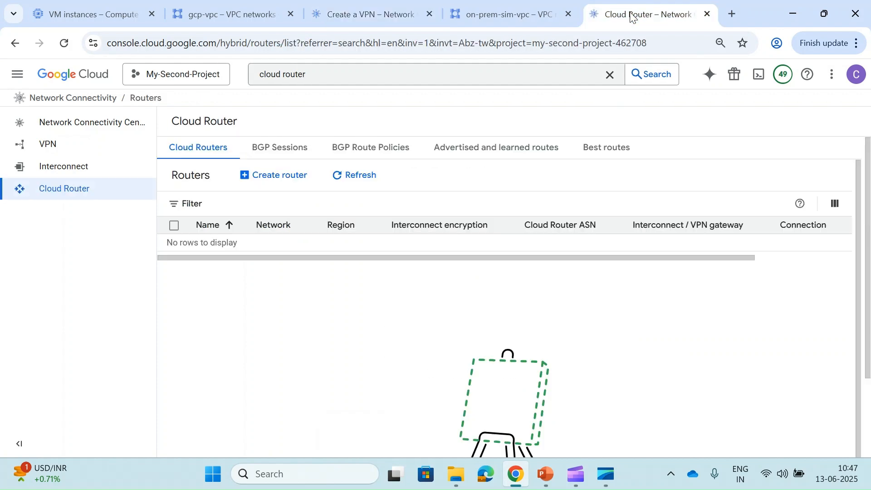
- Start a new HA VPN connection in the second project
{"action": "left_click", "coordinate": [37, 145]}
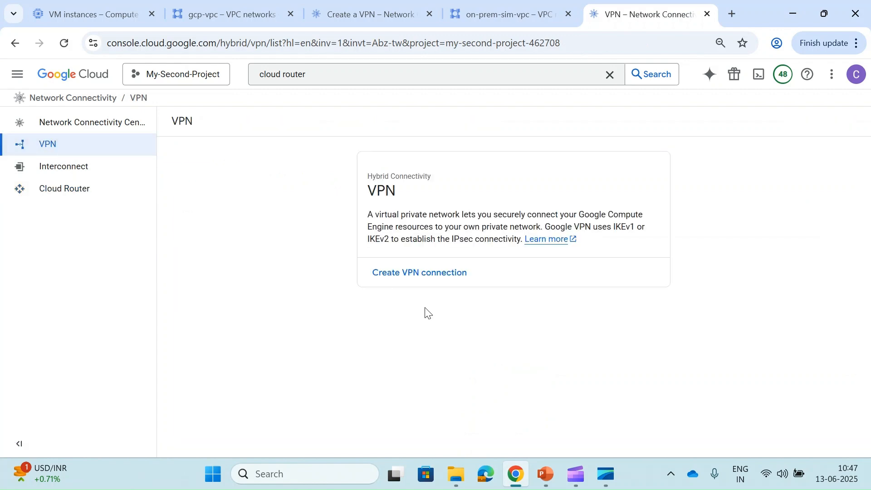
{"action": "left_click", "coordinate": [436, 286]}
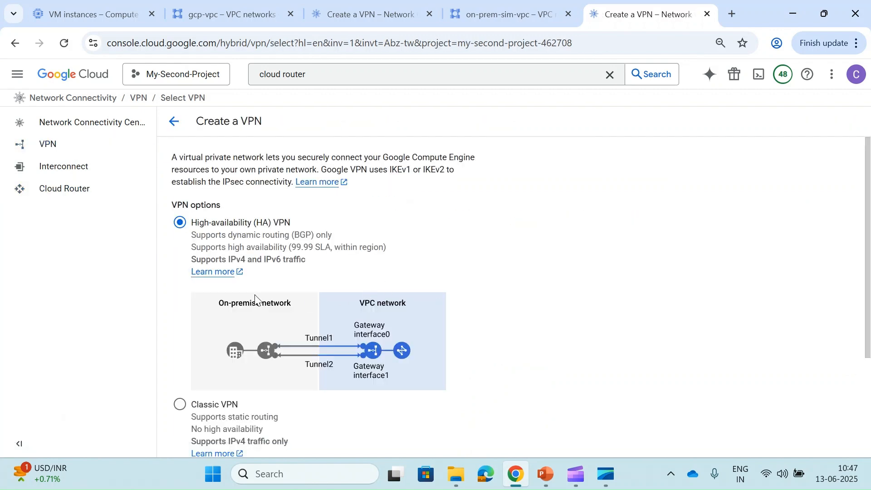
{"action": "scroll", "coordinate": [221, 308], "scroll_direction": "down", "scroll_amount": 3}
{"action": "left_click", "coordinate": [194, 431]}
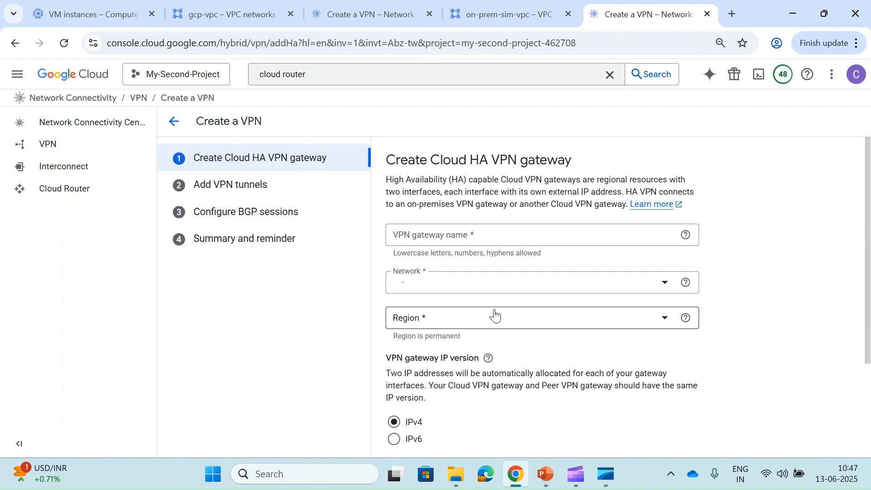
- Create on-prem-gateway on on-prem-sim-vpc in asia-south1 (Mumbai)
{"action": "left_click", "coordinate": [493, 235]}
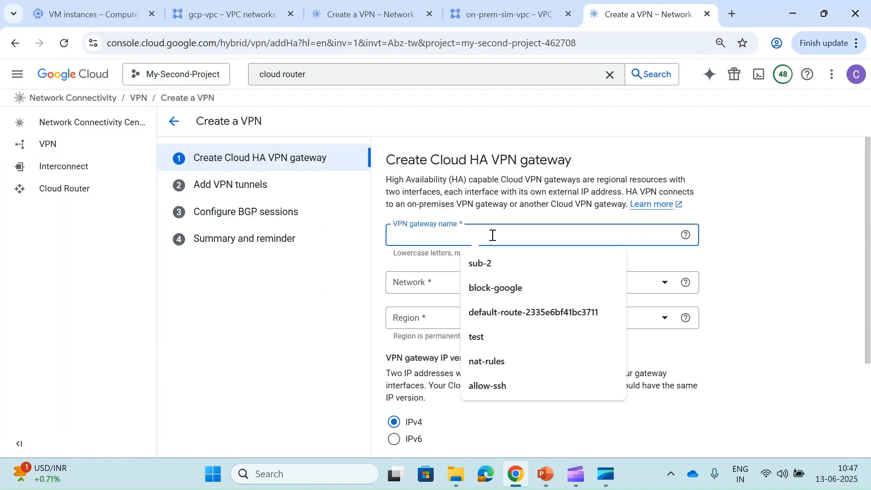
{"action": "type", "text": "on-prem-gateway"}
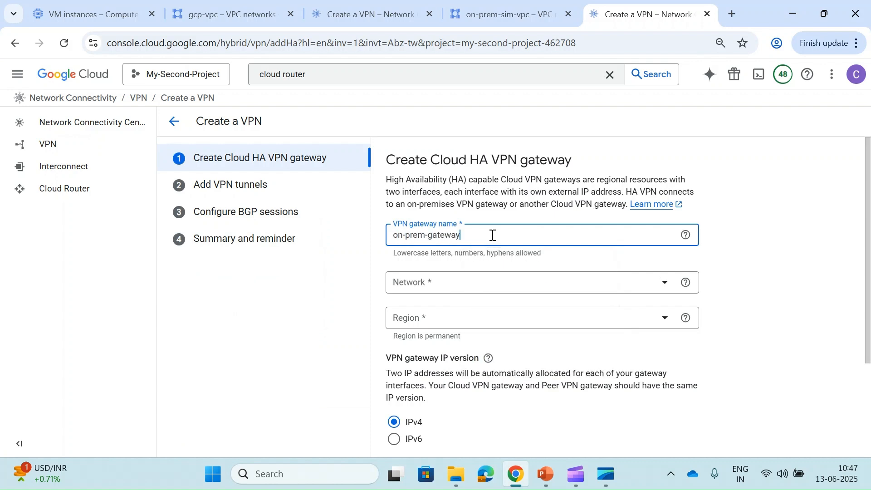
{"action": "left_click", "coordinate": [481, 286]}
{"action": "left_click", "coordinate": [467, 325]}
{"action": "left_click", "coordinate": [501, 325]}
{"action": "scroll", "coordinate": [516, 276], "scroll_direction": "down", "scroll_amount": 10}
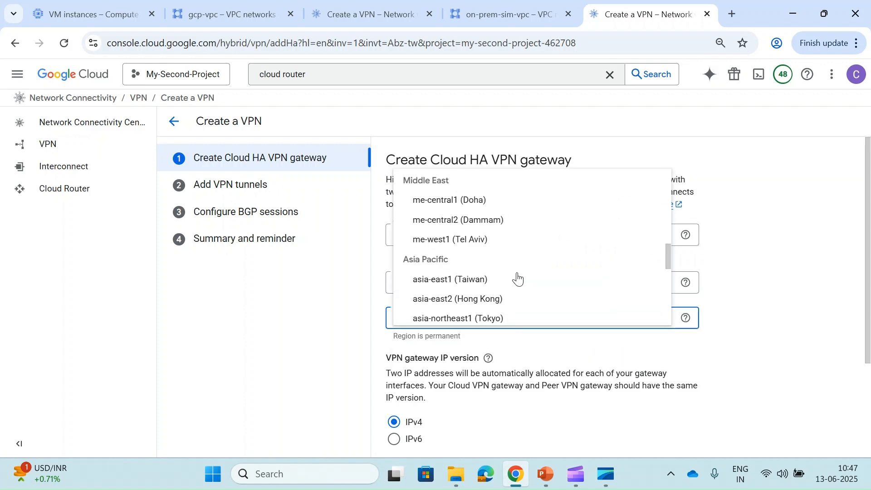
{"action": "left_click", "coordinate": [444, 175]}
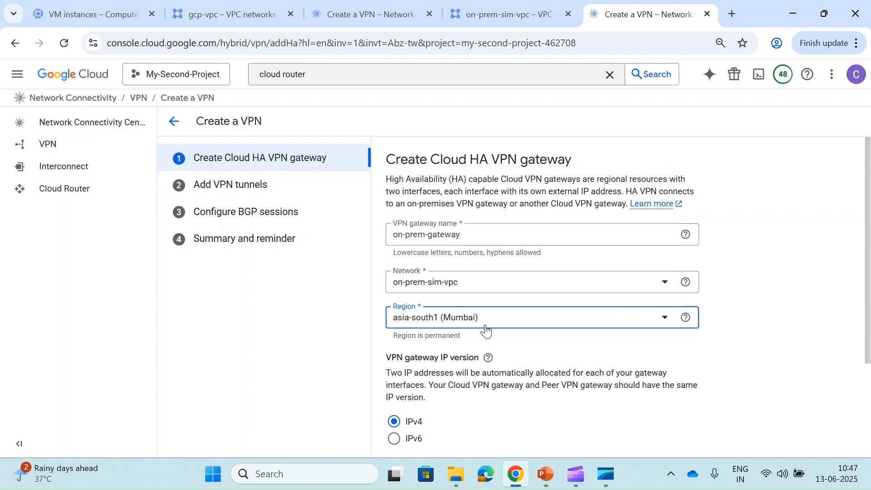
{"action": "scroll", "coordinate": [484, 331], "scroll_direction": "down", "scroll_amount": 3}
{"action": "left_click", "coordinate": [429, 434]}
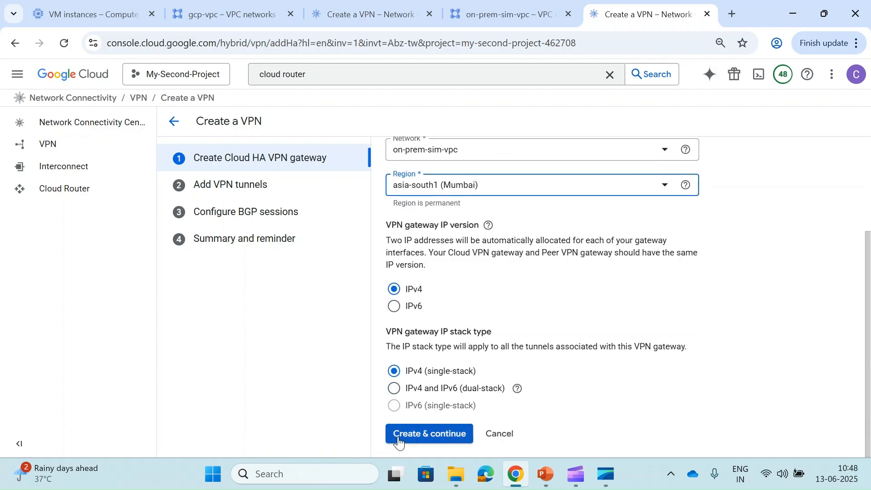
- Return to gcp-vpc's VPN tunnel setup step and look it over
{"action": "left_click", "coordinate": [338, 6]}
{"action": "scroll", "coordinate": [433, 322], "scroll_direction": "down", "scroll_amount": 1}
{"action": "scroll", "coordinate": [433, 322], "scroll_direction": "up", "scroll_amount": 1}
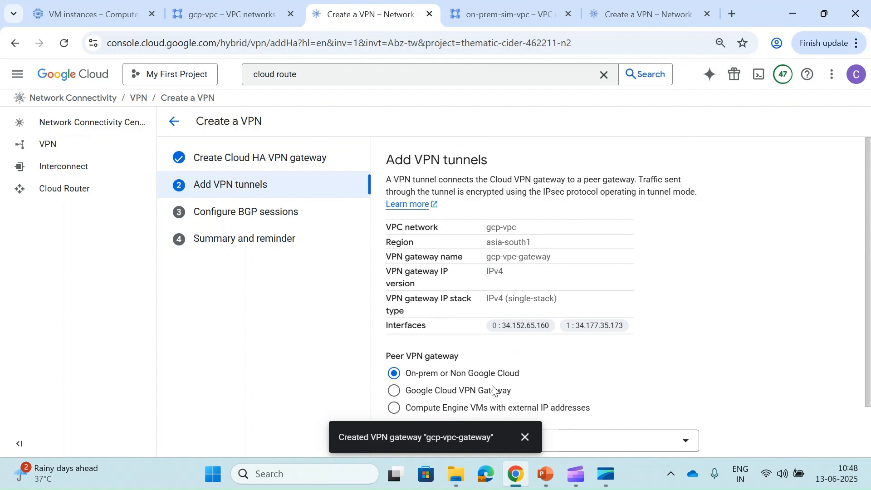
{"action": "left_click", "coordinate": [545, 473]}
- Show slide 3's diagram of two HA Cloud Routers joined by two VPN tunnels with BGP
{"action": "left_click", "coordinate": [71, 292]}
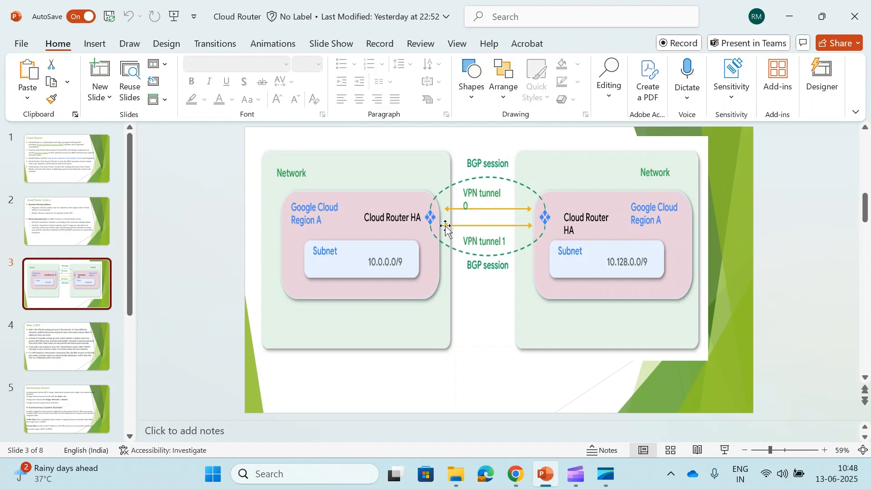
- Back in the tunnel step, choose to peer with another Google Cloud VPN gateway
{"action": "left_click", "coordinate": [516, 474]}
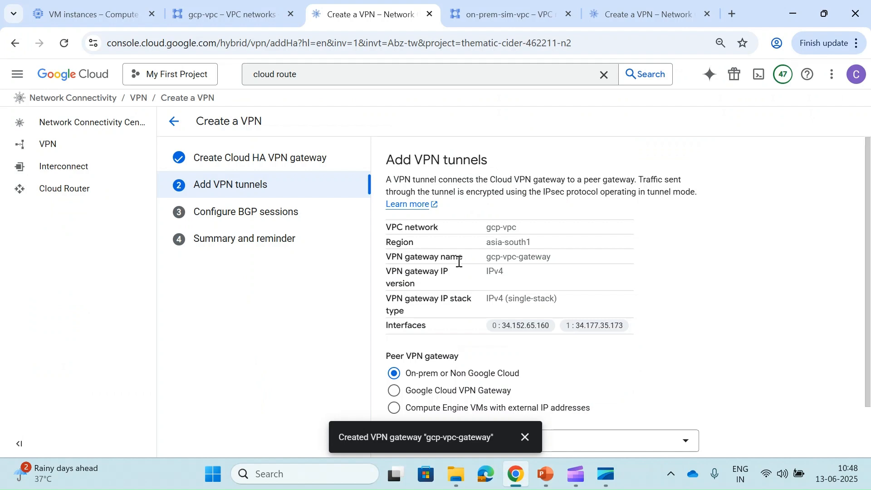
{"action": "scroll", "coordinate": [459, 262], "scroll_direction": "down", "scroll_amount": 1}
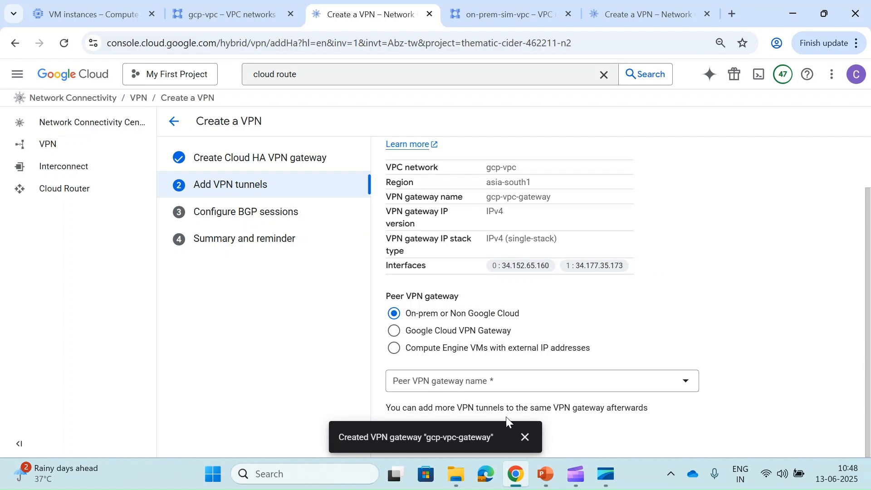
{"action": "left_click", "coordinate": [525, 437]}
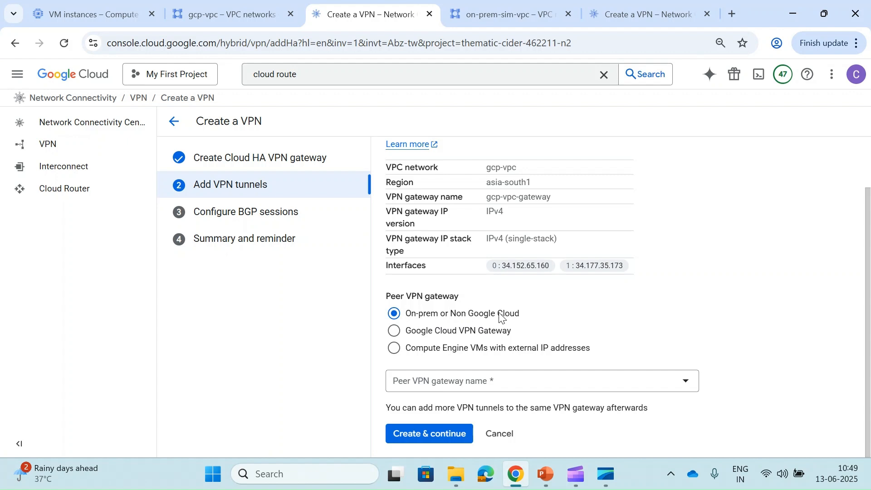
{"action": "left_click", "coordinate": [452, 336]}
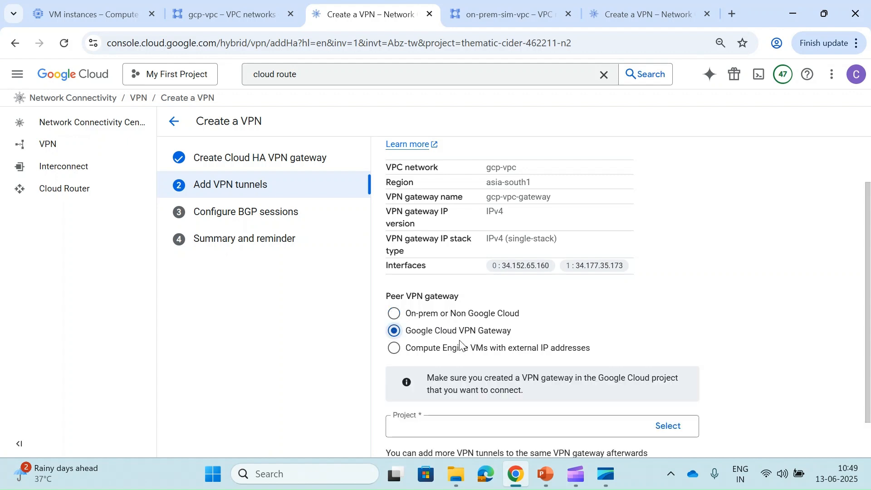
{"action": "scroll", "coordinate": [454, 346], "scroll_direction": "down", "scroll_amount": 1}
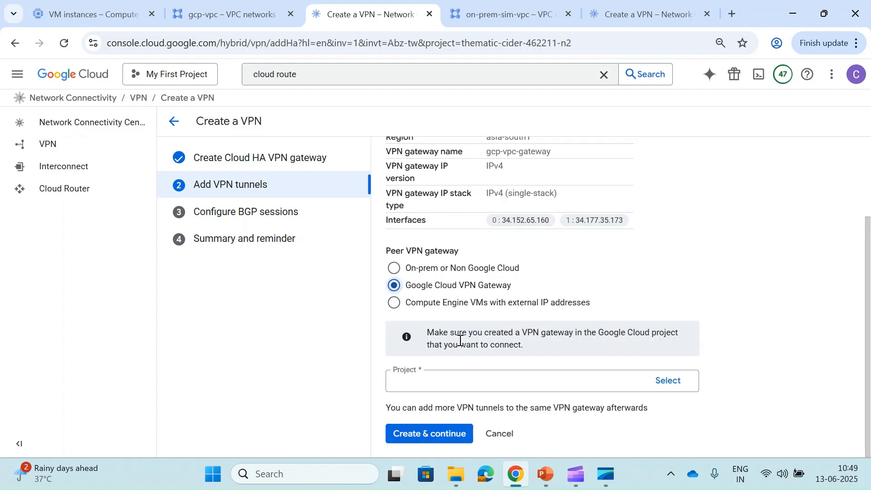
- Select My-Second-Project and on-prem-gateway (on-prem-sim-vpc) as the peer VPN gateway
{"action": "left_click", "coordinate": [663, 382]}
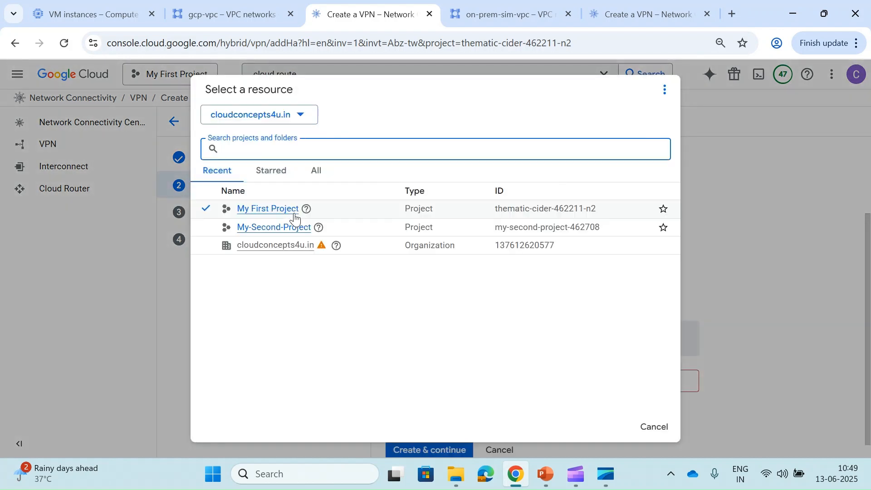
{"action": "left_click", "coordinate": [257, 228]}
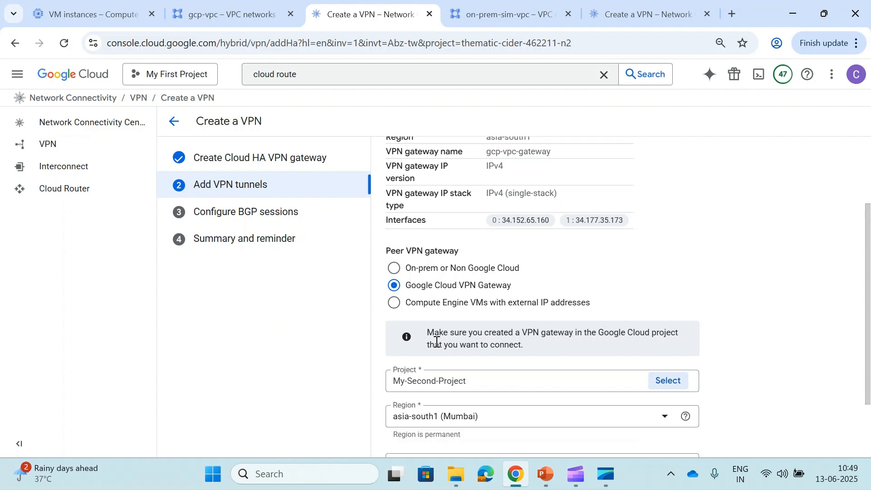
{"action": "scroll", "coordinate": [446, 413], "scroll_direction": "down", "scroll_amount": 2}
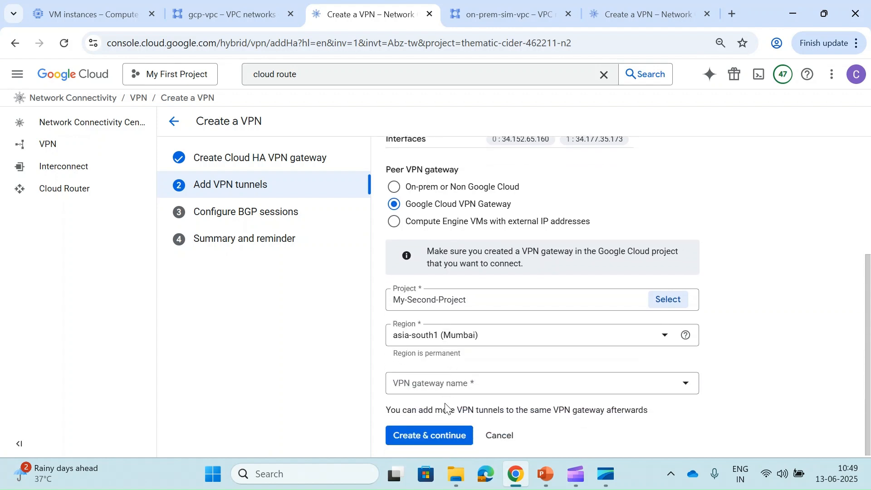
{"action": "left_click", "coordinate": [478, 388]}
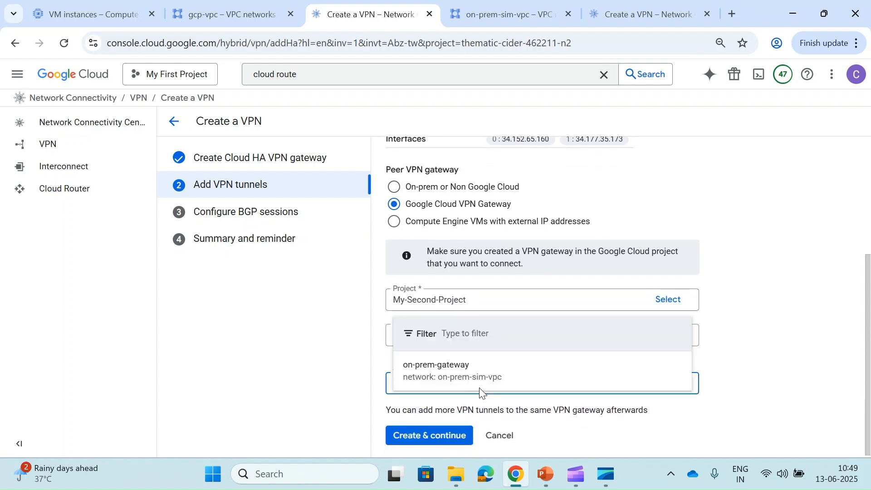
{"action": "left_click", "coordinate": [446, 384]}
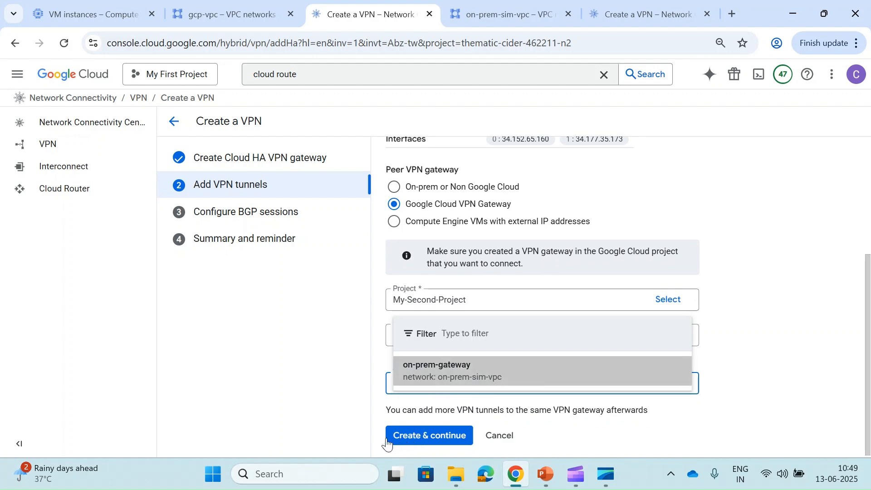
{"action": "scroll", "coordinate": [430, 441], "scroll_direction": "down", "scroll_amount": 5}
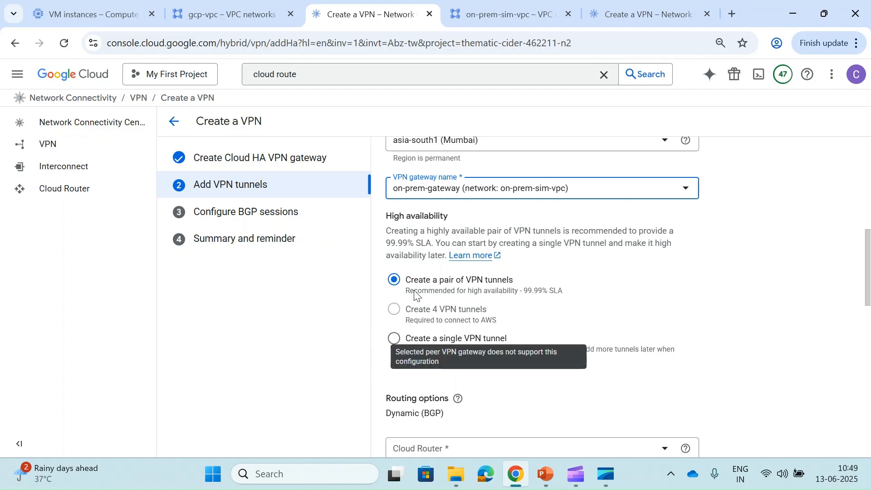
- Create a new Cloud Router named gcp-vpc-cloud-router
{"action": "scroll", "coordinate": [478, 296], "scroll_direction": "down", "scroll_amount": 1}
{"action": "scroll", "coordinate": [478, 296], "scroll_direction": "down", "scroll_amount": 2}
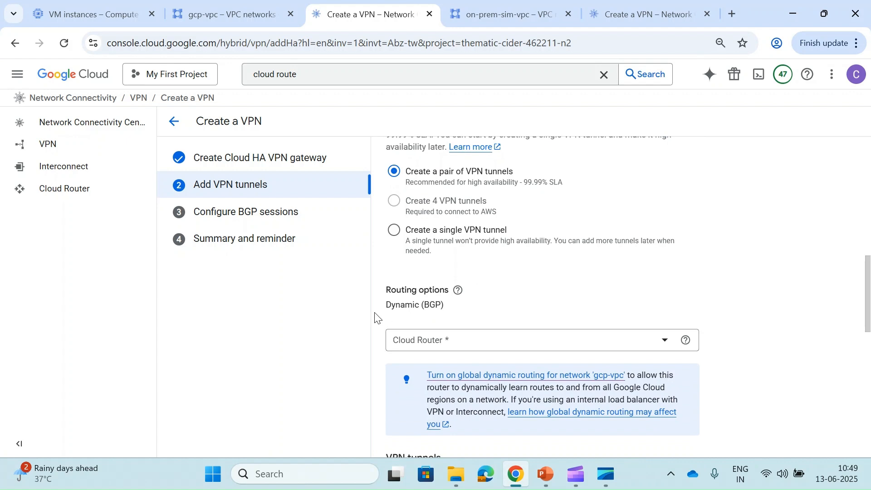
{"action": "scroll", "coordinate": [499, 318], "scroll_direction": "down", "scroll_amount": 3}
{"action": "scroll", "coordinate": [499, 317], "scroll_direction": "down", "scroll_amount": 1}
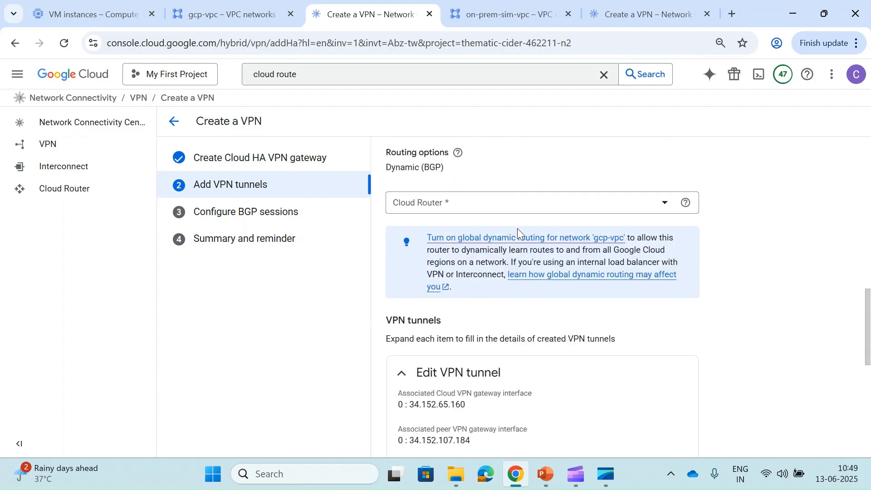
{"action": "left_click", "coordinate": [535, 207]}
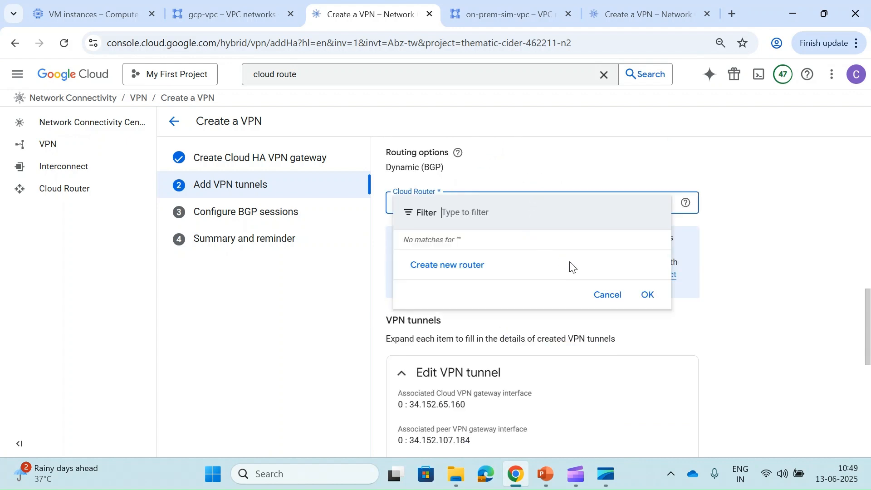
{"action": "left_click", "coordinate": [453, 267]}
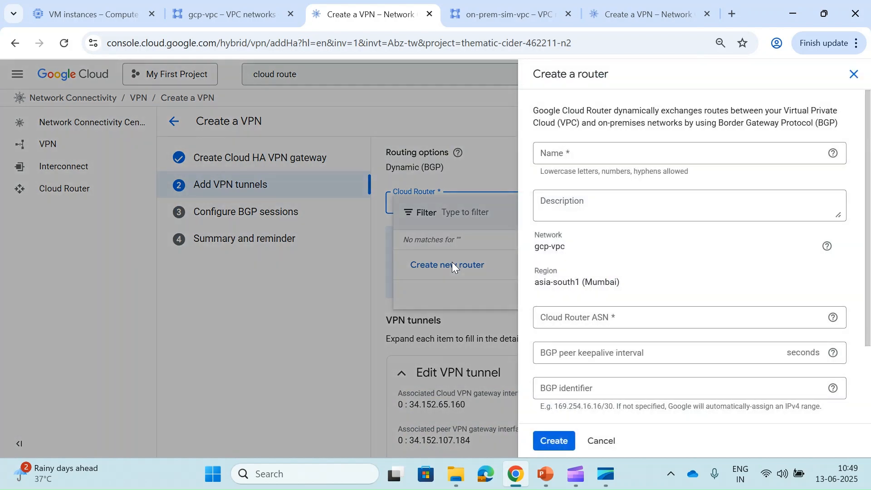
{"action": "left_click", "coordinate": [586, 158]}
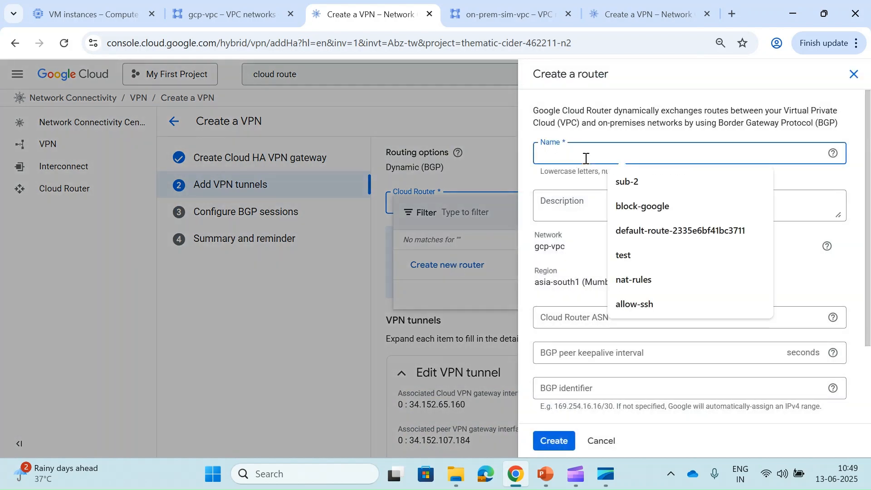
{"action": "type", "text": "g"}
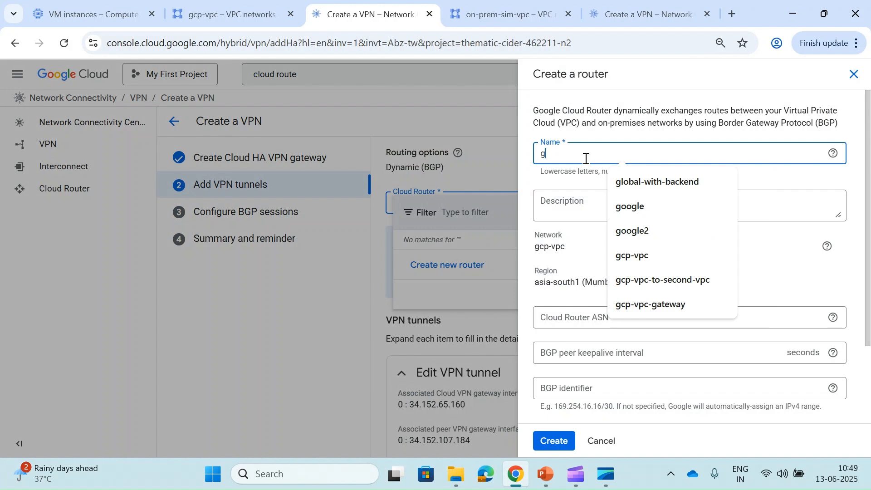
{"action": "type", "text": "cp-vpc-"}
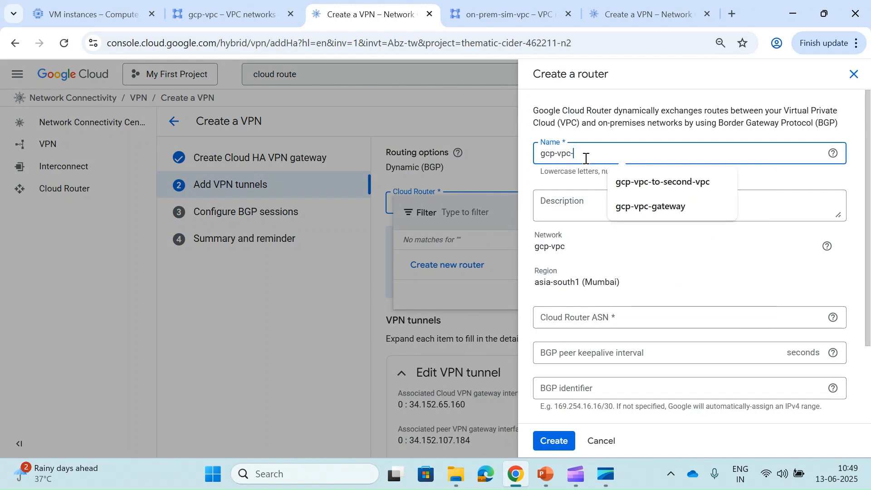
{"action": "type", "text": "cloud-router"}
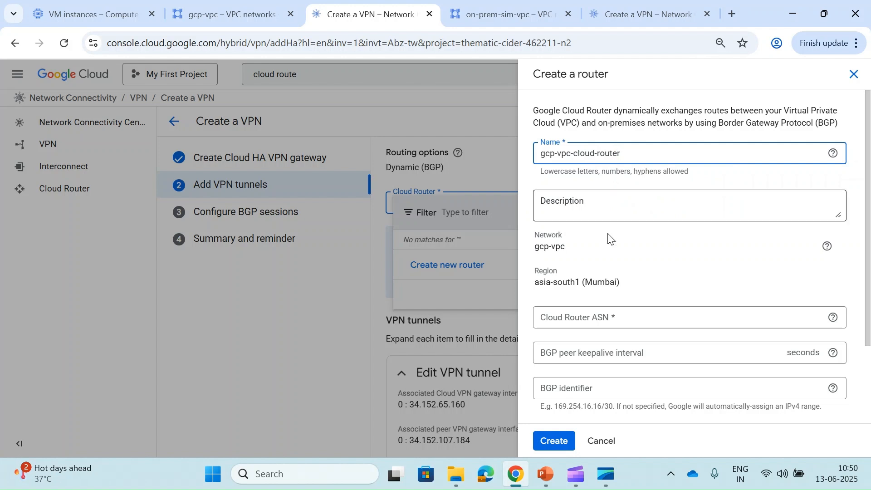
- Move to the router's still-empty Cloud Router ASN field
{"action": "scroll", "coordinate": [608, 235], "scroll_direction": "down", "scroll_amount": 1}
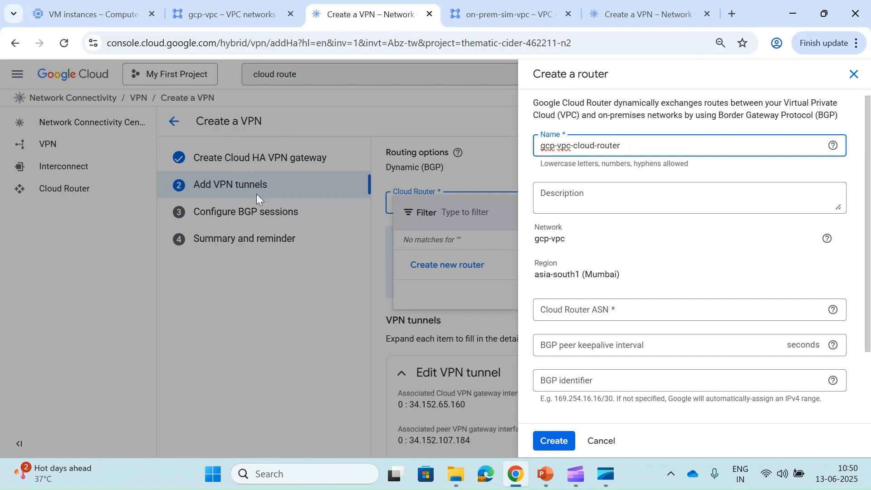
{"action": "scroll", "coordinate": [600, 290], "scroll_direction": "down", "scroll_amount": 1}
{"action": "scroll", "coordinate": [600, 290], "scroll_direction": "down", "scroll_amount": 2}
{"action": "left_click", "coordinate": [639, 236]}
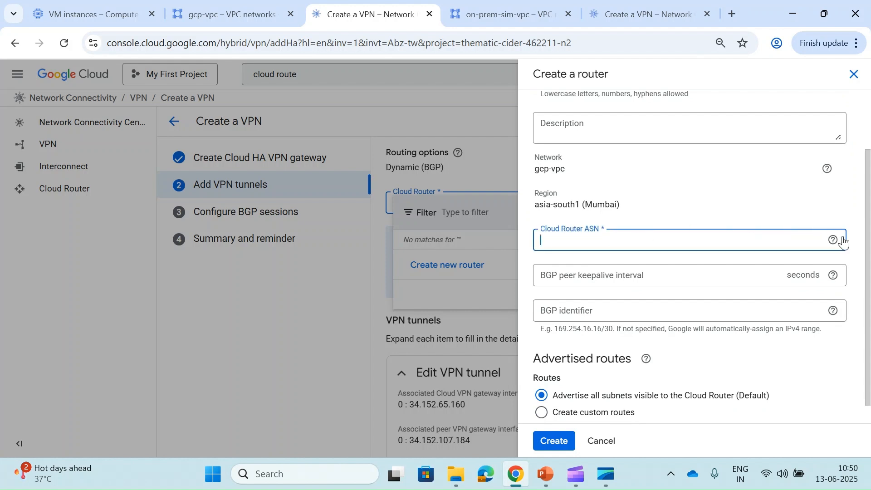
{"action": "mouse_move", "coordinate": [835, 241]}
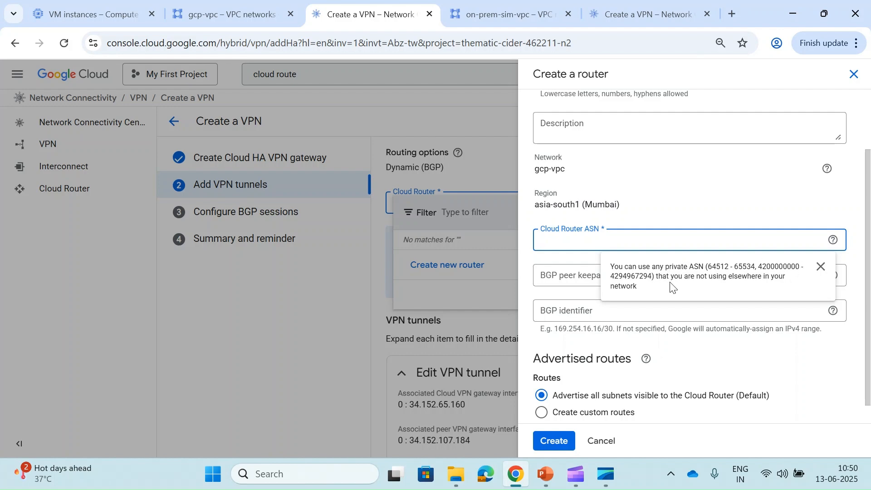
- Check slide 5's private ASN range 64512–65534, then return to the router setup
{"action": "left_click", "coordinate": [543, 475]}
{"action": "left_click", "coordinate": [69, 402]}
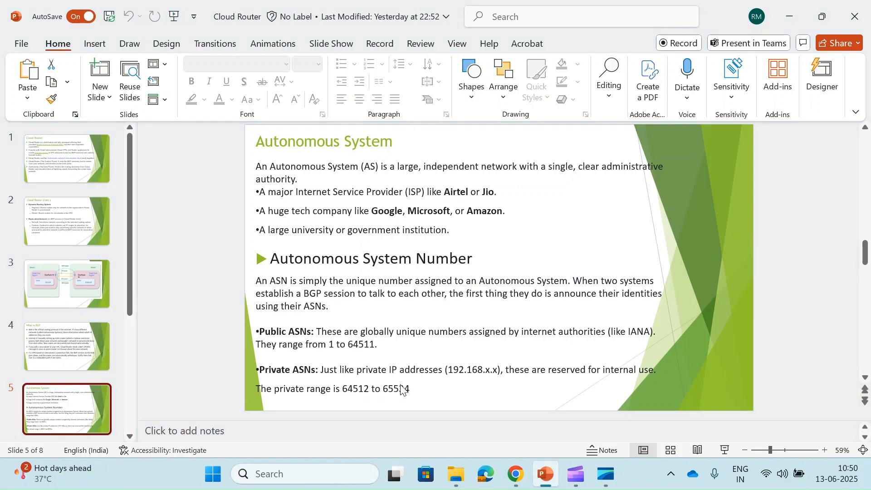
{"action": "key", "text": "alt+Tab"}
- Set the new Cloud Router's ASN to 64512, correcting the mistyped digits
{"action": "left_click", "coordinate": [613, 241]}
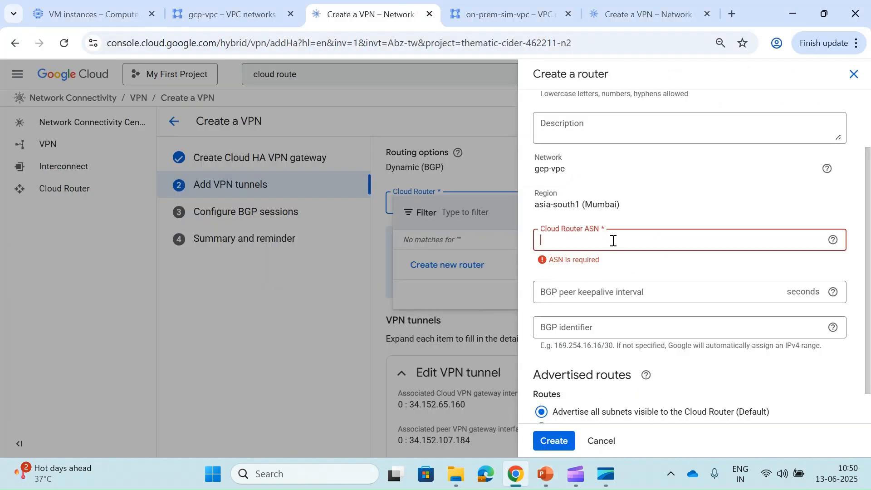
{"action": "type", "text": "54512"}
{"action": "key", "text": "BackSpace"}
{"action": "type", "text": "64512"}
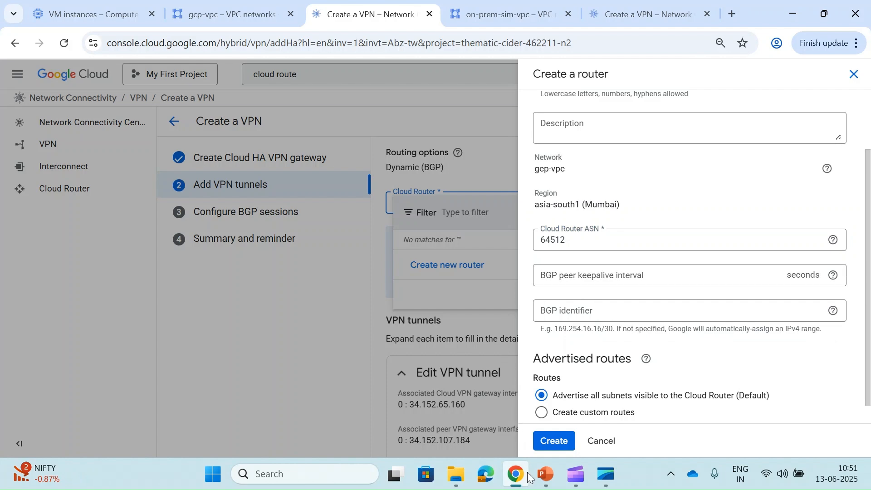
{"action": "left_click", "coordinate": [544, 475]}
{"action": "scroll", "coordinate": [82, 358], "scroll_direction": "down", "scroll_amount": 3}
{"action": "left_click", "coordinate": [86, 351]}
{"action": "scroll", "coordinate": [300, 199], "scroll_direction": "down", "scroll_amount": 1}
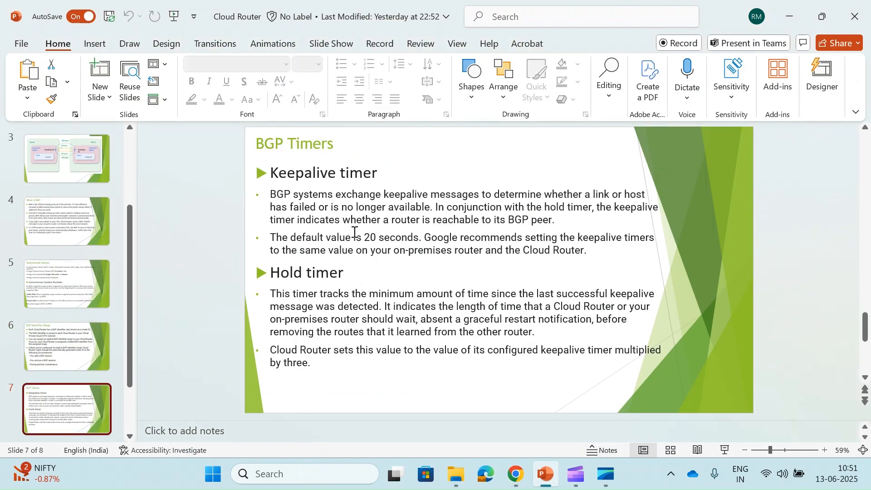
{"action": "key", "text": "alt+Tab"}
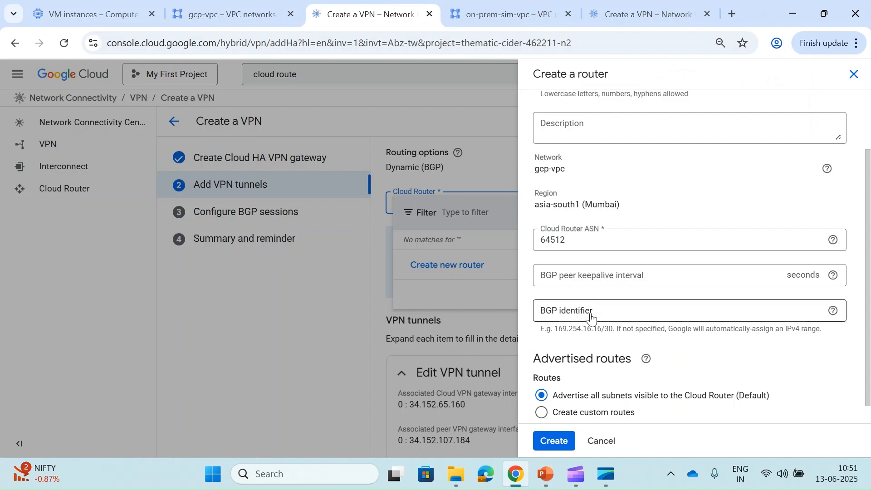
{"action": "key", "text": "alt+Tab"}
{"action": "scroll", "coordinate": [200, 284], "scroll_direction": "up", "scroll_amount": 1}
{"action": "scroll", "coordinate": [200, 282], "scroll_direction": "up", "scroll_amount": 2}
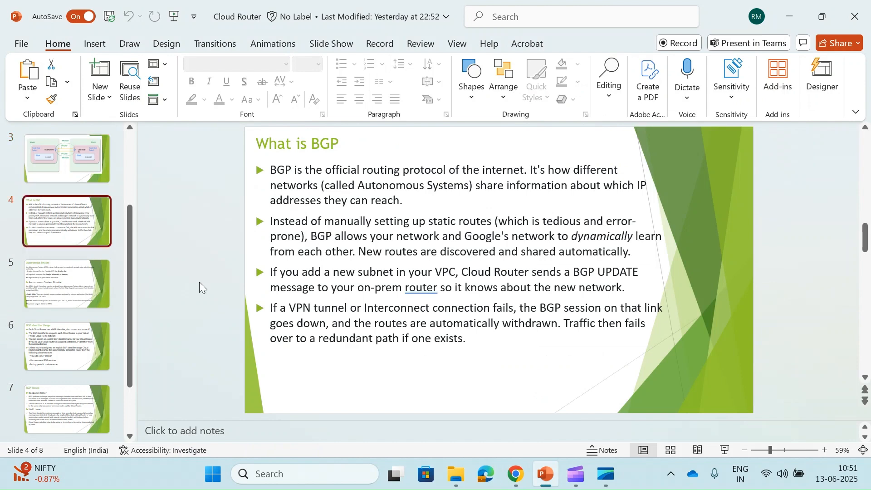
{"action": "scroll", "coordinate": [310, 273], "scroll_direction": "down", "scroll_amount": 1}
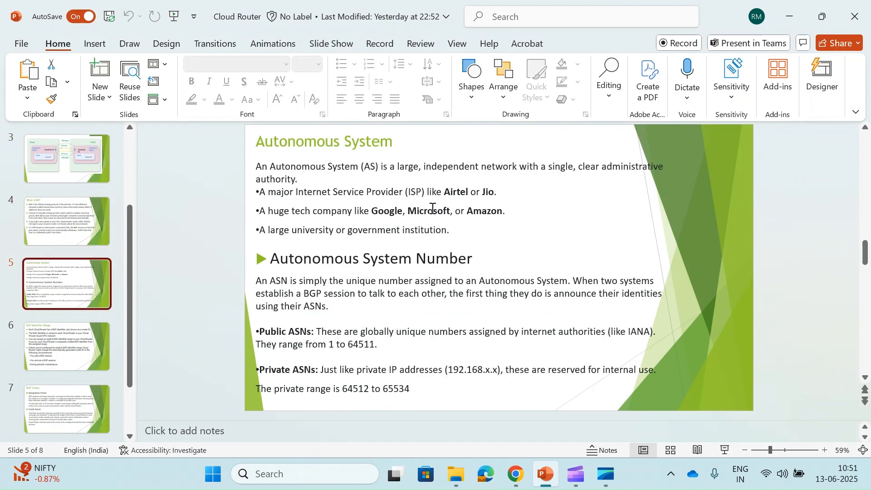
{"action": "scroll", "coordinate": [453, 204], "scroll_direction": "up", "scroll_amount": 2}
{"action": "scroll", "coordinate": [433, 208], "scroll_direction": "down", "scroll_amount": 3}
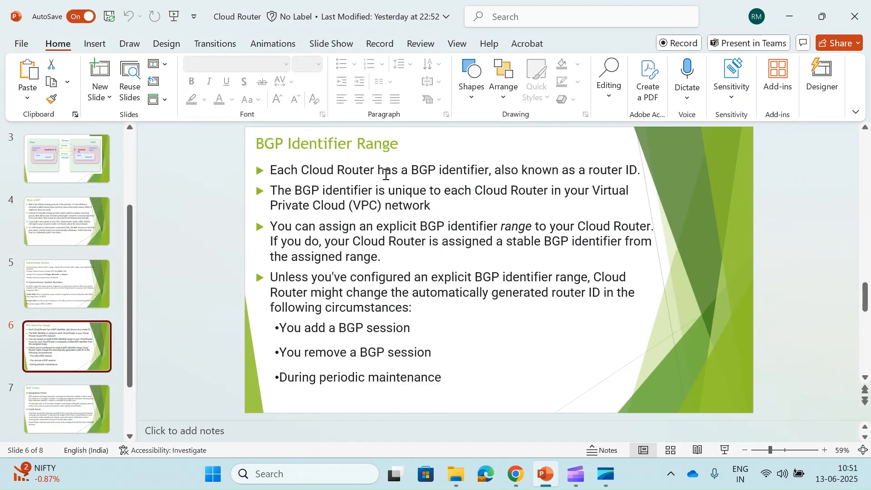
{"action": "key", "text": "alt+Tab"}
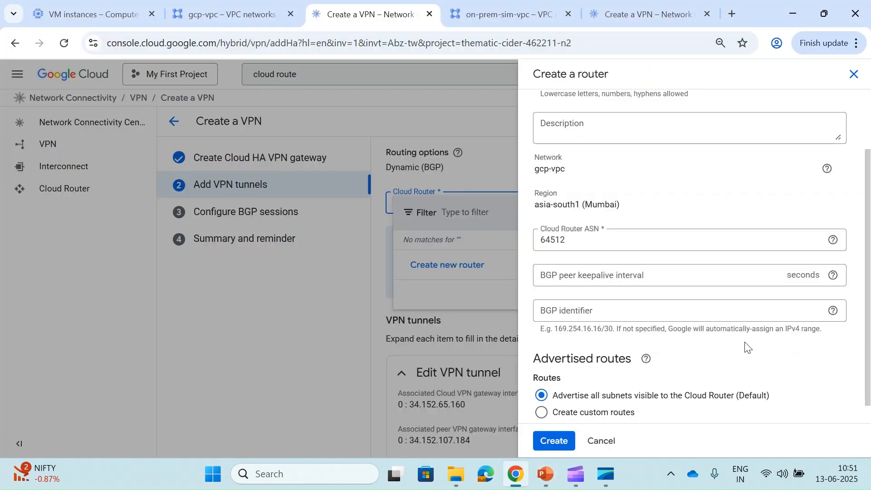
- Set the router's BGP identifier range to 169.254.0.0/30
{"action": "left_click", "coordinate": [729, 304]}
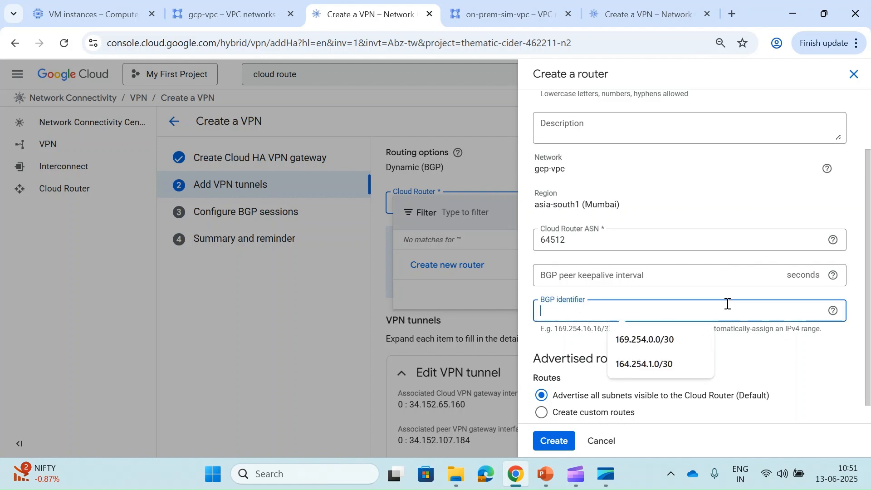
{"action": "left_click", "coordinate": [643, 340]}
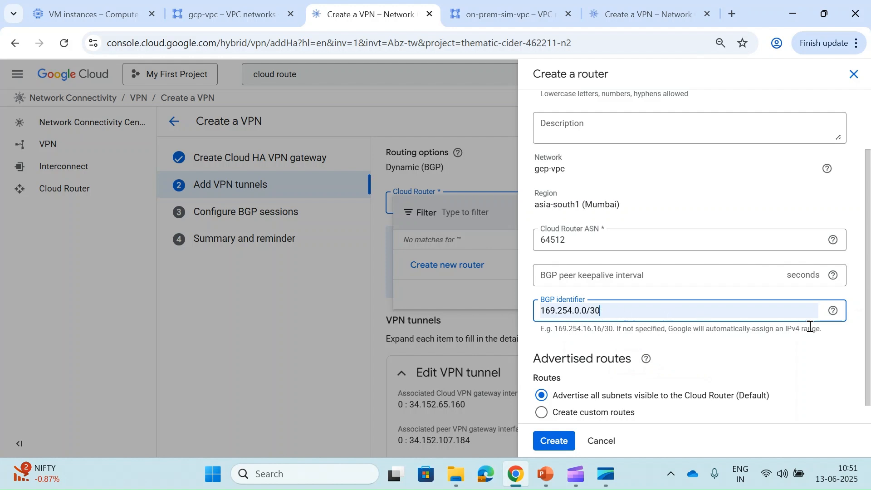
{"action": "left_click", "coordinate": [831, 317]}
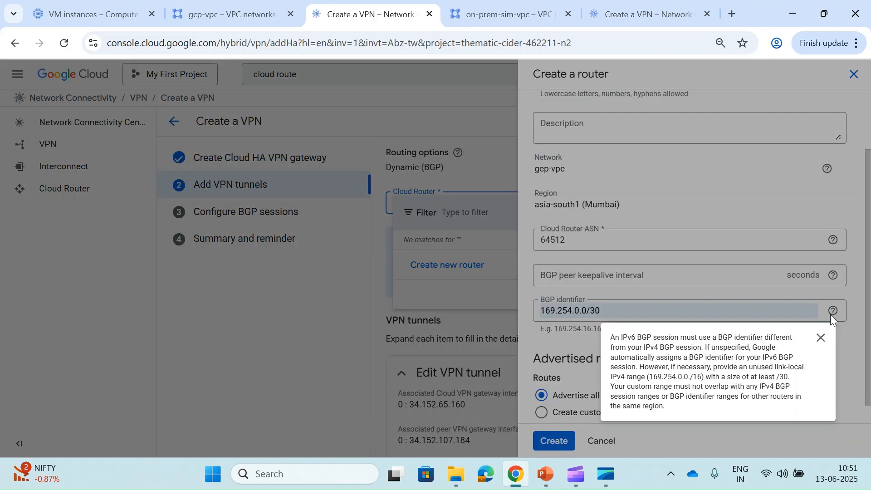
{"action": "left_click", "coordinate": [821, 338]}
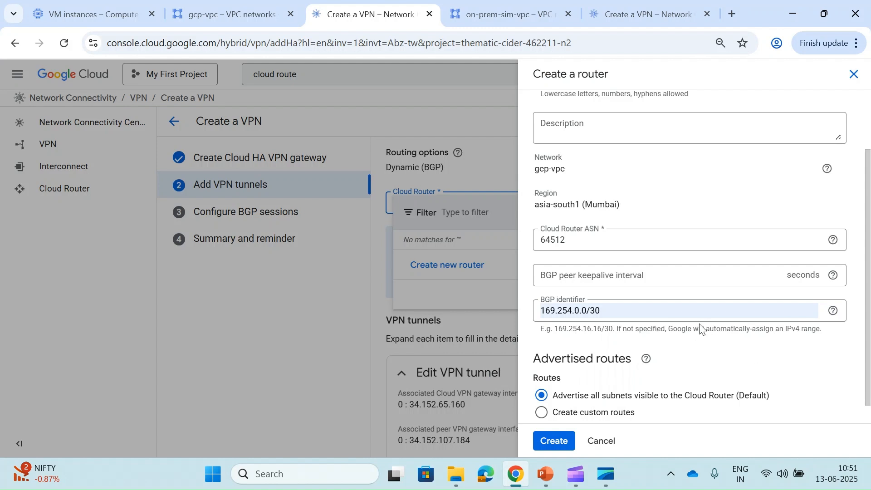
- Keep 'Advertise all subnets' selected and create the gcp-vpc-cloud-router router
{"action": "scroll", "coordinate": [667, 338], "scroll_direction": "down", "scroll_amount": 1}
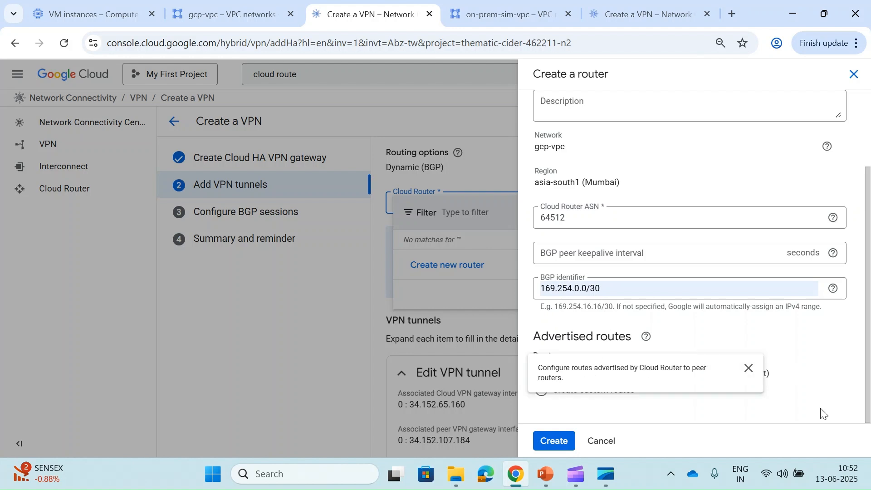
{"action": "left_click", "coordinate": [592, 391]}
{"action": "scroll", "coordinate": [586, 395], "scroll_direction": "down", "scroll_amount": 3}
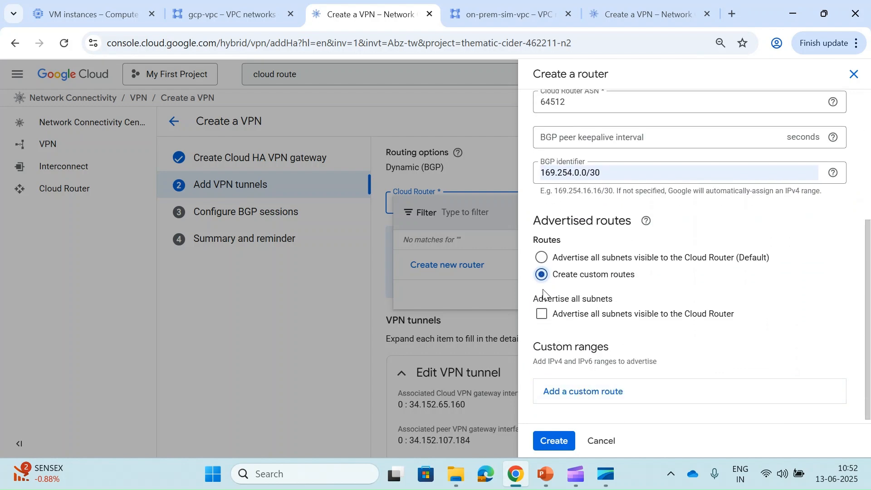
{"action": "scroll", "coordinate": [544, 299], "scroll_direction": "down", "scroll_amount": 1}
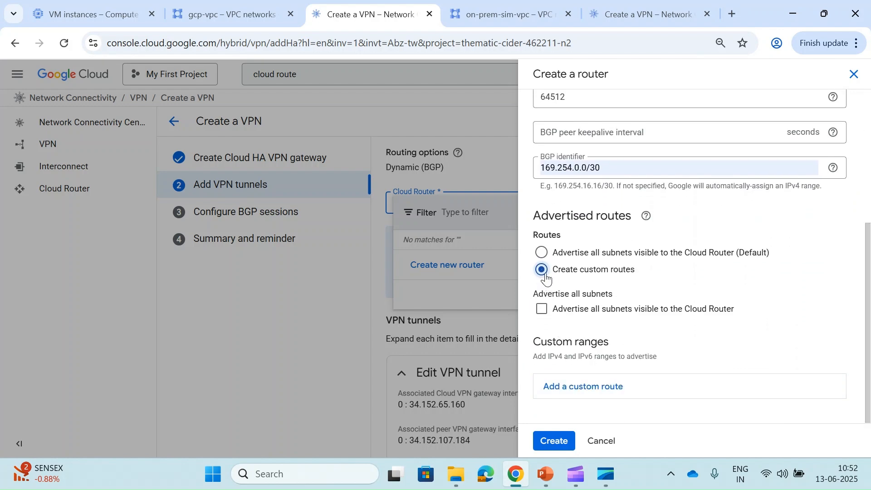
{"action": "left_click", "coordinate": [542, 253]}
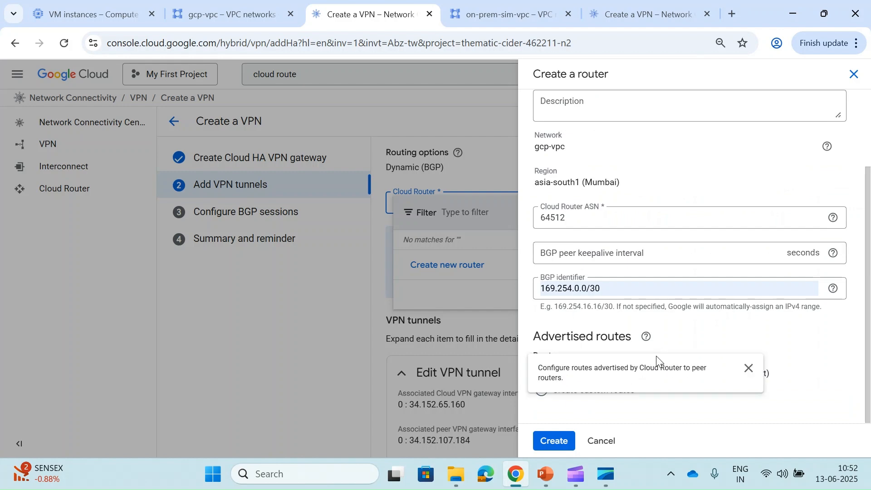
{"action": "left_click", "coordinate": [560, 442]}
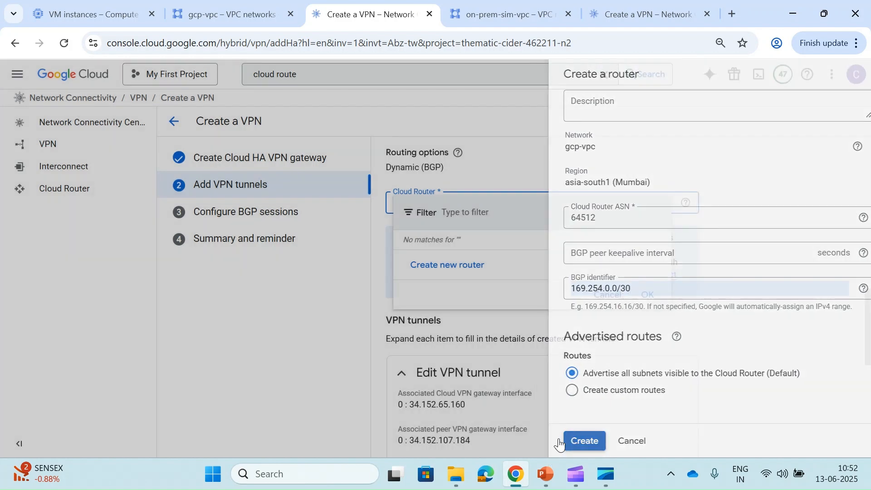
{"action": "scroll", "coordinate": [530, 386], "scroll_direction": "down", "scroll_amount": 1}
- Name the first tunnel gcp-vpc-first-tunnel and keep IKE version IKEv2
{"action": "scroll", "coordinate": [532, 385], "scroll_direction": "down", "scroll_amount": 4}
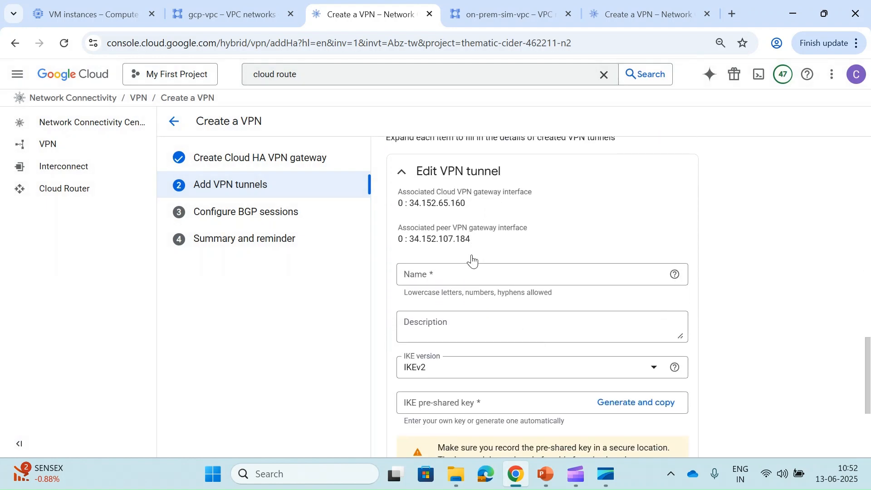
{"action": "left_click", "coordinate": [451, 278]}
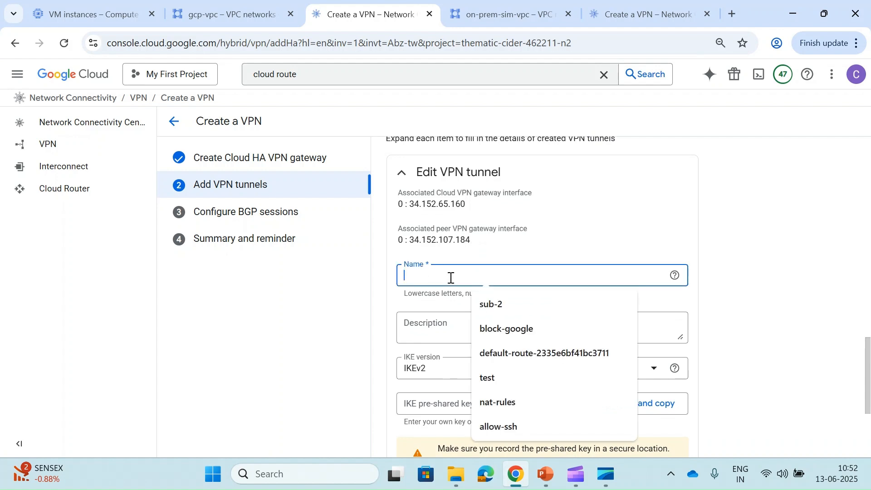
{"action": "type", "text": "gcp-vpc-firs"}
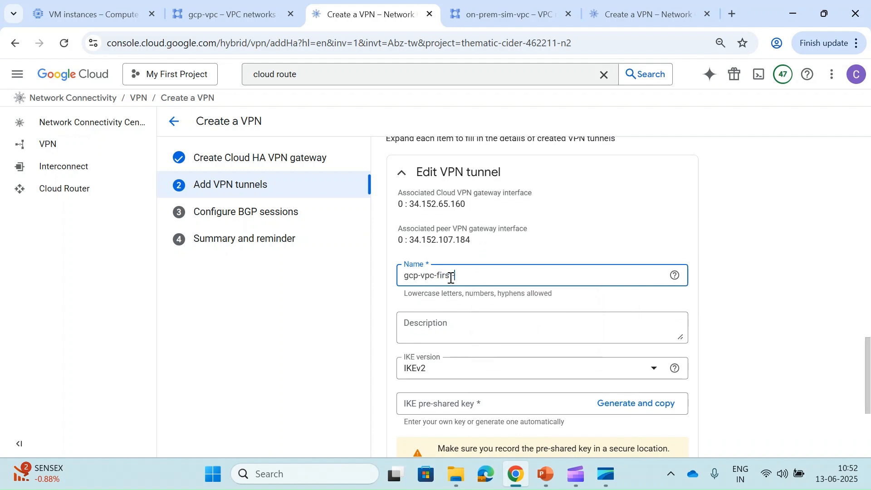
{"action": "type", "text": "t-tunnel"}
{"action": "key", "text": "Tab"}
{"action": "scroll", "coordinate": [451, 278], "scroll_direction": "down", "scroll_amount": 3}
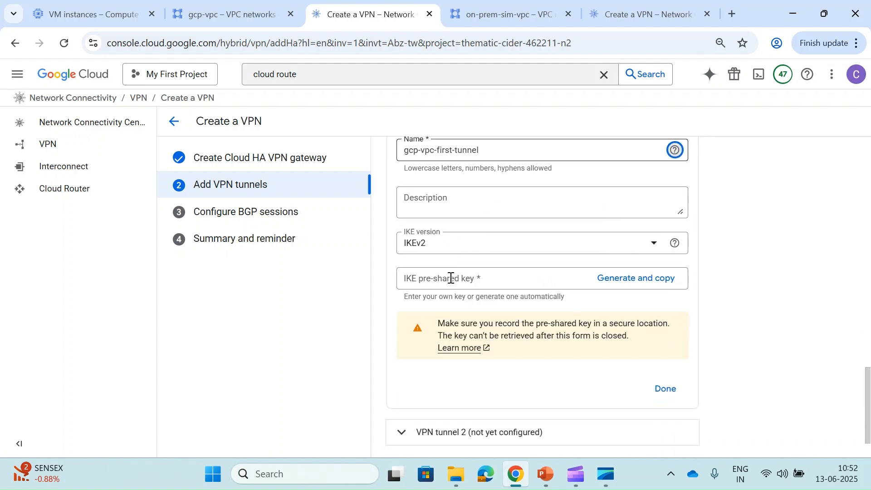
{"action": "left_click", "coordinate": [452, 246]}
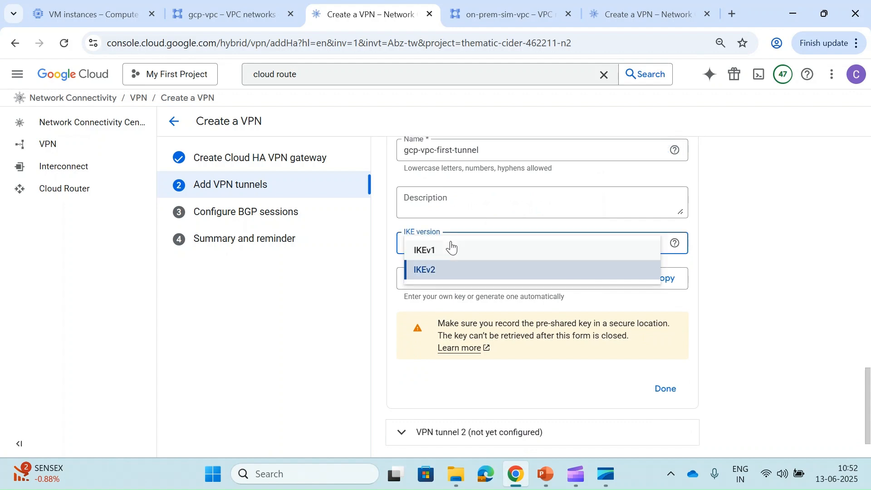
{"action": "left_click", "coordinate": [402, 247]}
{"action": "left_click", "coordinate": [399, 243]}
{"action": "left_click", "coordinate": [394, 241]}
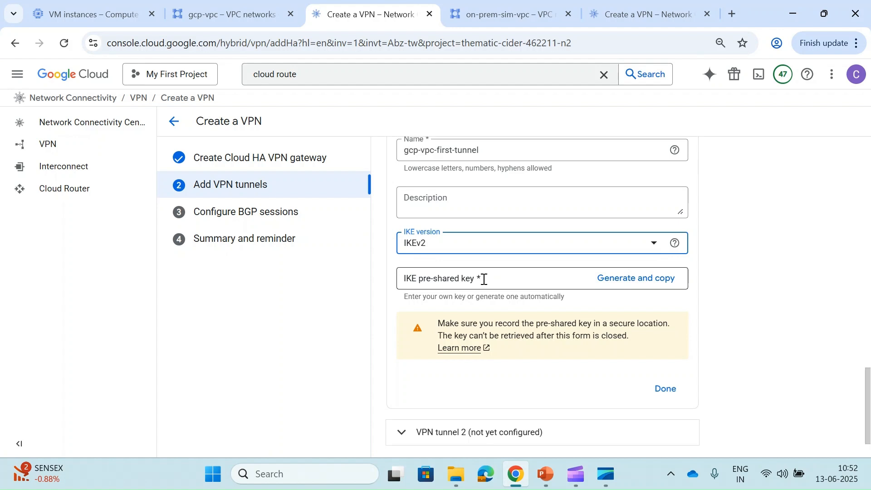
- Replace the generated pre-shared key with a custom key and finish the first tunnel
{"action": "left_click", "coordinate": [609, 284]}
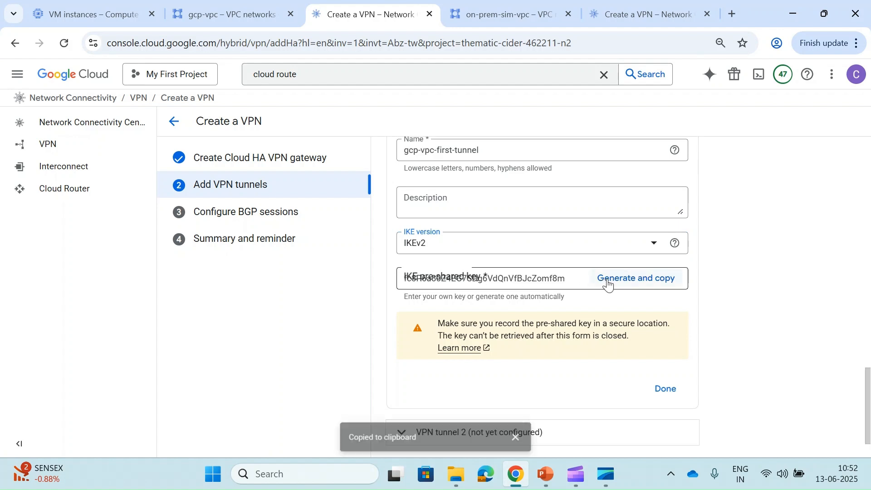
{"action": "double_click", "coordinate": [532, 278]}
{"action": "key", "text": "BackSpace"}
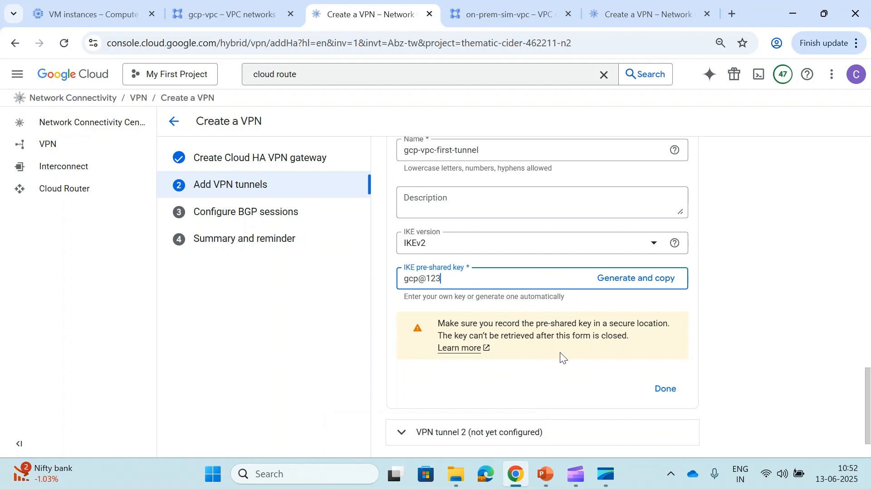
{"action": "scroll", "coordinate": [565, 358], "scroll_direction": "down", "scroll_amount": 1}
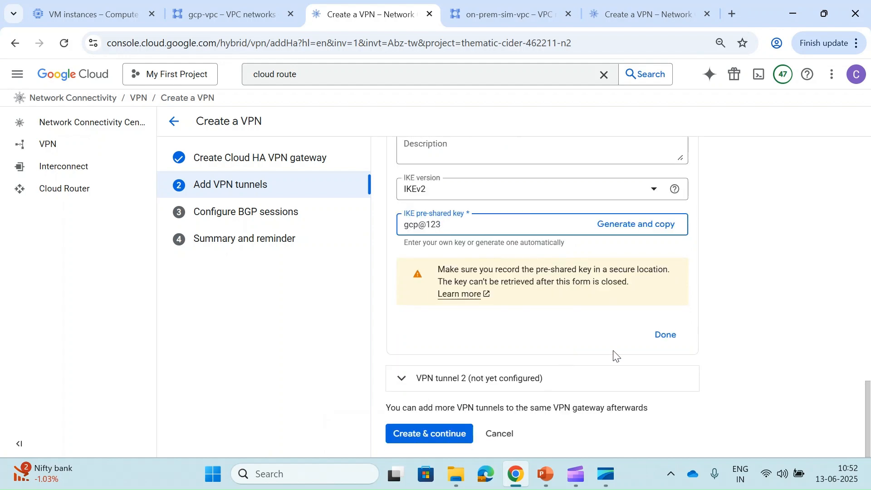
{"action": "left_click", "coordinate": [662, 335]}
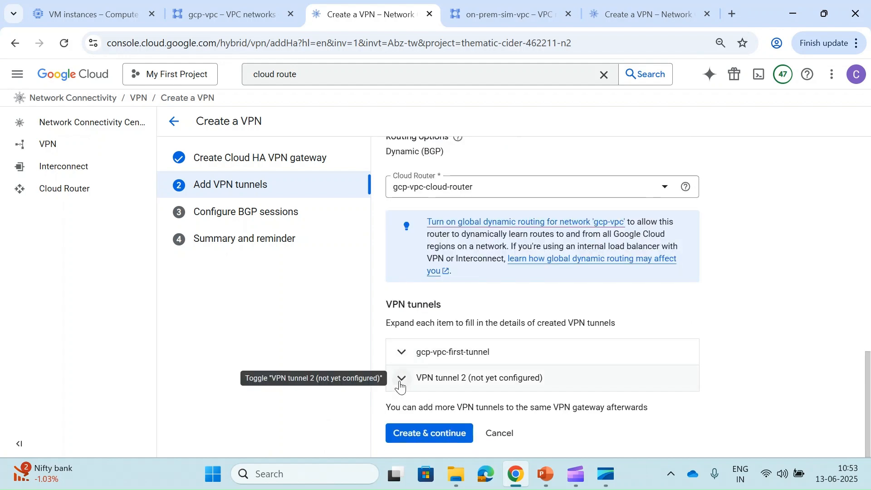
- Name the second tunnel gcp-vpc-second-tunnel with the same pre-shared key, then create both tunnels
{"action": "left_click", "coordinate": [400, 383]}
{"action": "left_click", "coordinate": [460, 307]}
{"action": "type", "text": "gcp"}
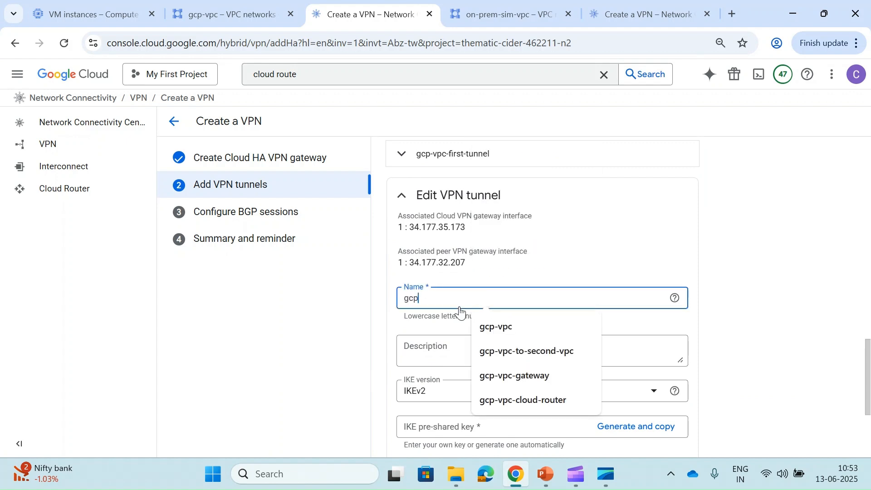
{"action": "type", "text": "-vpc-se"}
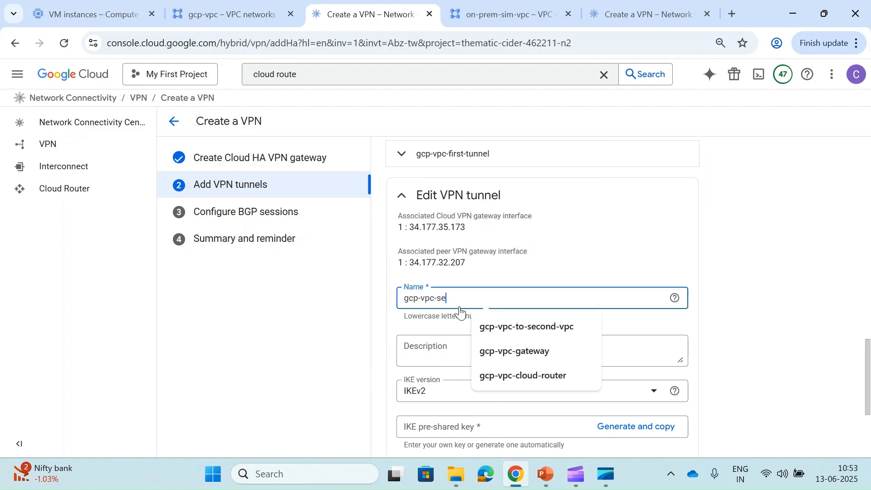
{"action": "type", "text": "cond-tunnel"}
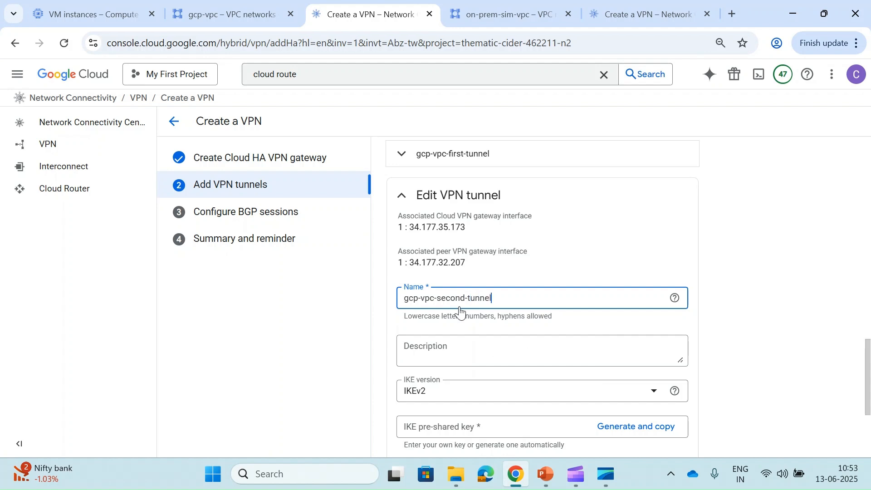
{"action": "scroll", "coordinate": [457, 306], "scroll_direction": "down", "scroll_amount": 3}
{"action": "left_click", "coordinate": [454, 304]}
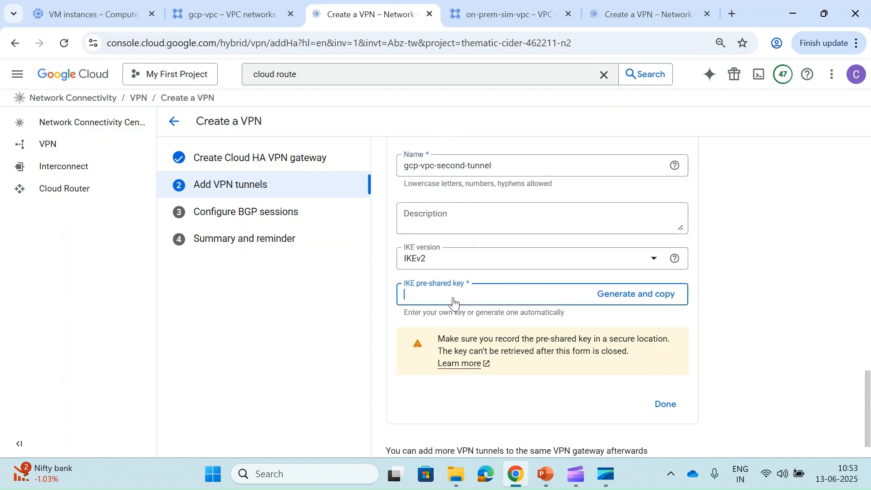
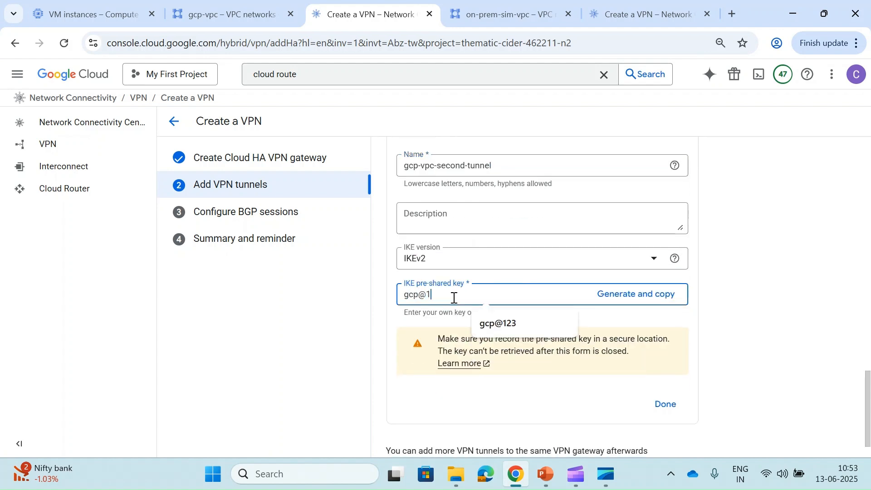
{"action": "left_click", "coordinate": [508, 281]}
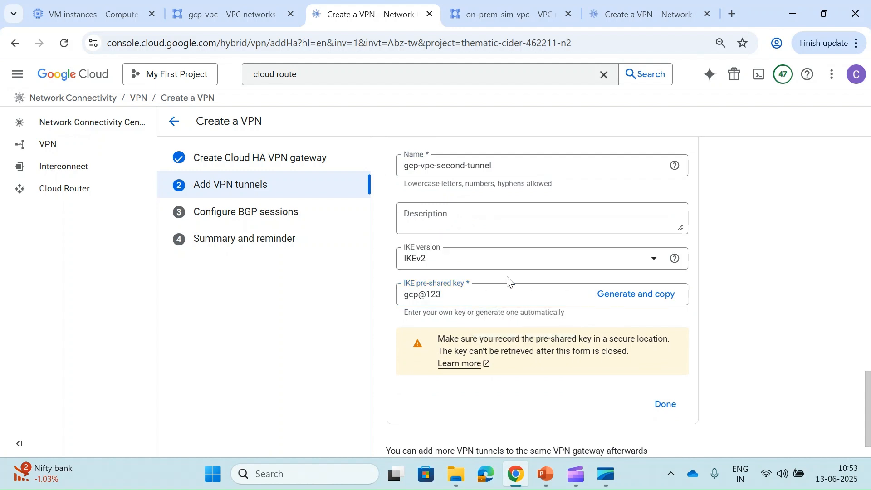
{"action": "scroll", "coordinate": [507, 281], "scroll_direction": "down", "scroll_amount": 1}
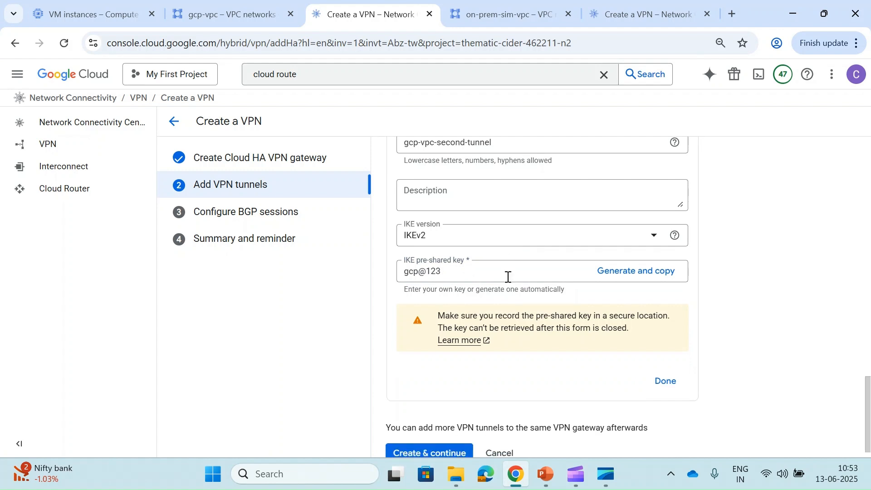
{"action": "left_click", "coordinate": [664, 383]}
{"action": "left_click", "coordinate": [410, 433]}
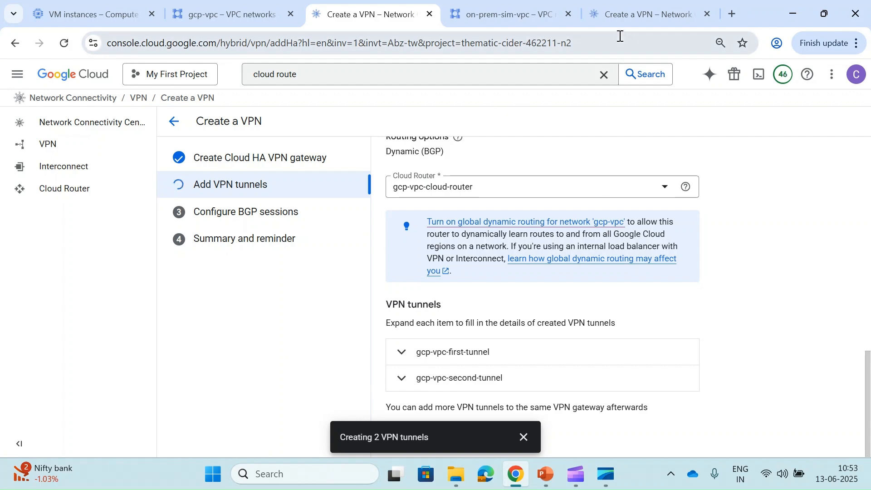
- In the on-prem project, peer with a Google Cloud VPN gateway in My First Project
{"action": "left_click", "coordinate": [623, 14]}
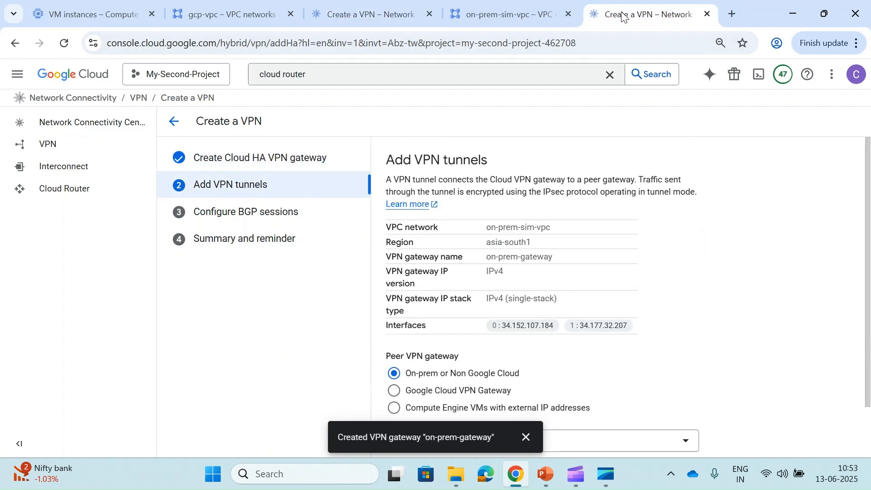
{"action": "scroll", "coordinate": [454, 323], "scroll_direction": "down", "scroll_amount": 1}
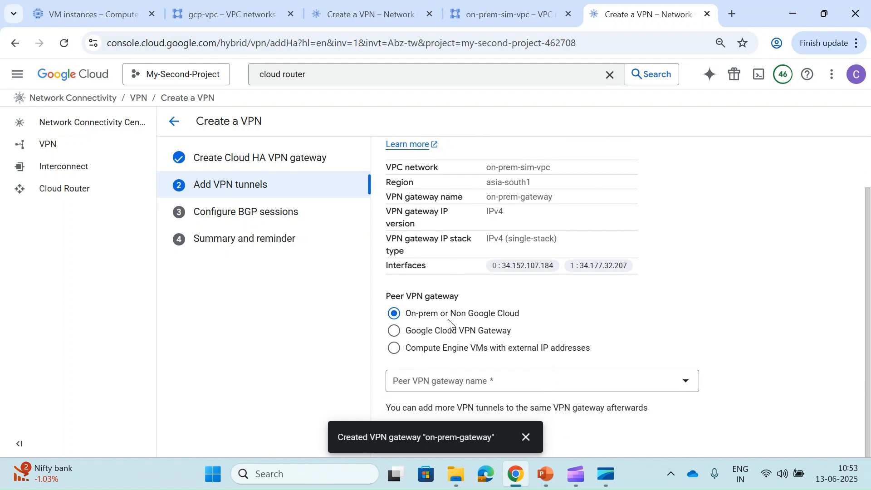
{"action": "left_click", "coordinate": [395, 331]}
{"action": "scroll", "coordinate": [567, 370], "scroll_direction": "down", "scroll_amount": 1}
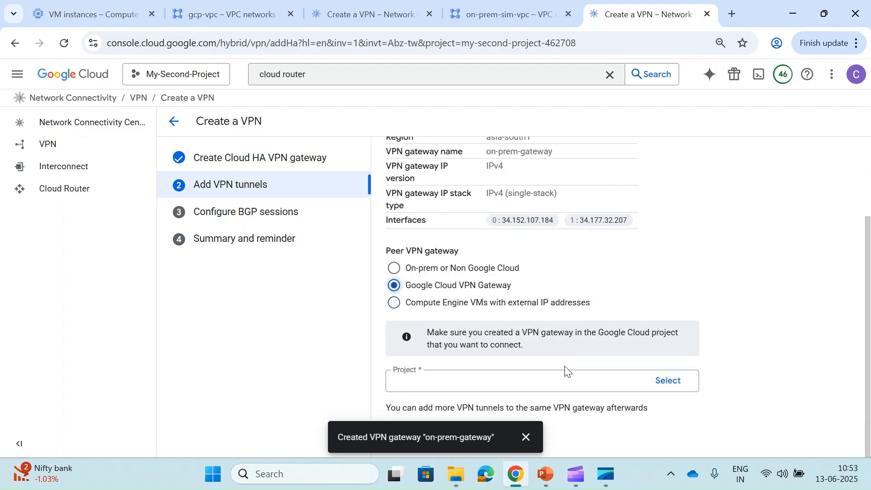
{"action": "left_click", "coordinate": [526, 437]}
{"action": "left_click", "coordinate": [676, 381]}
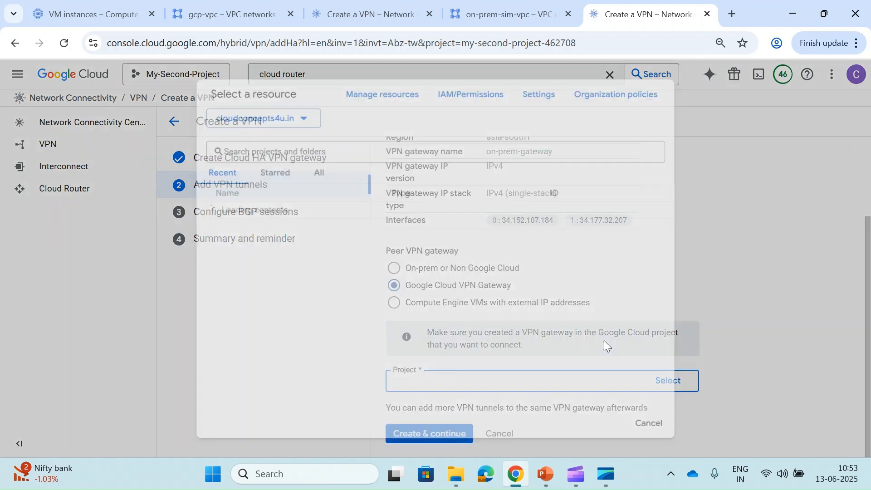
{"action": "left_click_drag", "start_coordinate": [257, 209], "coordinate": [254, 232]}
{"action": "left_click", "coordinate": [259, 228]}
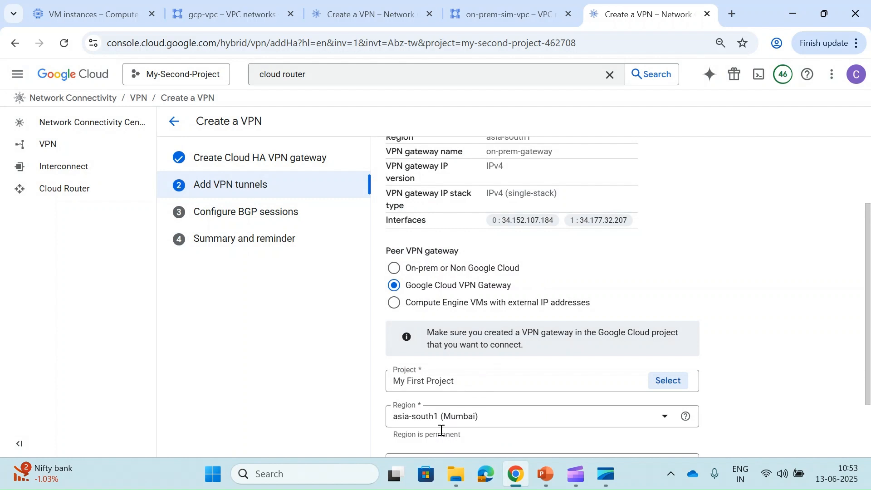
- Choose gcp-vpc-gateway as the peer VPN gateway, keeping a pair of tunnels
{"action": "scroll", "coordinate": [497, 407], "scroll_direction": "down", "scroll_amount": 2}
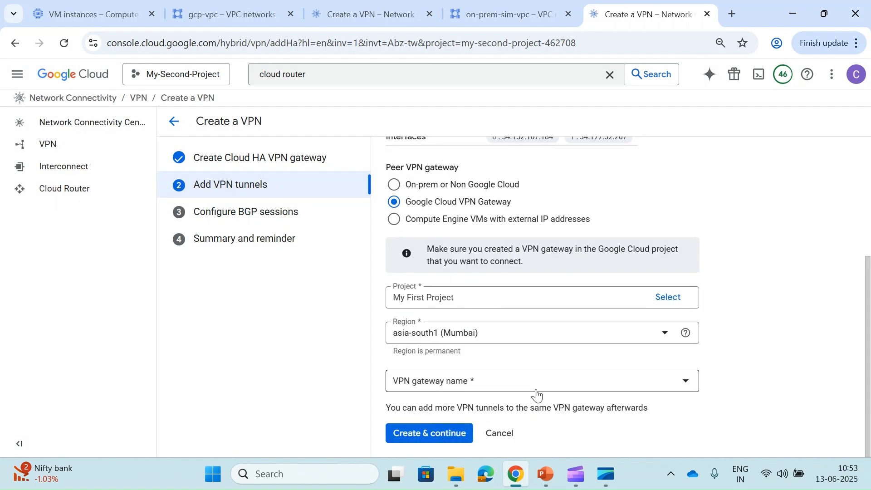
{"action": "left_click", "coordinate": [499, 383]}
{"action": "left_click", "coordinate": [451, 426]}
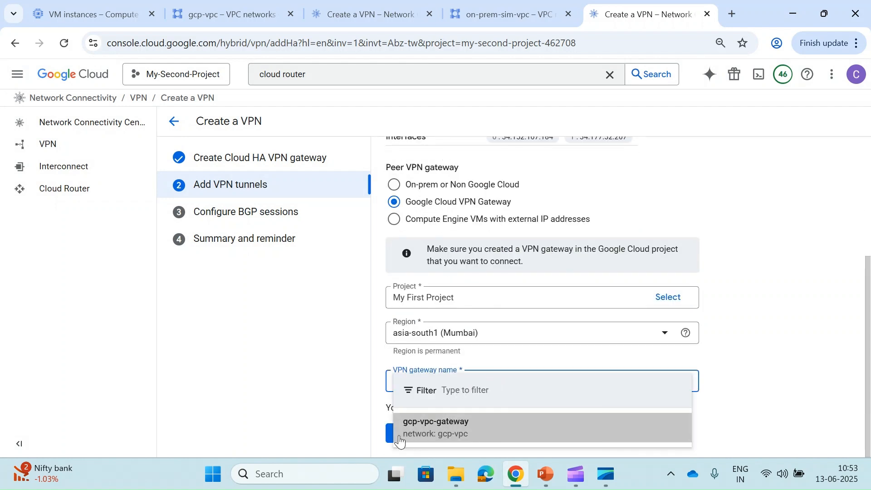
{"action": "scroll", "coordinate": [414, 436], "scroll_direction": "down", "scroll_amount": 3}
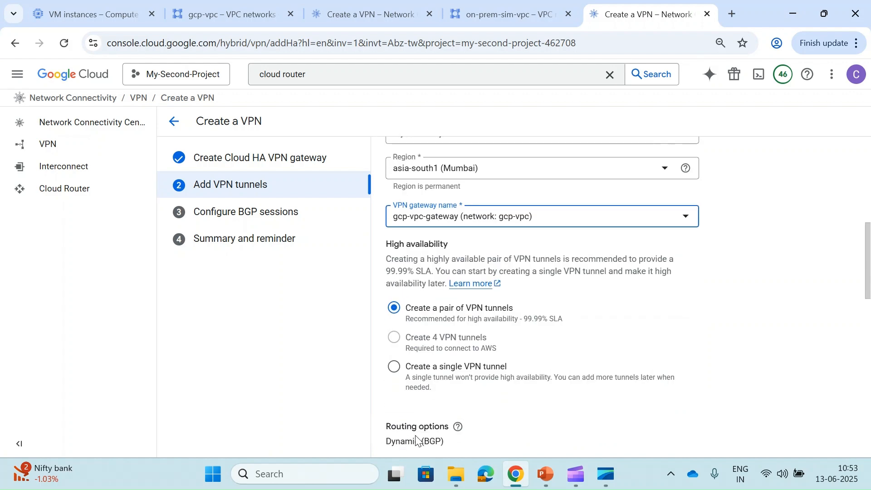
{"action": "scroll", "coordinate": [411, 316], "scroll_direction": "down", "scroll_amount": 3}
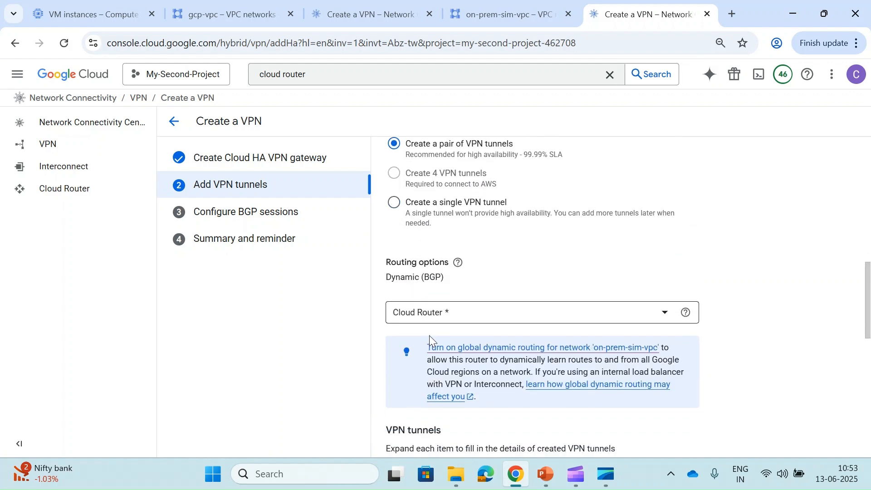
{"action": "left_click", "coordinate": [486, 312]}
- Start a new Cloud Router named onprem-router
{"action": "left_click", "coordinate": [452, 376]}
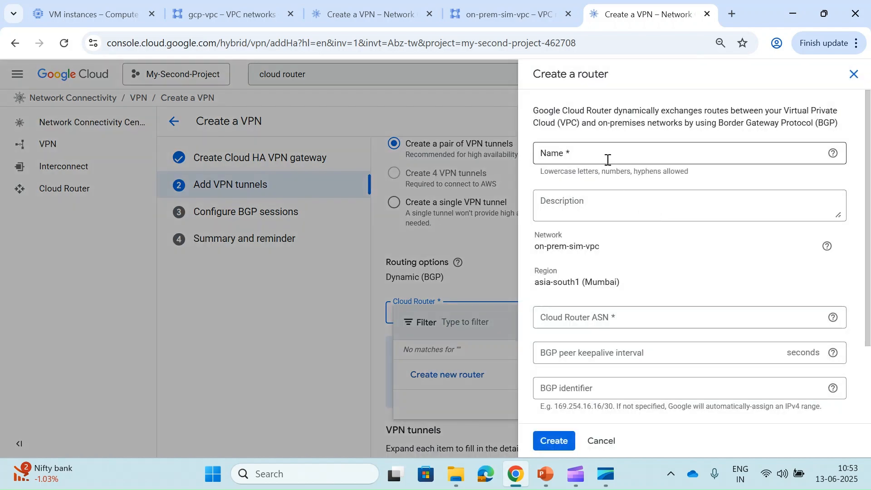
{"action": "left_click", "coordinate": [607, 159]}
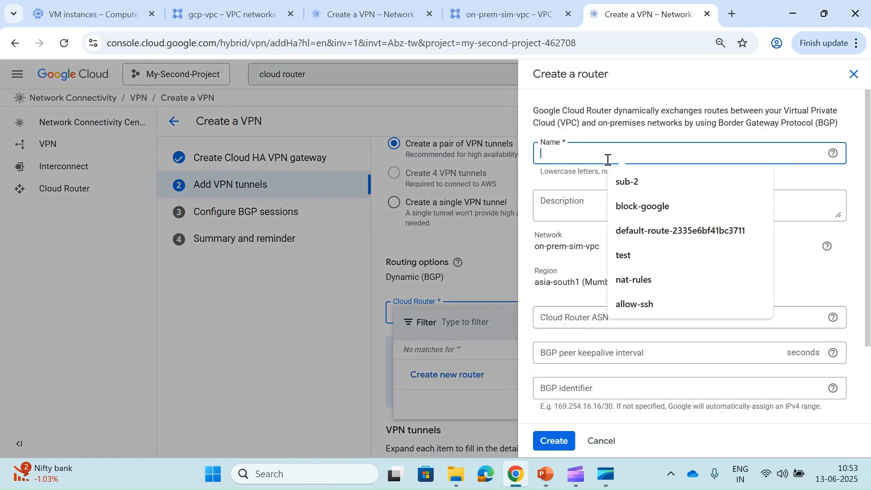
{"action": "type", "text": "on"}
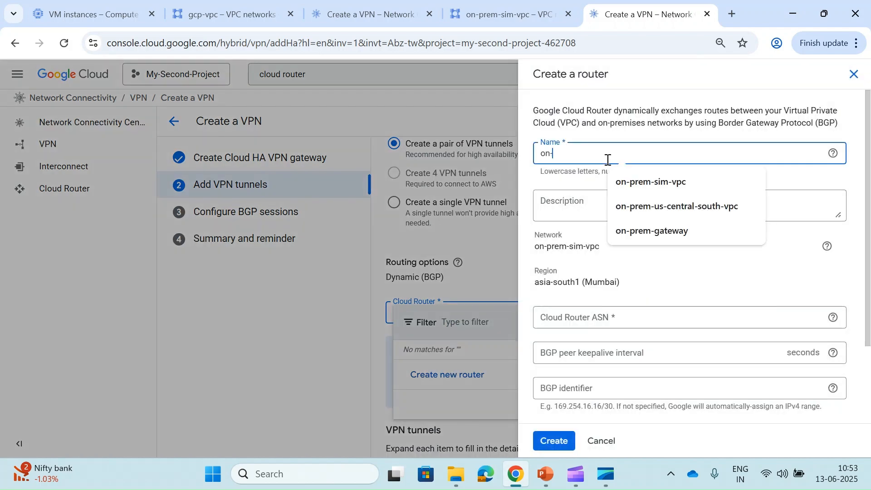
{"action": "type", "text": "prem-router"}
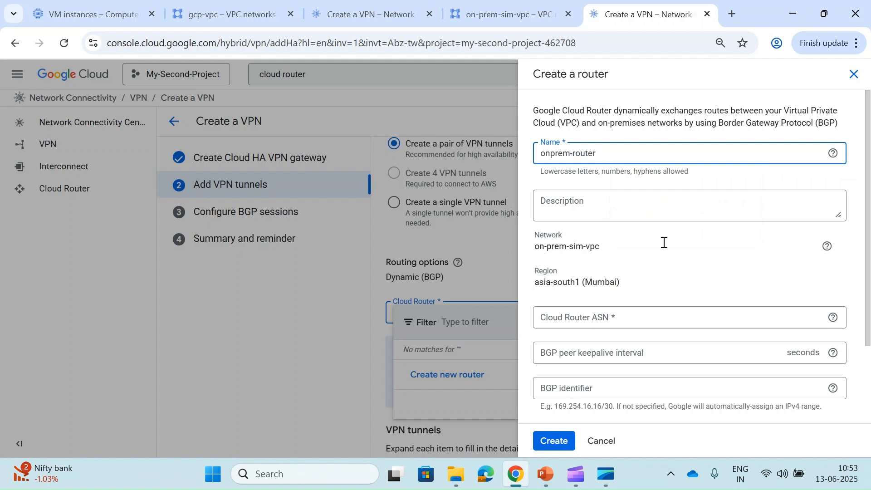
{"action": "scroll", "coordinate": [664, 246], "scroll_direction": "down", "scroll_amount": 2}
- Give onprem-router ASN 64513 and BGP identifier 169.254.0.8/30, then create it
{"action": "left_click", "coordinate": [628, 232]}
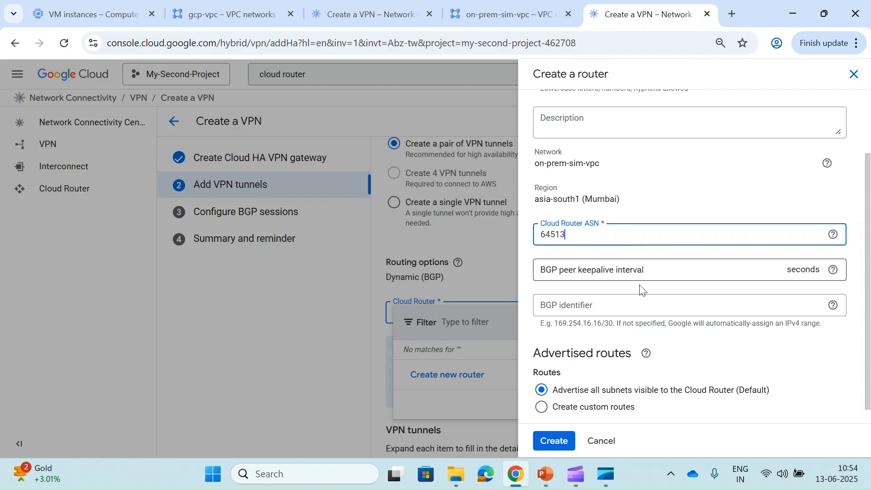
{"action": "left_click", "coordinate": [640, 300]}
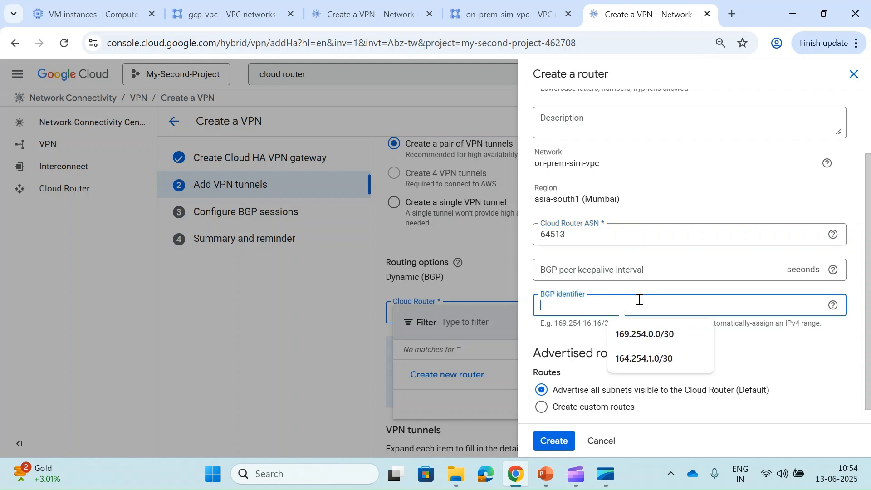
{"action": "left_click", "coordinate": [640, 358]}
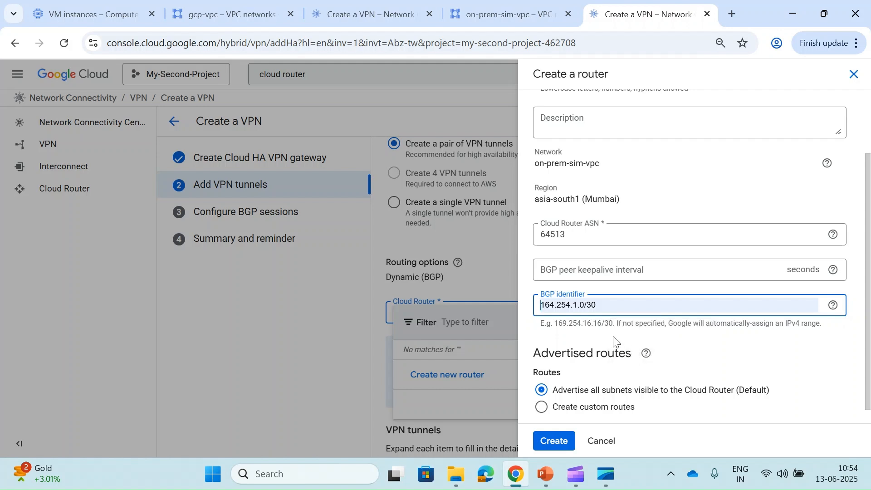
{"action": "left_click", "coordinate": [581, 311]}
{"action": "key", "text": "BackSpace"}
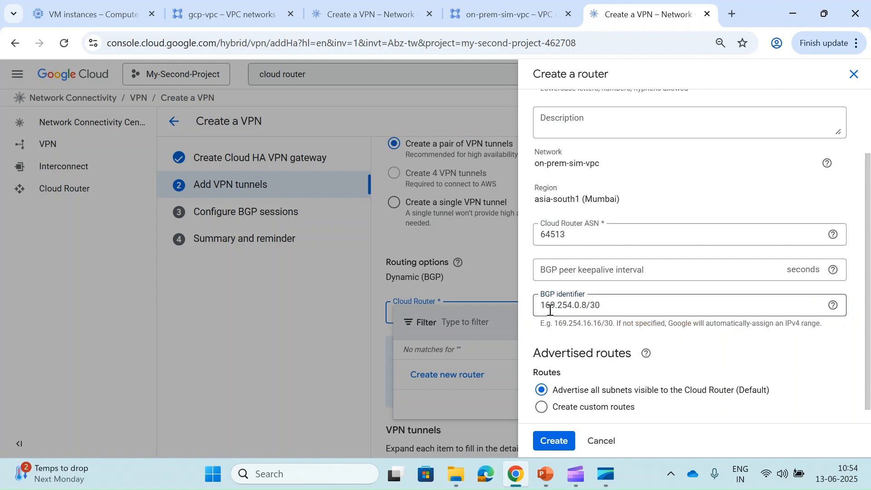
{"action": "scroll", "coordinate": [600, 308], "scroll_direction": "down", "scroll_amount": 1}
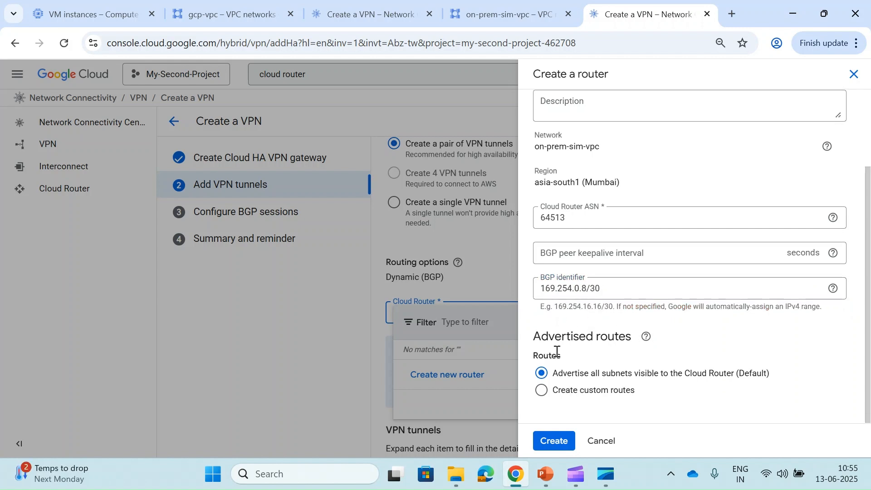
{"action": "left_click", "coordinate": [553, 442]}
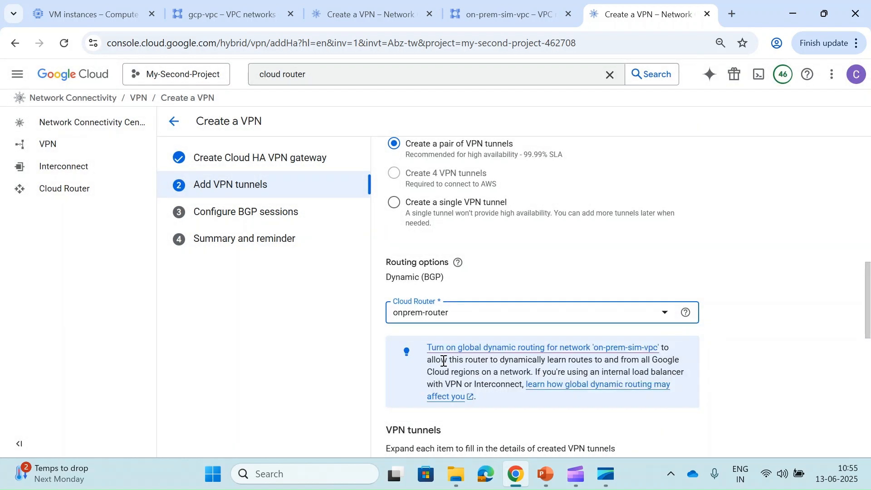
- Name the first on-prem tunnel onprem-first-tunnel and enter its pre-shared key
{"action": "scroll", "coordinate": [513, 340], "scroll_direction": "down", "scroll_amount": 5}
{"action": "scroll", "coordinate": [513, 344], "scroll_direction": "down", "scroll_amount": 1}
{"action": "left_click", "coordinate": [456, 280]}
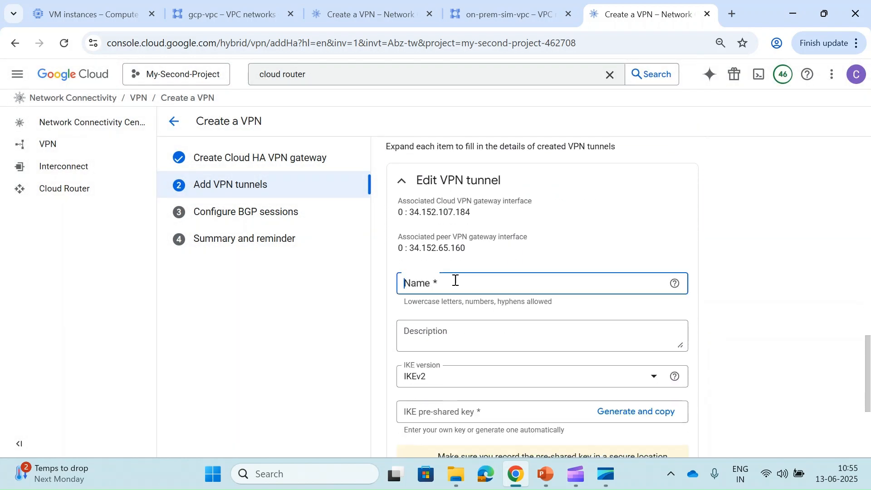
{"action": "type", "text": "onprem-i"}
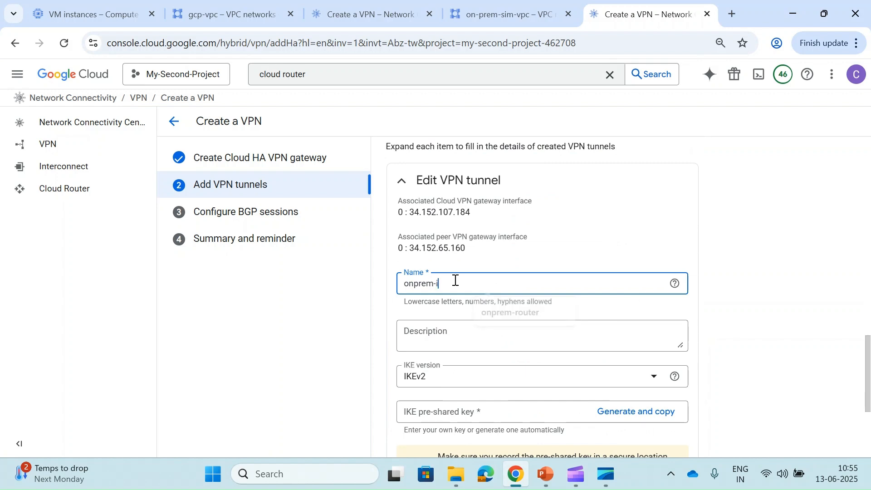
{"action": "key", "text": "BackSpace"}
{"action": "type", "text": "first-tunnel"}
{"action": "scroll", "coordinate": [456, 280], "scroll_direction": "down", "scroll_amount": 1}
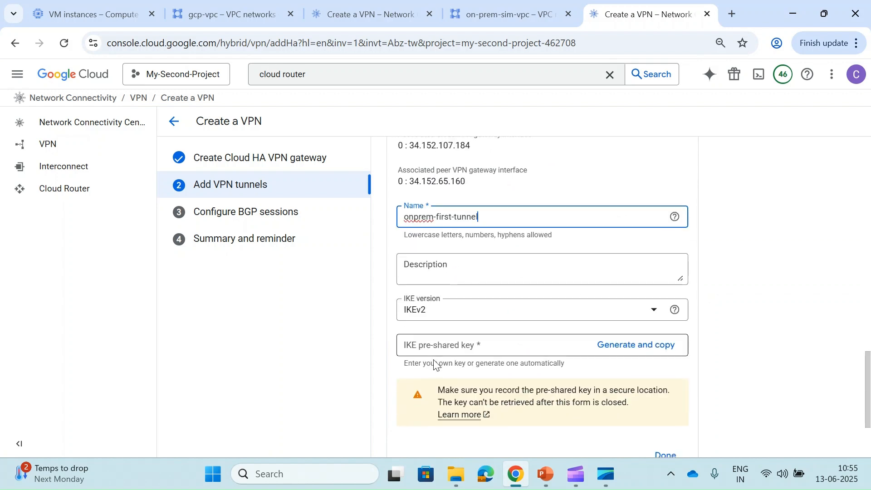
{"action": "left_click", "coordinate": [440, 351]}
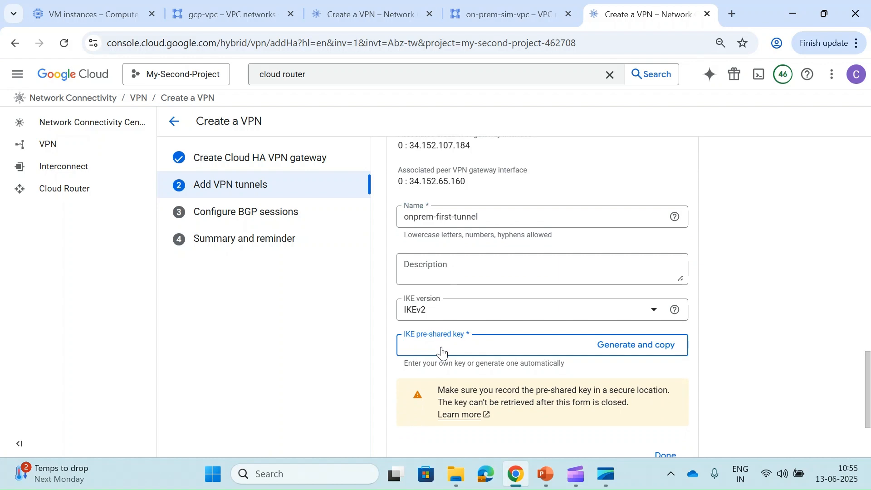
{"action": "scroll", "coordinate": [442, 348], "scroll_direction": "down", "scroll_amount": 3}
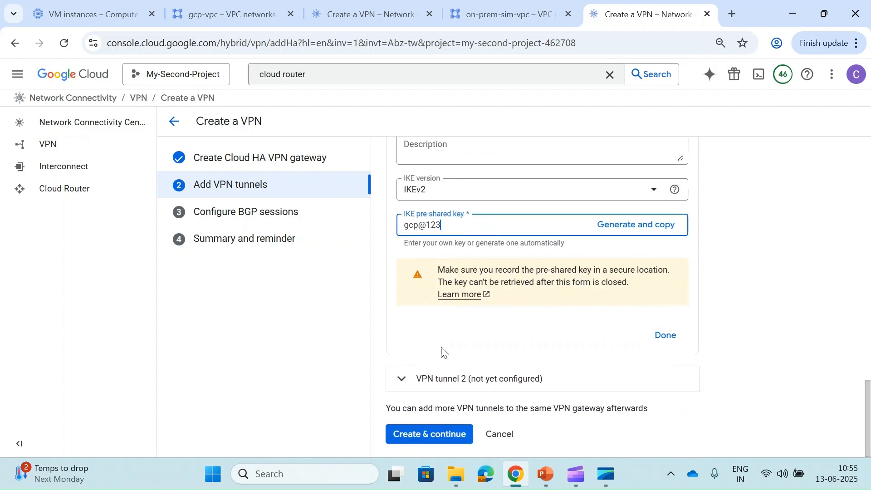
- Name the second tunnel onprem-second-tunnel, fill in the same key, and create both tunnels
{"action": "left_click", "coordinate": [423, 379]}
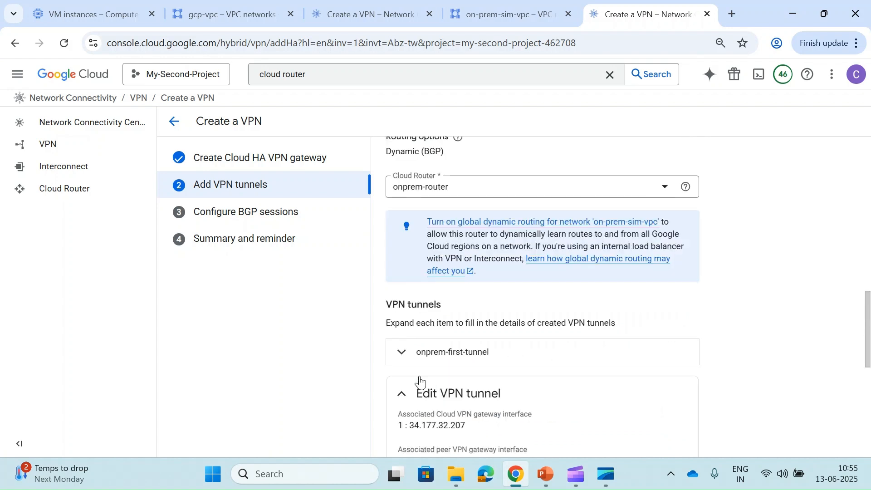
{"action": "scroll", "coordinate": [422, 377], "scroll_direction": "down", "scroll_amount": 3}
{"action": "left_click", "coordinate": [427, 356]}
{"action": "type", "text": "onprem-se"}
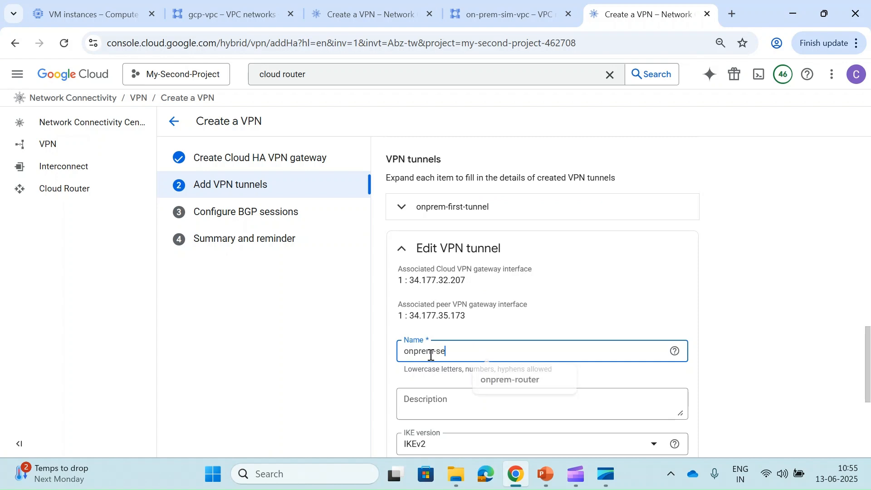
{"action": "type", "text": "cond-tunnel"}
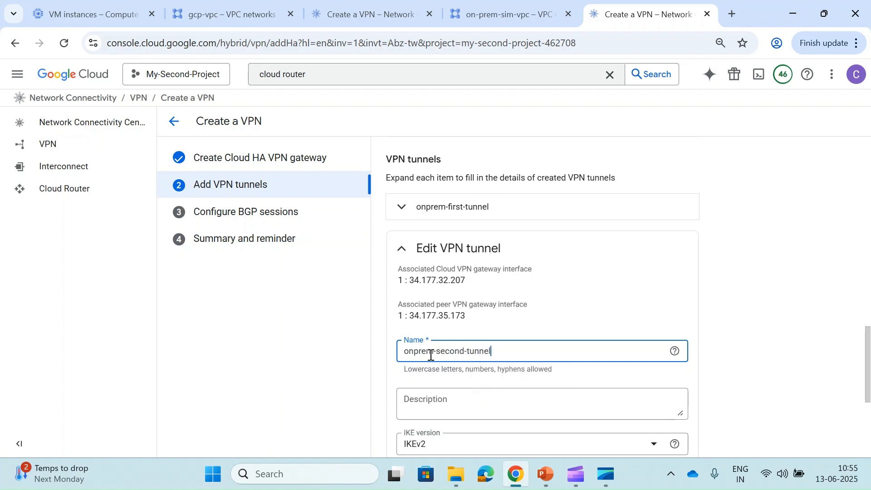
{"action": "scroll", "coordinate": [431, 356], "scroll_direction": "down", "scroll_amount": 3}
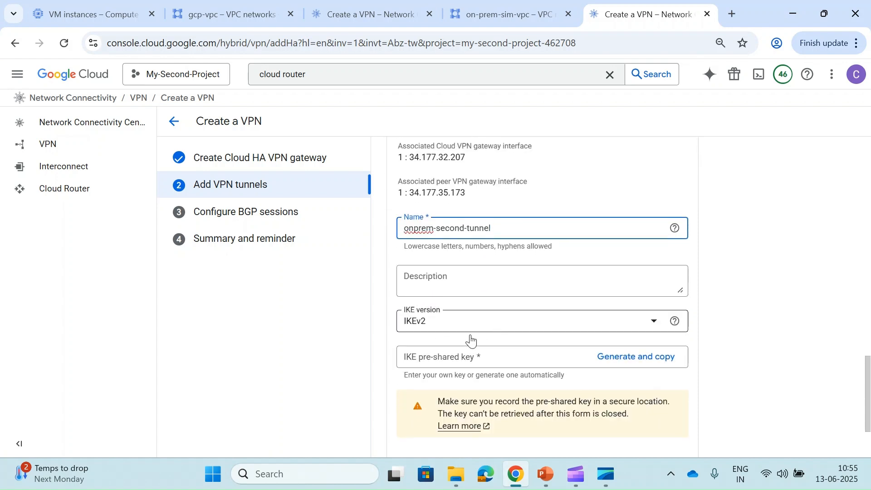
{"action": "left_click", "coordinate": [453, 358]}
{"action": "left_click", "coordinate": [494, 386]}
{"action": "scroll", "coordinate": [496, 391], "scroll_direction": "down", "scroll_amount": 2}
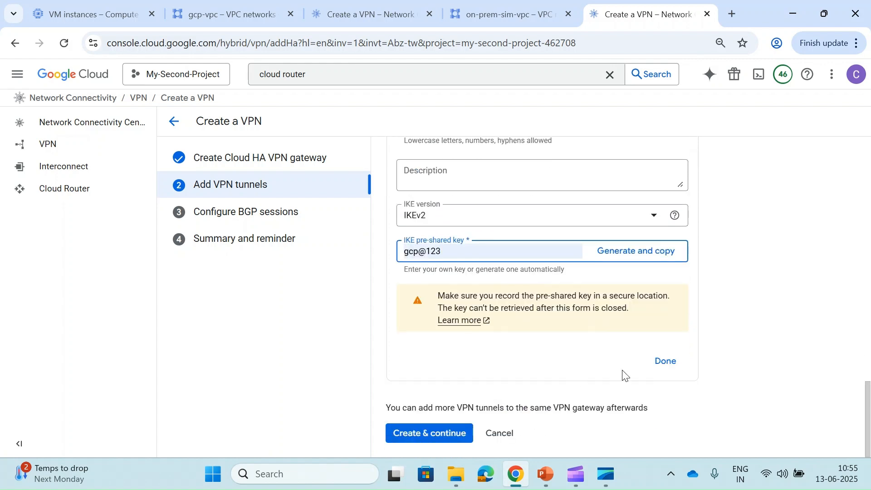
{"action": "left_click", "coordinate": [664, 363]}
{"action": "left_click", "coordinate": [446, 433]}
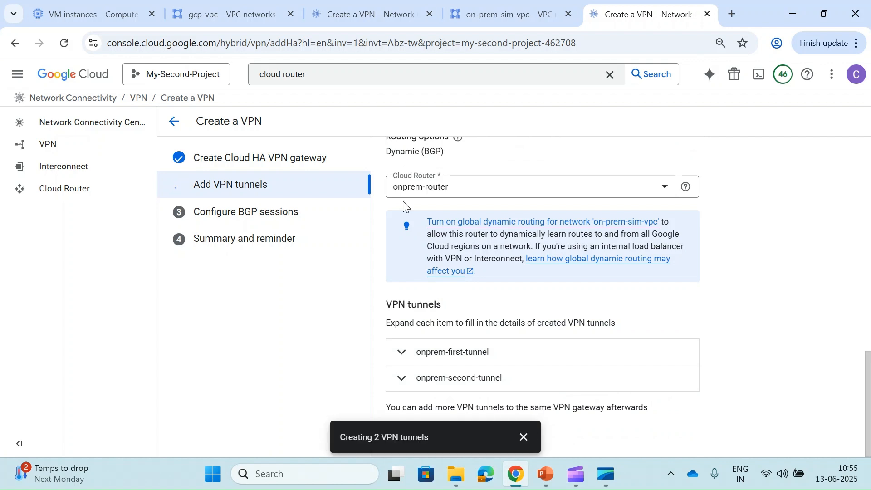
- In My First Project, defer BGP for the gcp-vpc tunnels via 'Configure BGP sessions later'
{"action": "left_click", "coordinate": [336, 6]}
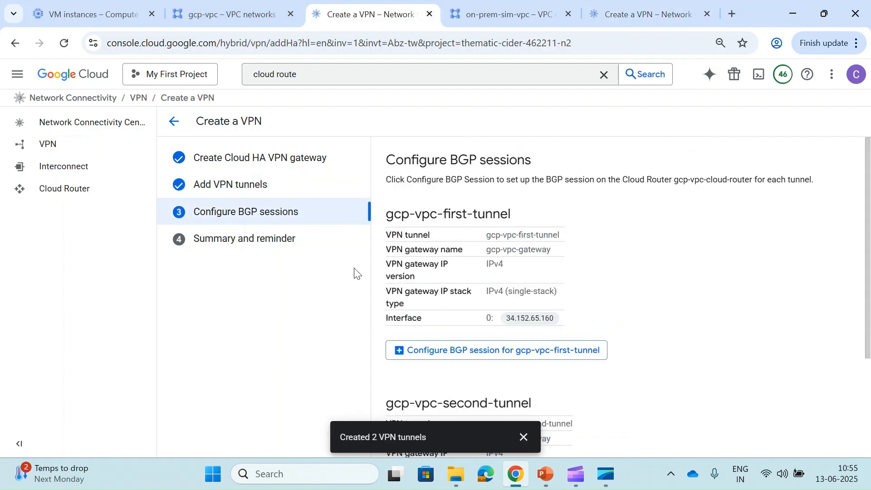
{"action": "left_click", "coordinate": [524, 438]}
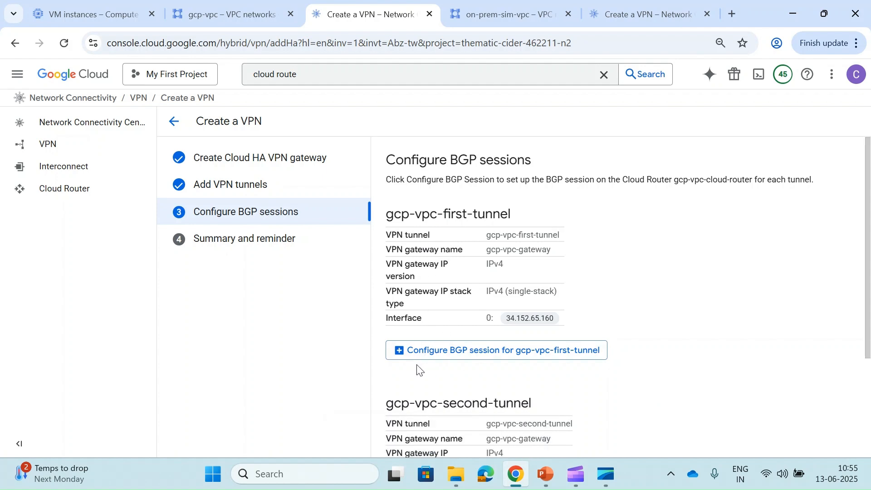
{"action": "scroll", "coordinate": [449, 363], "scroll_direction": "down", "scroll_amount": 3}
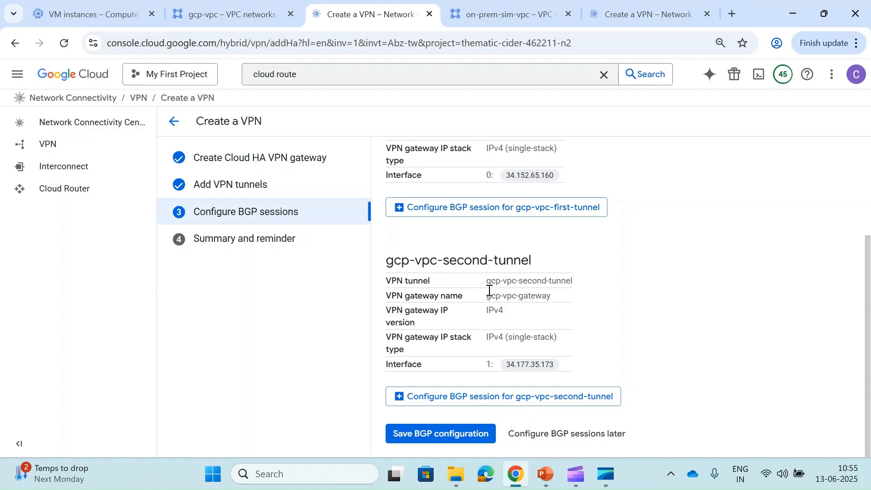
{"action": "left_click", "coordinate": [565, 436]}
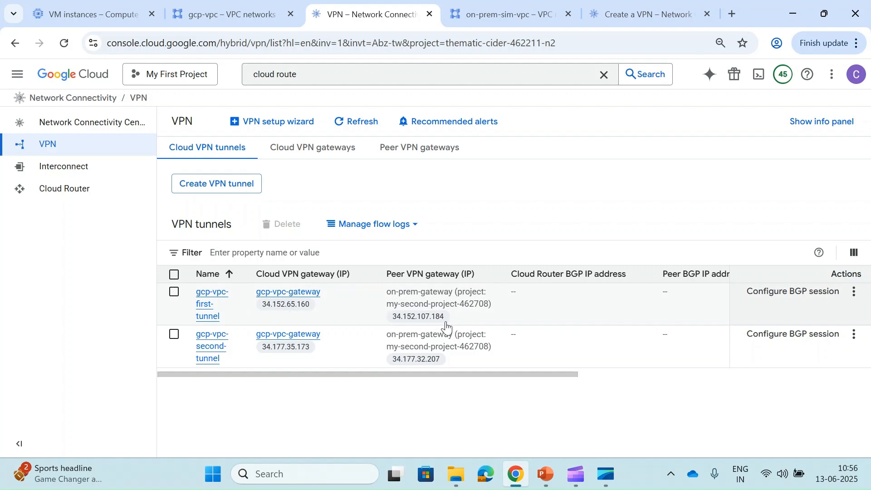
{"action": "left_click", "coordinate": [606, 18]}
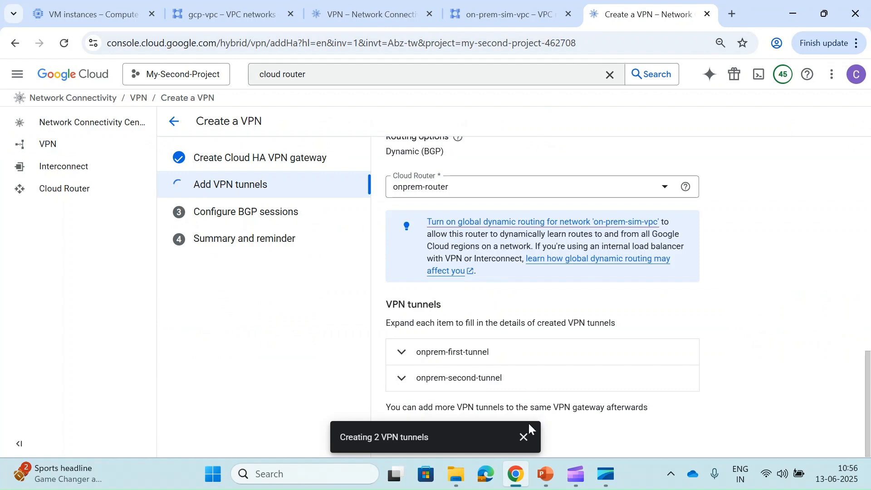
{"action": "left_click", "coordinate": [523, 437]}
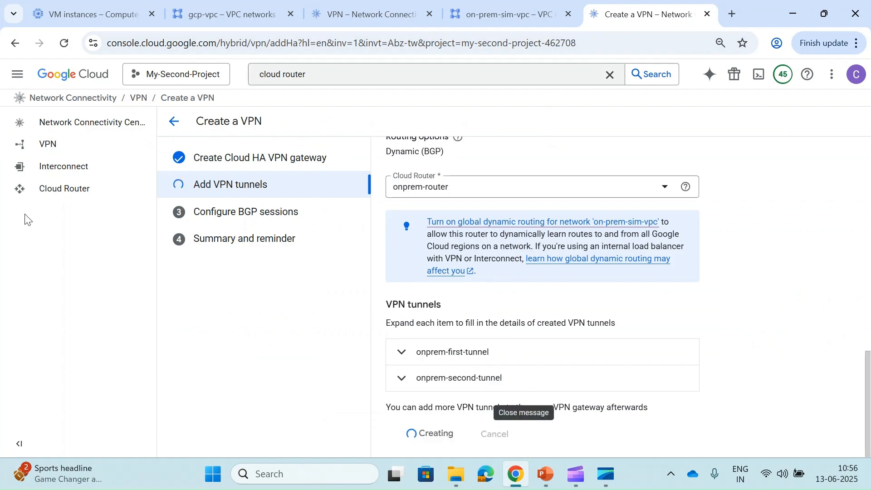
{"action": "left_click", "coordinate": [54, 147]}
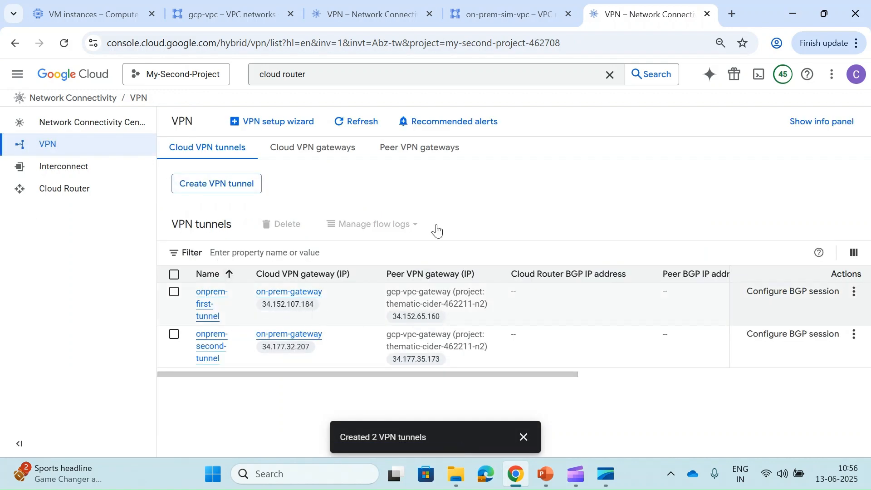
{"action": "left_click", "coordinate": [333, 9]}
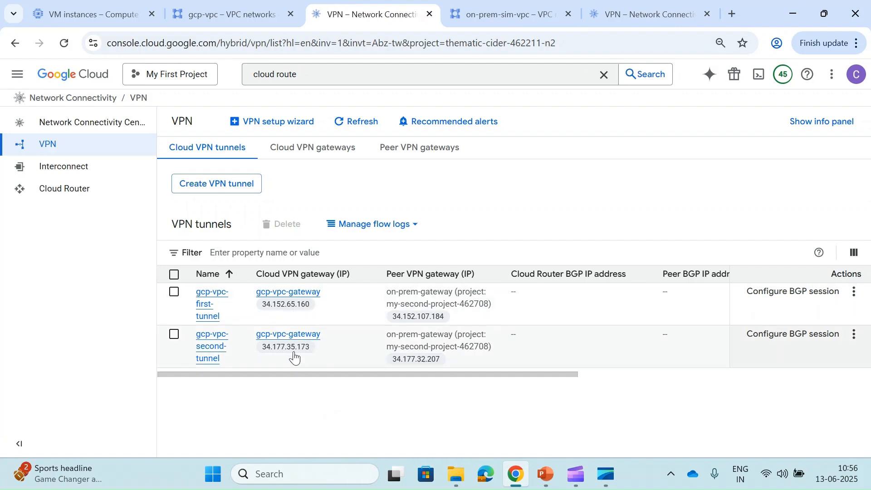
{"action": "left_click", "coordinate": [613, 8]}
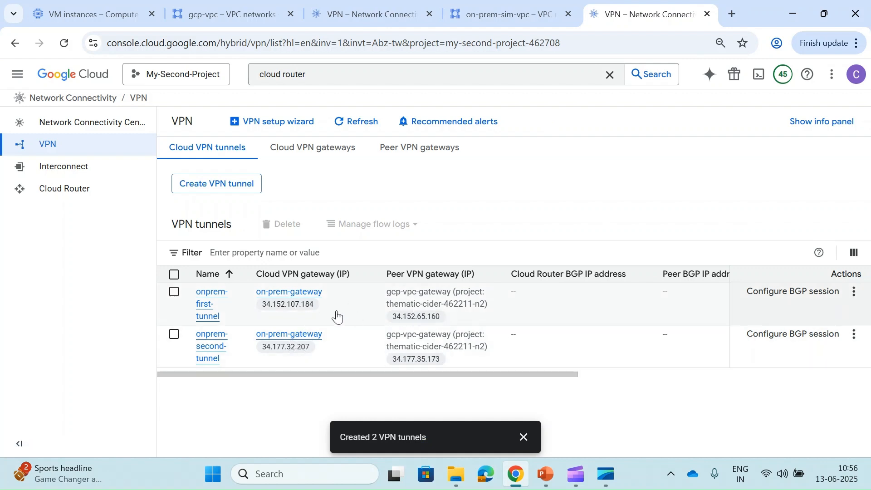
- Check both on-prem tunnels show Established with BGP unconfigured, then return to the gcp-vpc tunnel list
{"action": "scroll", "coordinate": [337, 316], "scroll_direction": "right", "scroll_amount": 10}
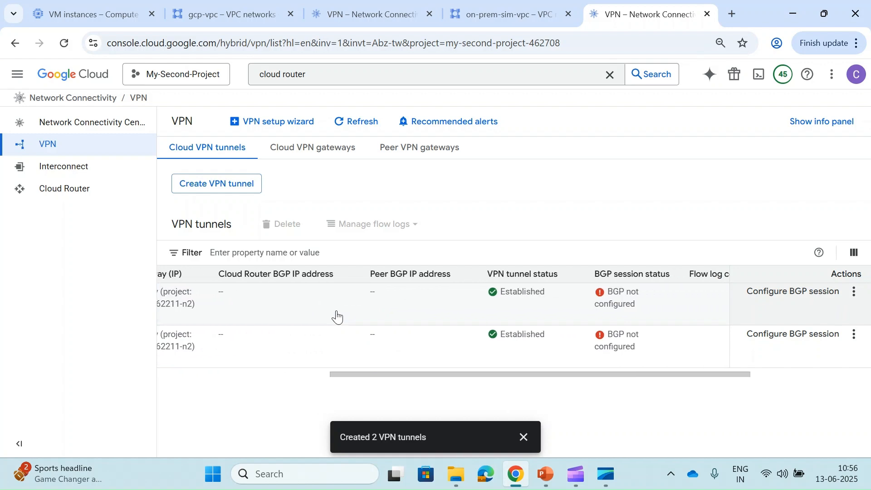
{"action": "mouse_move", "coordinate": [493, 298]}
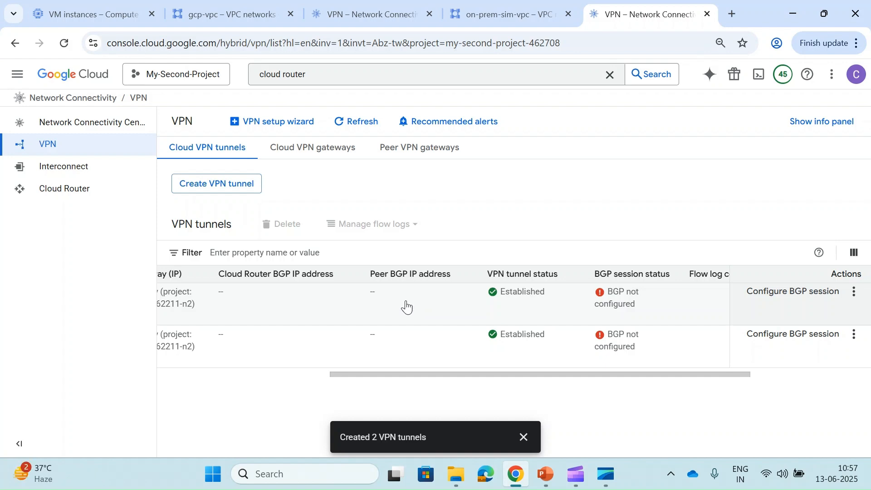
{"action": "scroll", "coordinate": [354, 317], "scroll_direction": "left", "scroll_amount": 6}
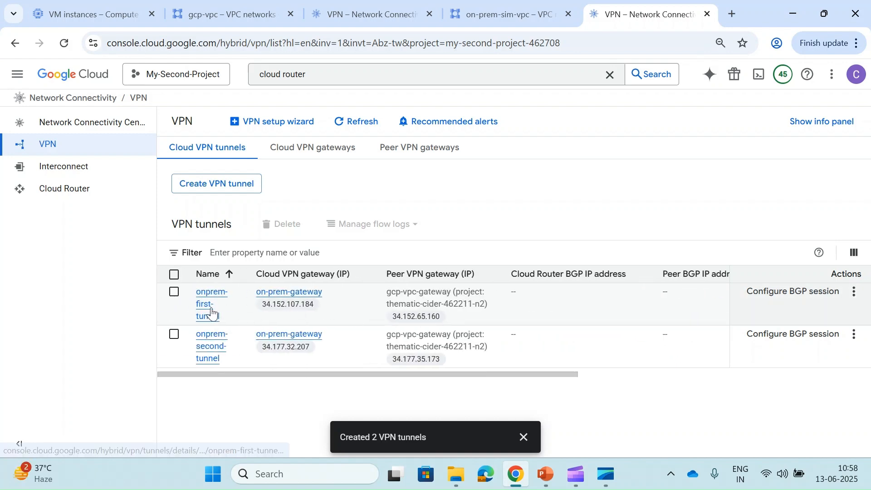
{"action": "left_click", "coordinate": [346, 4]}
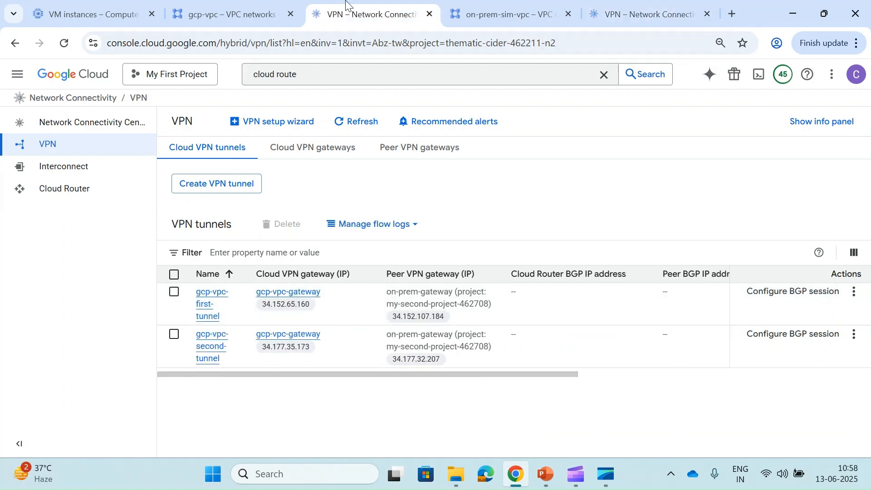
- Begin a BGP session for gcp-vpc-first-tunnel named gcp-vpc-first-bgp-session
{"action": "left_click", "coordinate": [775, 294]}
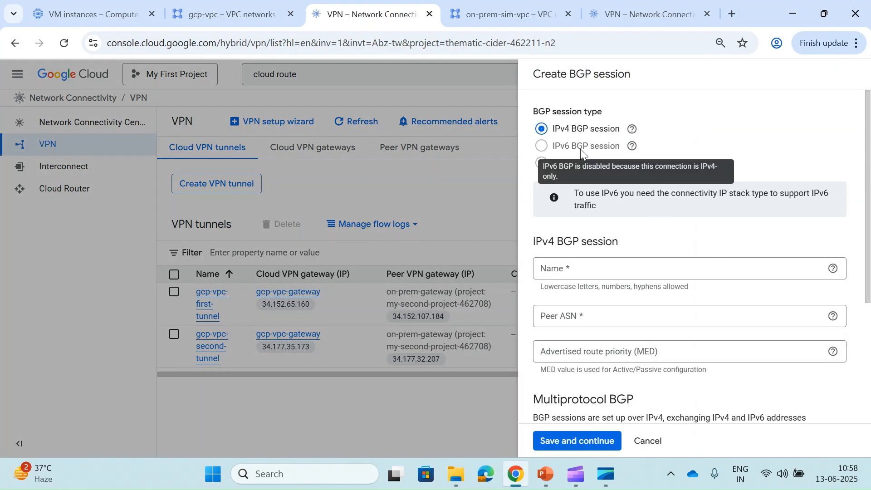
{"action": "left_click", "coordinate": [621, 269]}
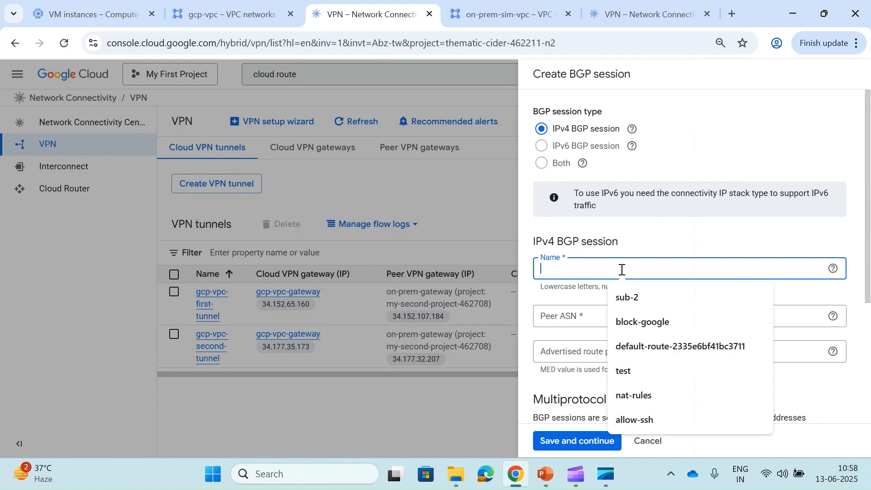
{"action": "type", "text": "g"}
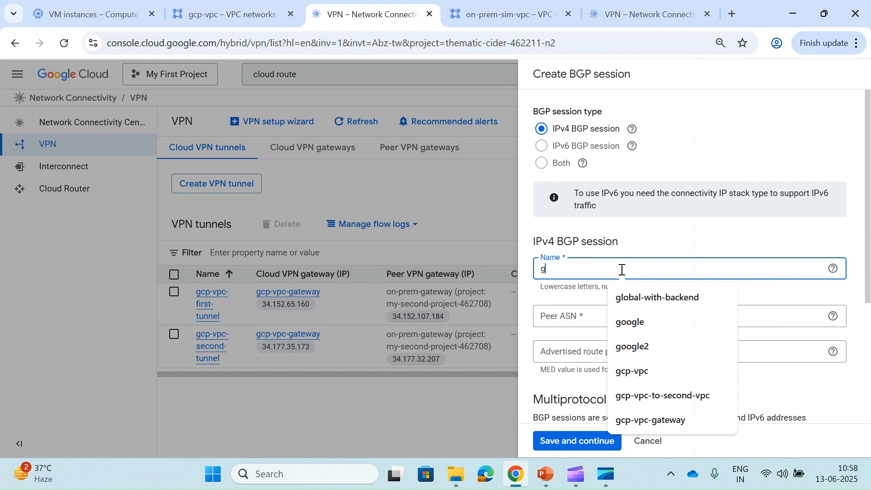
{"action": "type", "text": "cp-vpc-"}
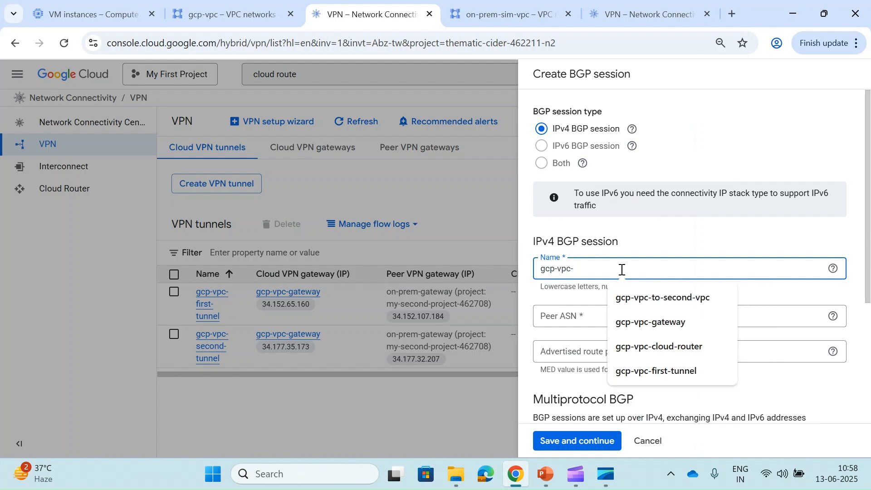
{"action": "type", "text": "first-bg"}
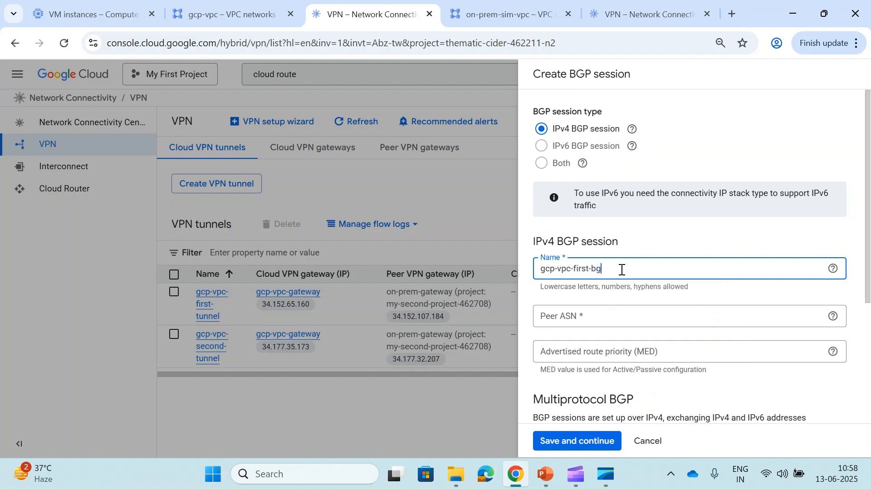
{"action": "type", "text": "p-session"}
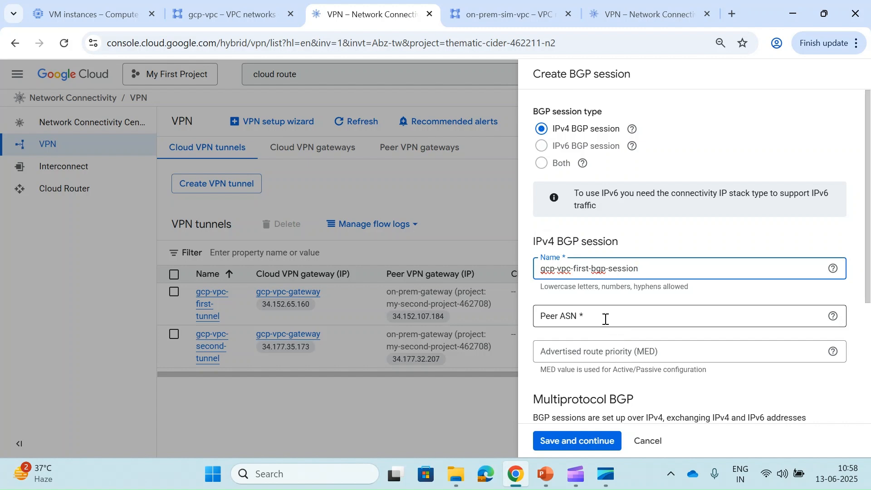
{"action": "type", "text": "64513"}
{"action": "key", "text": "BackSpace"}
{"action": "key", "text": "BackSpace"}
{"action": "key", "text": "BackSpace"}
{"action": "key", "text": "BackSpace"}
- Set the peer ASN to 64494 and the advertised route priority (MED) to 100
{"action": "key", "text": "BackSpace"}
{"action": "left_click", "coordinate": [606, 319]}
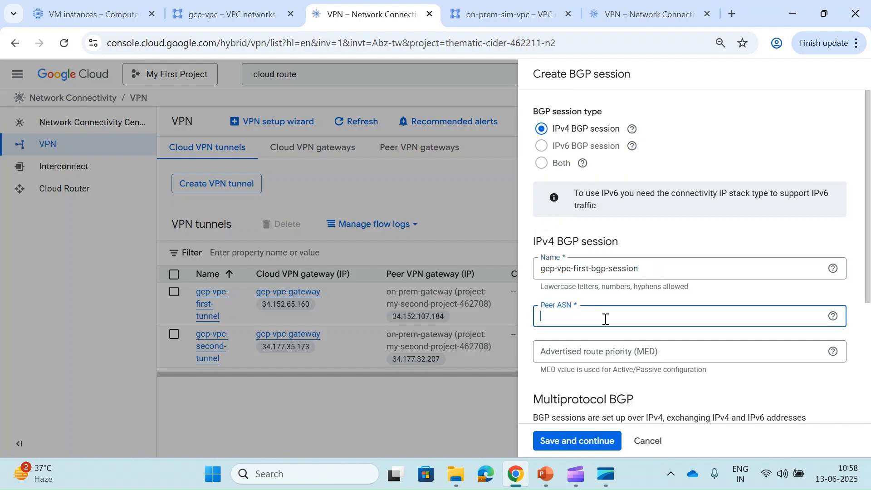
{"action": "type", "text": "64501"}
{"action": "key", "text": "BackSpace"}
{"action": "key", "text": "BackSpace"}
{"action": "key", "text": "BackSpace"}
{"action": "type", "text": "494"}
{"action": "left_click", "coordinate": [596, 359]}
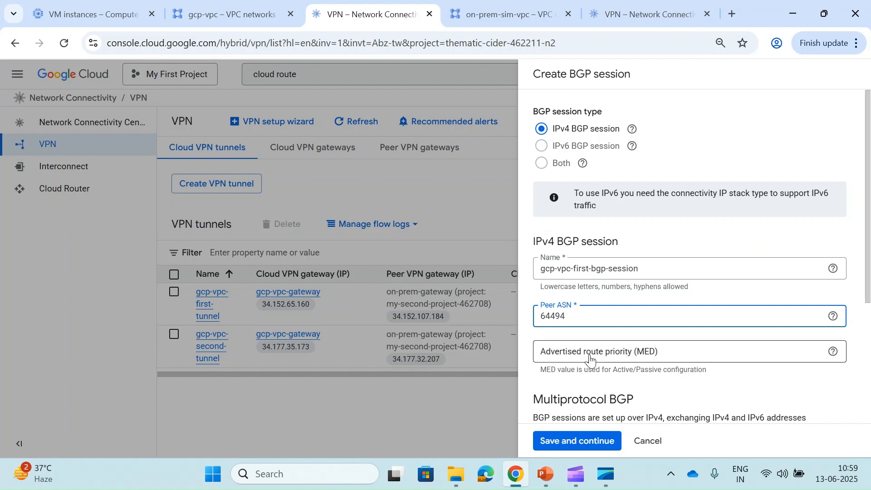
{"action": "type", "text": "100"}
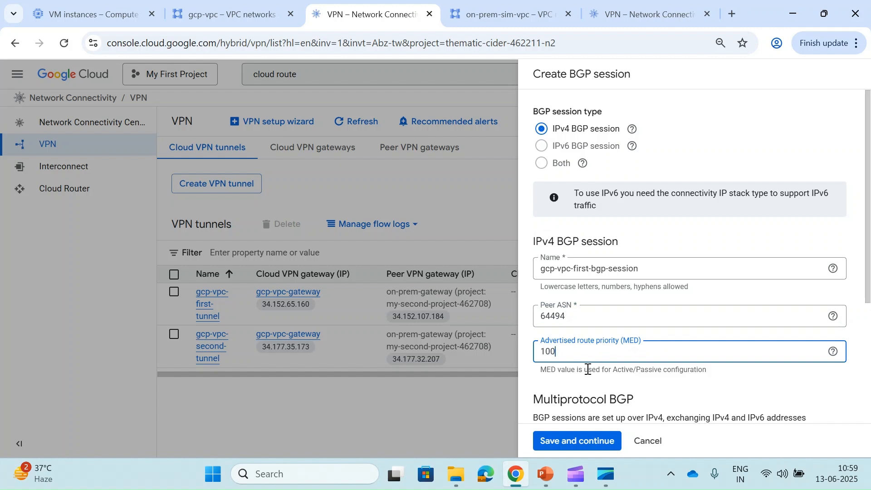
{"action": "scroll", "coordinate": [586, 374], "scroll_direction": "down", "scroll_amount": 2}
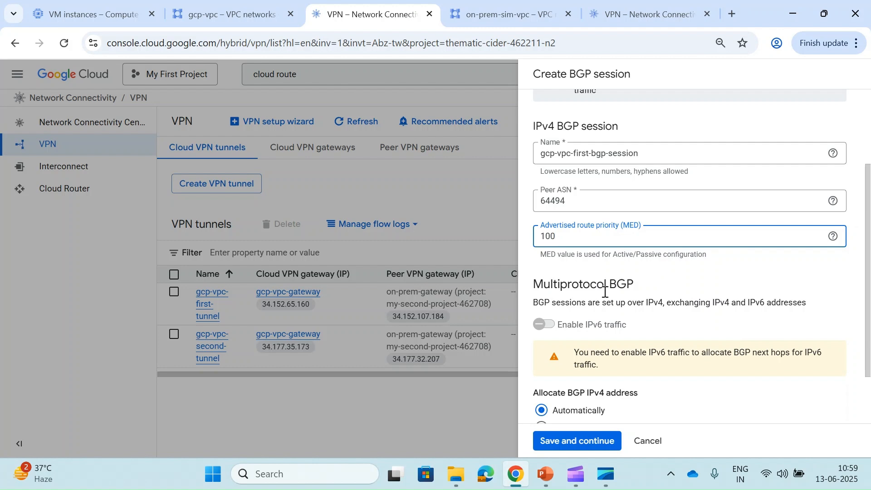
{"action": "scroll", "coordinate": [605, 292], "scroll_direction": "down", "scroll_amount": 2}
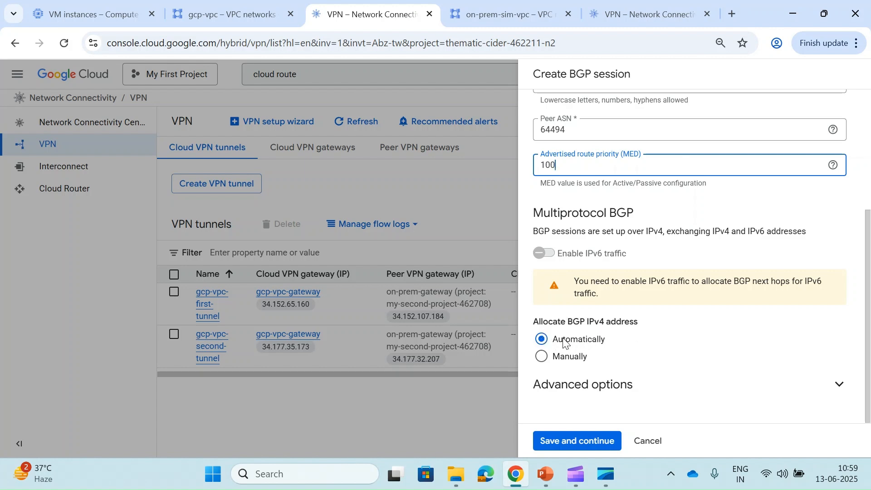
- Allocate BGP addresses manually: Cloud Router 169.254.2.1, peer 169.254.2.2
{"action": "left_click", "coordinate": [542, 356]}
{"action": "scroll", "coordinate": [543, 359], "scroll_direction": "down", "scroll_amount": 1}
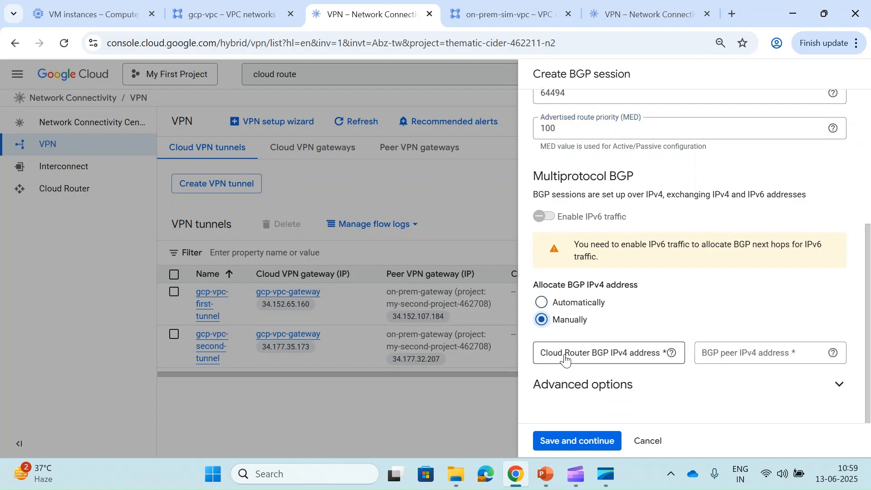
{"action": "left_click", "coordinate": [671, 354]}
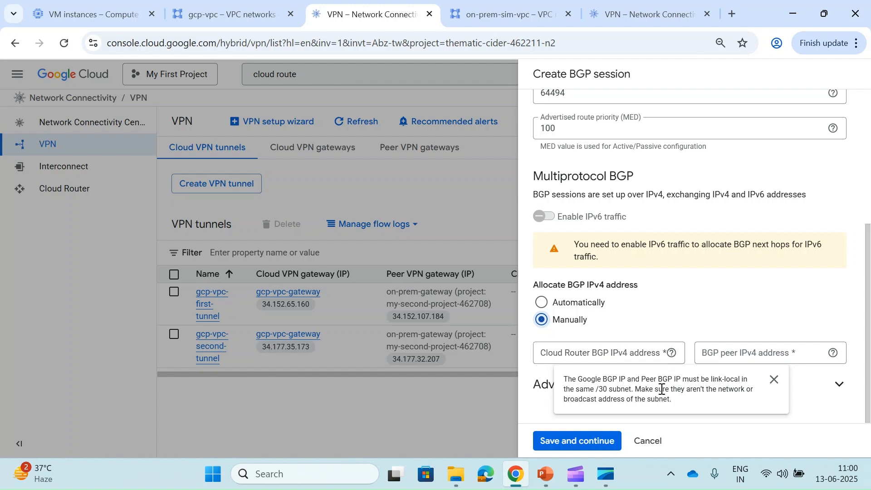
{"action": "left_click", "coordinate": [565, 356]}
{"action": "left_click", "coordinate": [568, 358]}
{"action": "type", "text": "169"}
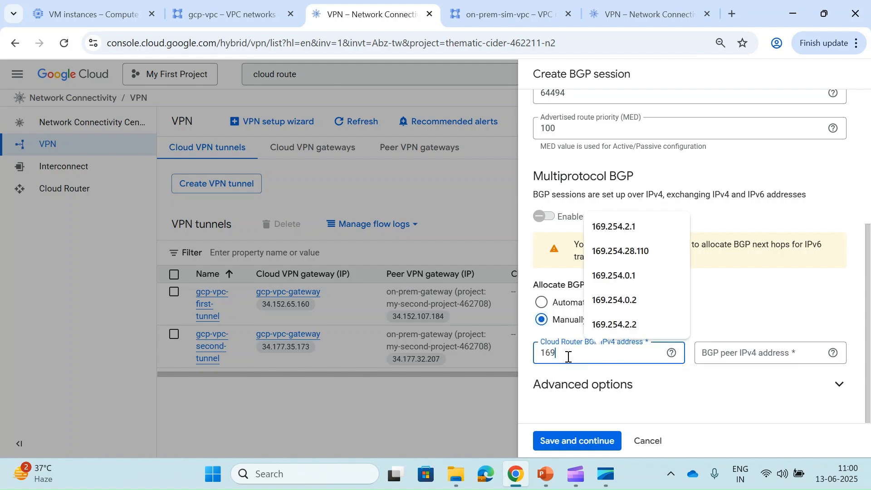
{"action": "type", "text": ".254.2.1"}
{"action": "key", "text": "Tab"}
{"action": "key", "text": "Tab"}
{"action": "type", "text": "1"}
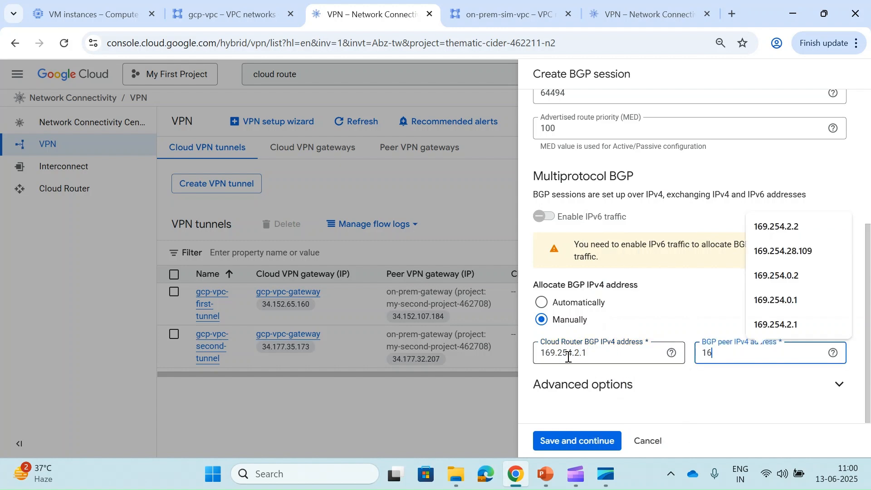
{"action": "type", "text": "69"}
{"action": "key", "text": "Down"}
{"action": "key", "text": "Return"}
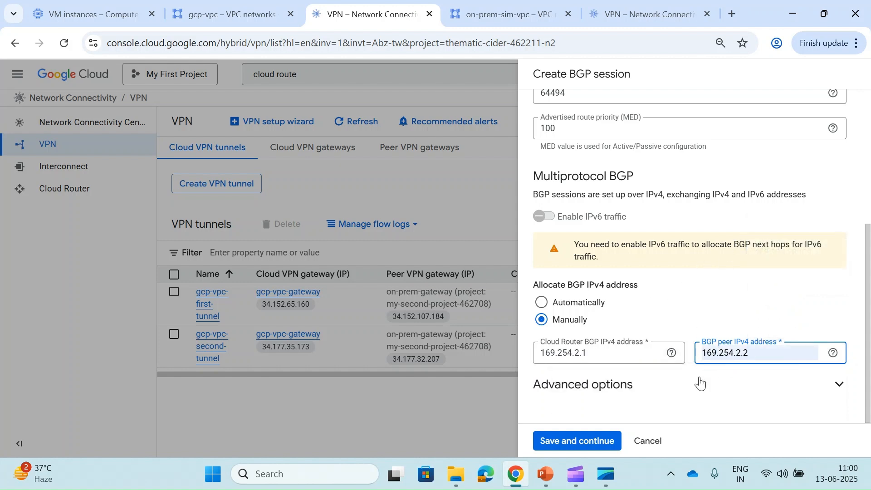
- Review the advanced BGP options, leaving MD5 authentication disabled
{"action": "left_click", "coordinate": [701, 384]}
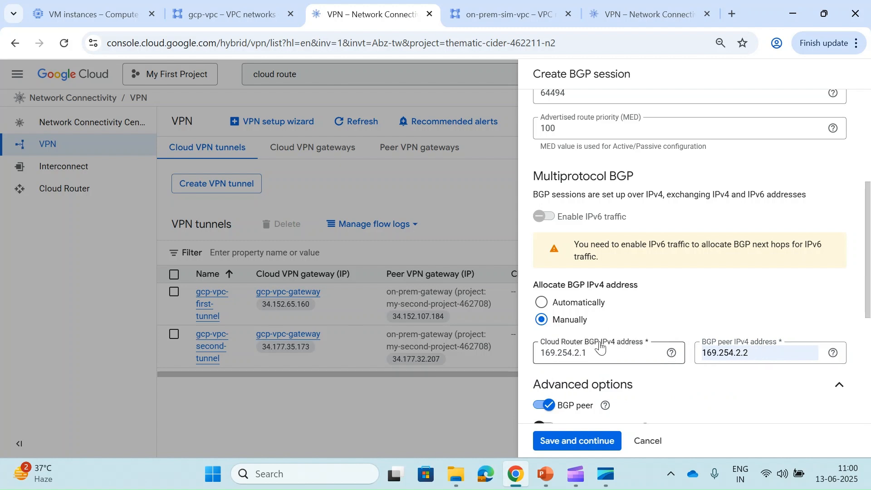
{"action": "scroll", "coordinate": [734, 330], "scroll_direction": "down", "scroll_amount": 3}
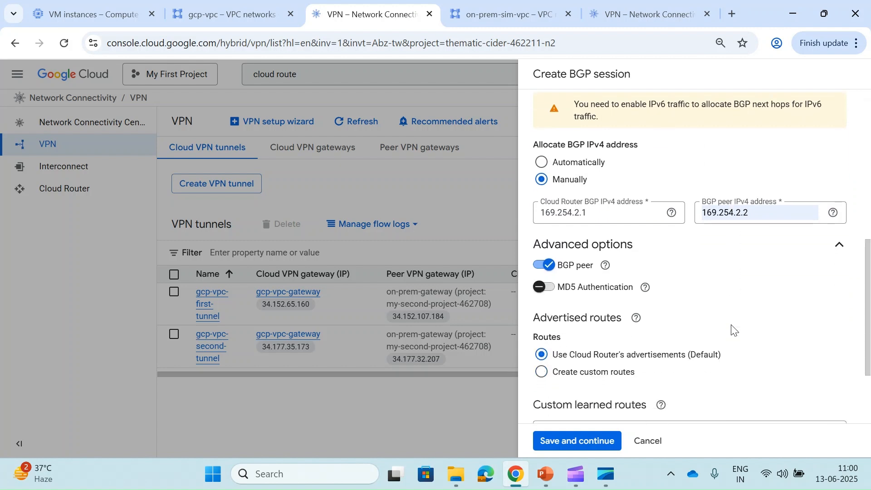
{"action": "scroll", "coordinate": [734, 330], "scroll_direction": "down", "scroll_amount": 1}
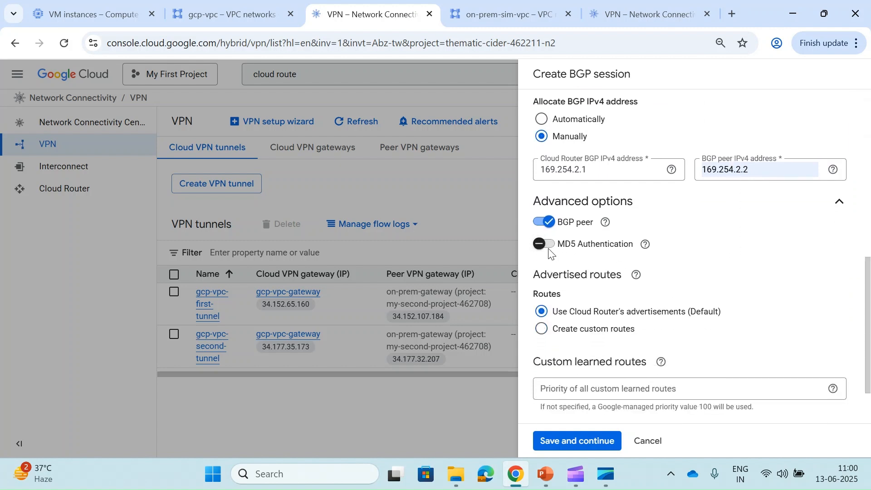
{"action": "left_click", "coordinate": [543, 247]}
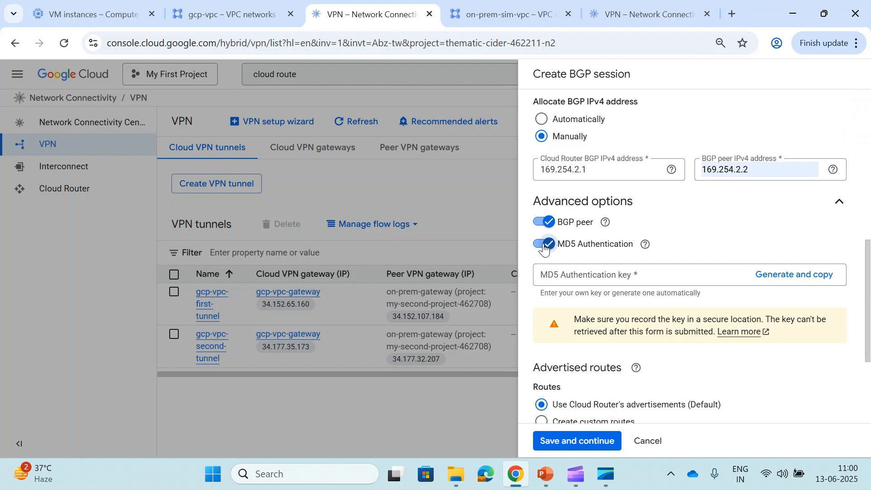
{"action": "left_click", "coordinate": [543, 246]}
{"action": "scroll", "coordinate": [588, 290], "scroll_direction": "down", "scroll_amount": 1}
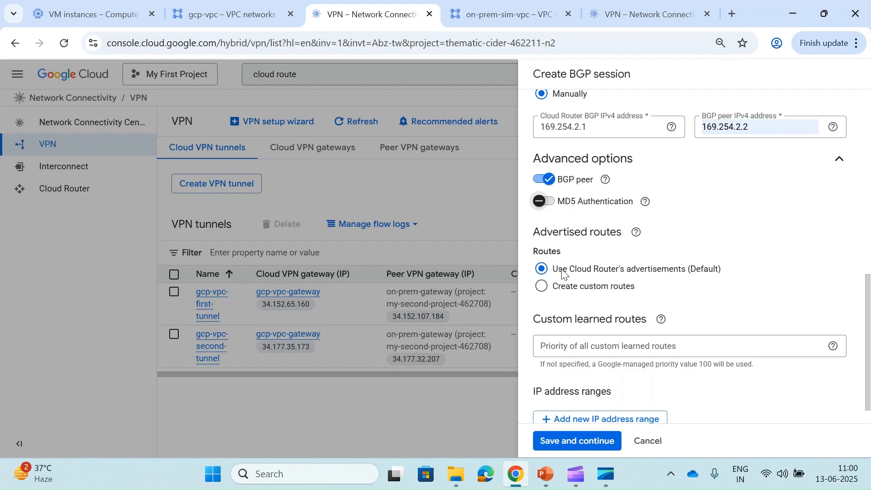
{"action": "scroll", "coordinate": [562, 274], "scroll_direction": "down", "scroll_amount": 1}
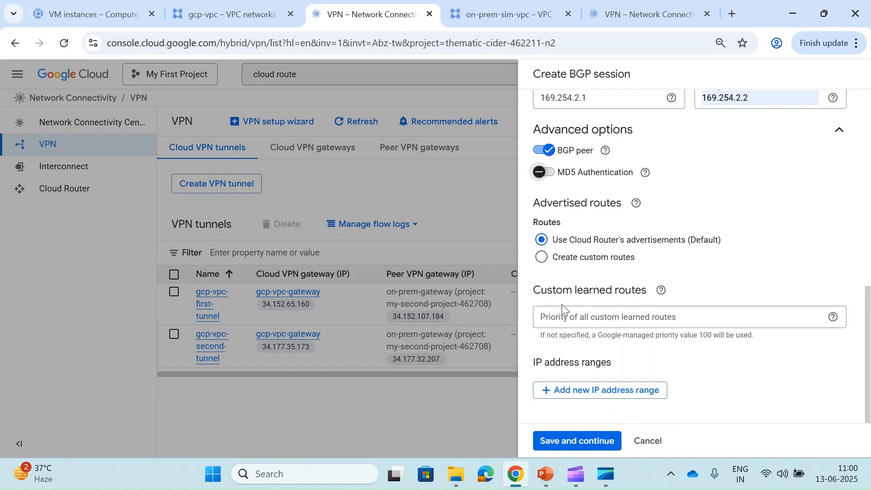
{"action": "left_click", "coordinate": [611, 326]}
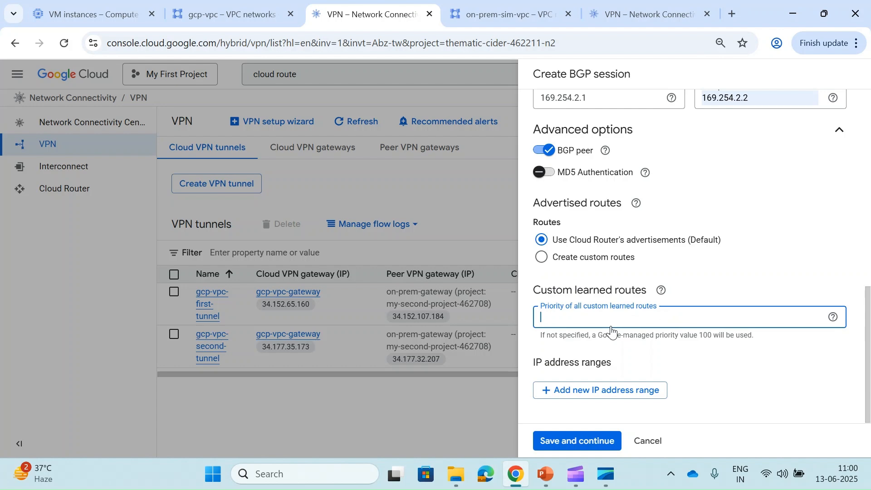
{"action": "left_click", "coordinate": [750, 391]}
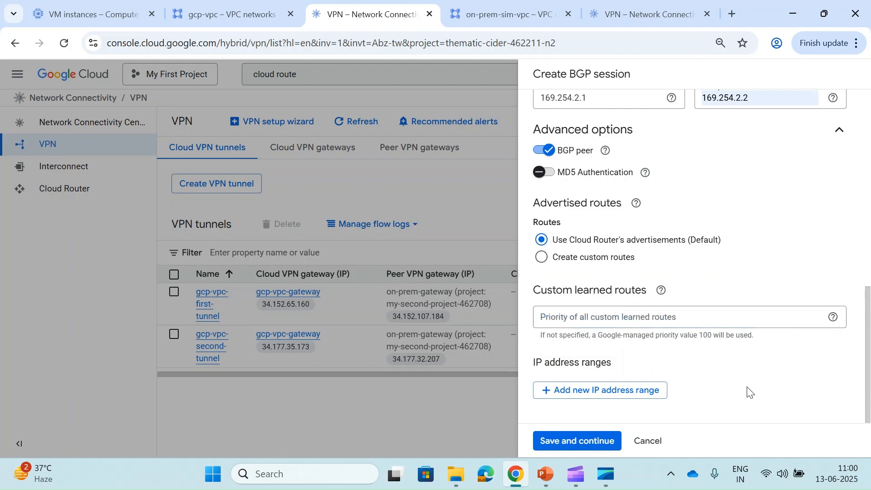
{"action": "scroll", "coordinate": [750, 391], "scroll_direction": "up", "scroll_amount": 5}
{"action": "scroll", "coordinate": [750, 392], "scroll_direction": "up", "scroll_amount": 2}
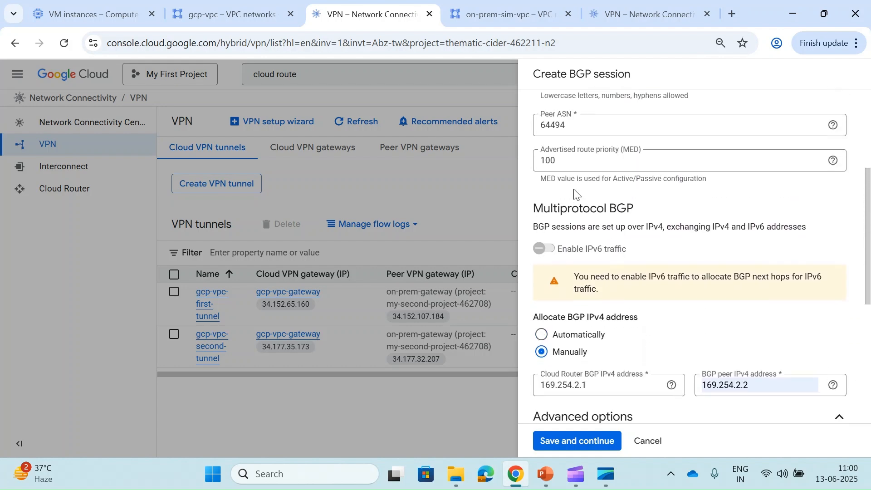
{"action": "scroll", "coordinate": [642, 230], "scroll_direction": "down", "scroll_amount": 5}
{"action": "scroll", "coordinate": [642, 231], "scroll_direction": "down", "scroll_amount": 3}
- Save the first tunnel's session and start gcp-vpc-bgp-second-session with peer ASN 64513, MED 100
{"action": "left_click", "coordinate": [590, 439]}
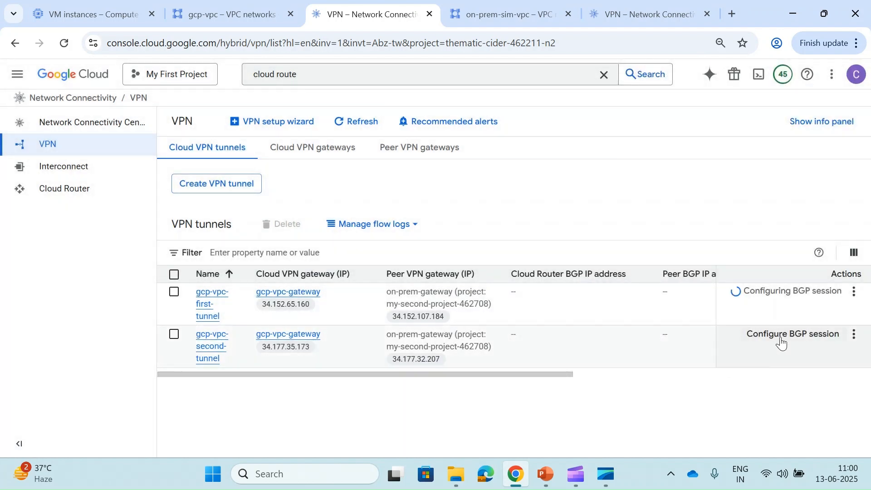
{"action": "left_click", "coordinate": [783, 341]}
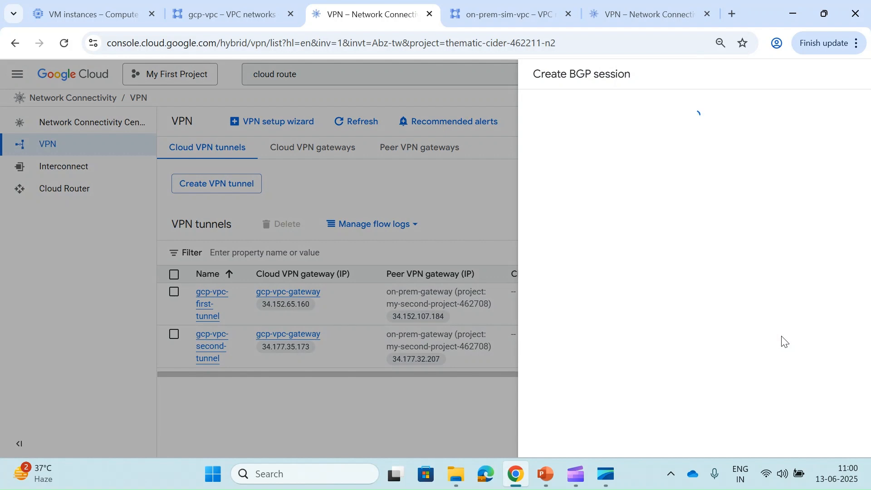
{"action": "left_click", "coordinate": [575, 273]}
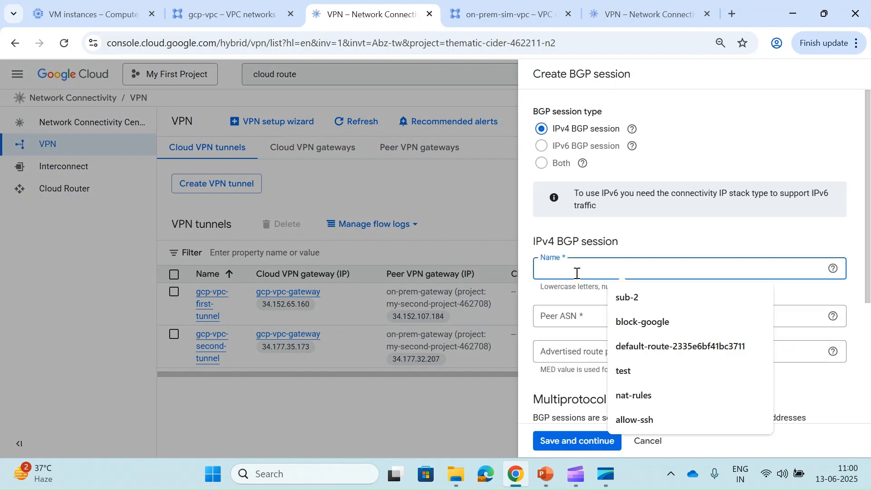
{"action": "type", "text": "gcp-vp"}
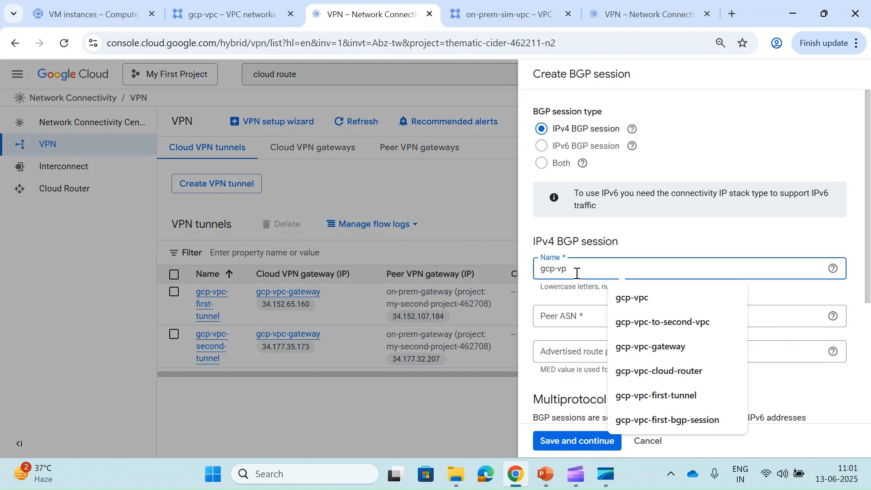
{"action": "type", "text": "c-bgp-second-session"}
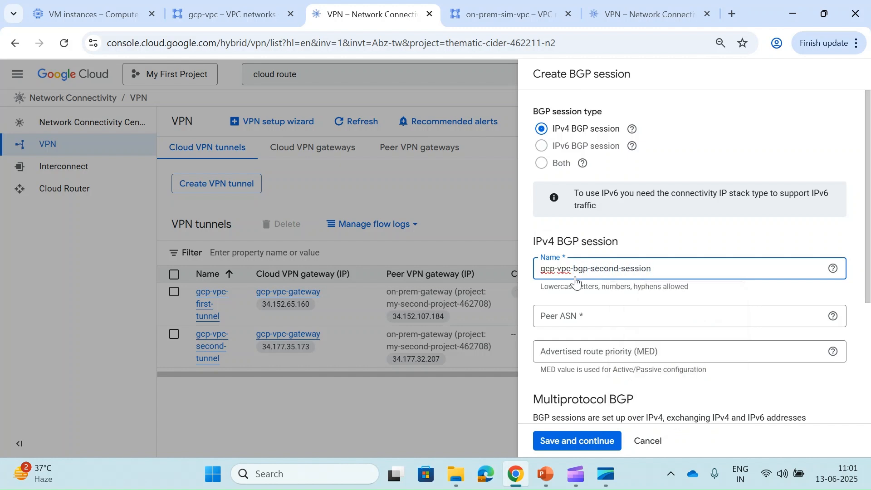
{"action": "left_click", "coordinate": [583, 324]}
{"action": "type", "text": "64513"}
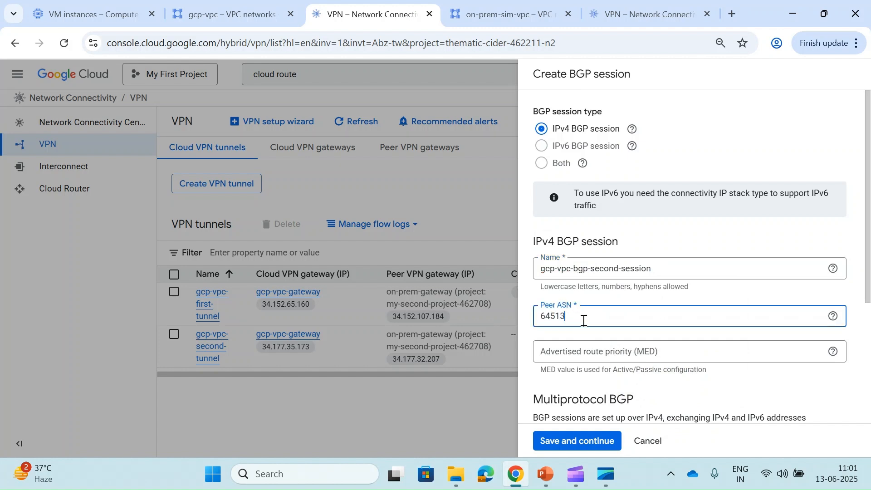
{"action": "key", "text": "Tab"}
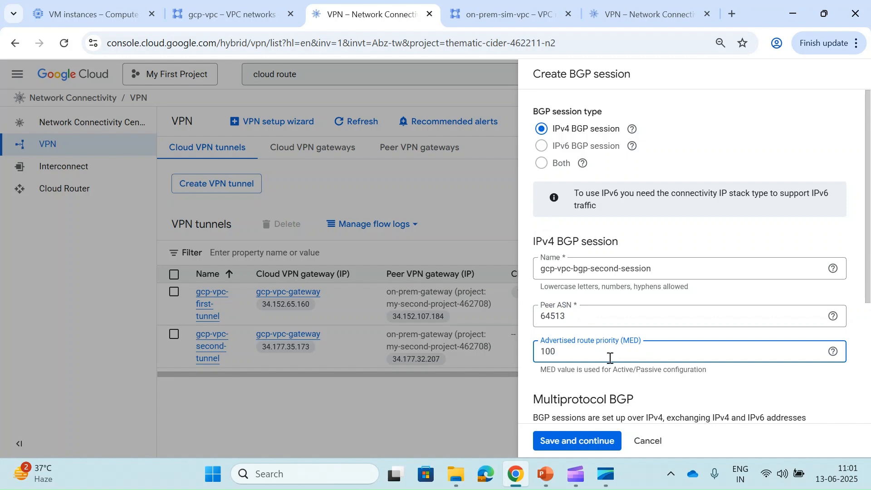
{"action": "scroll", "coordinate": [611, 366], "scroll_direction": "down", "scroll_amount": 4}
- Assign the BGP addresses manually with Cloud Router address 169.254.3.1
{"action": "left_click", "coordinate": [574, 358]}
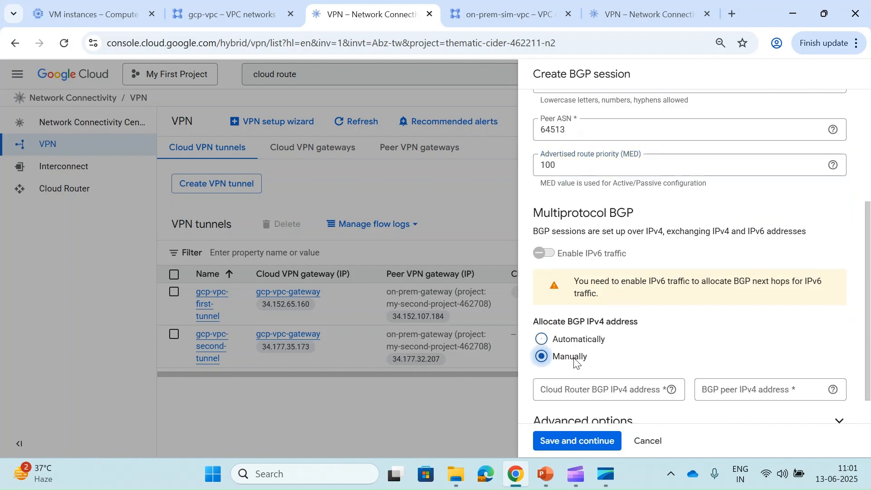
{"action": "scroll", "coordinate": [581, 357], "scroll_direction": "down", "scroll_amount": 1}
{"action": "left_click", "coordinate": [572, 353]}
{"action": "type", "text": "169.254.2.1"}
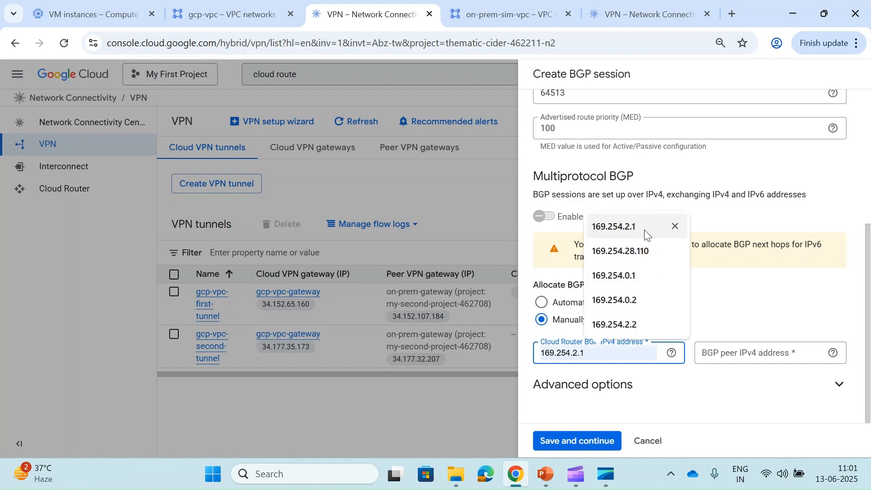
{"action": "left_click", "coordinate": [645, 230]}
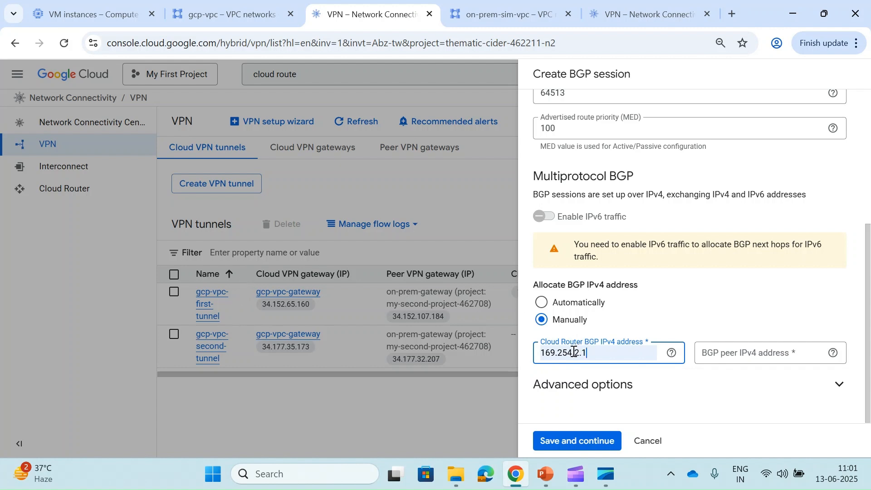
{"action": "key", "text": "BackSpace"}
{"action": "type", "text": "3"}
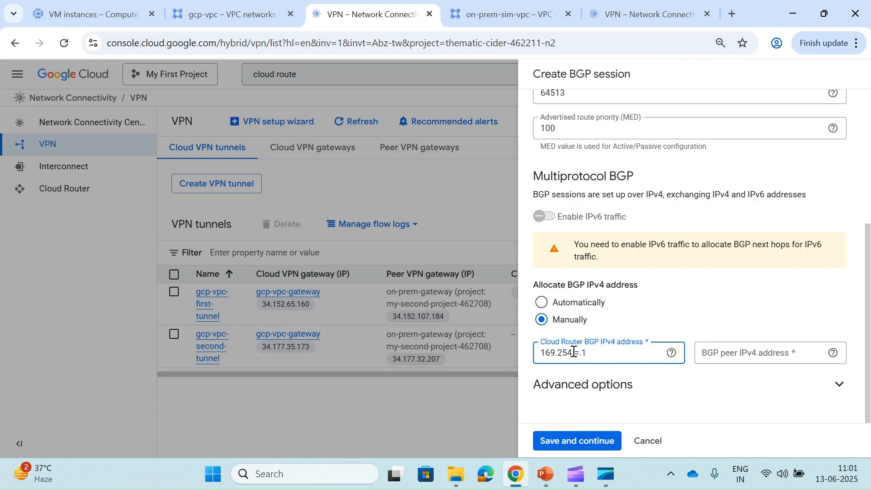
- Set BGP peer address 169.254.3.2 and save the second tunnel's BGP session
{"action": "key", "text": "ctrl+a"}
{"action": "key", "text": "ctrl+c"}
{"action": "key", "text": "Tab"}
{"action": "key", "text": "Tab"}
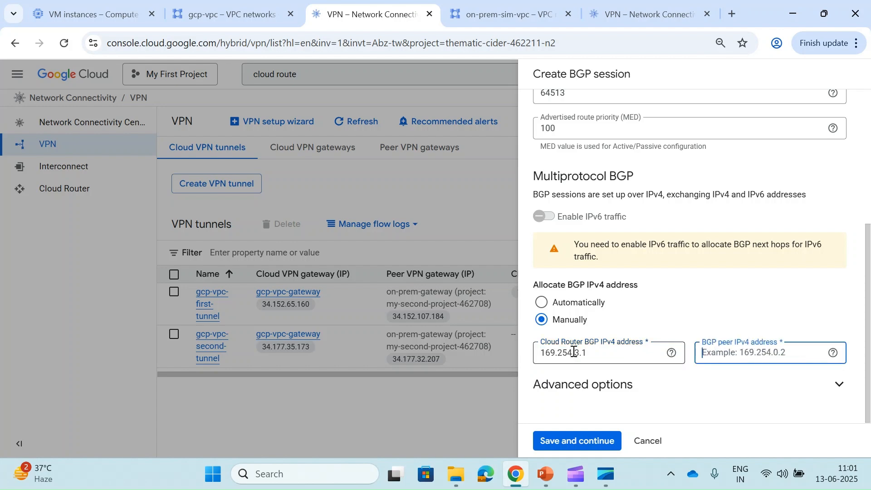
{"action": "key", "text": "ctrl+v"}
{"action": "key", "text": "BackSpace"}
{"action": "type", "text": "2"}
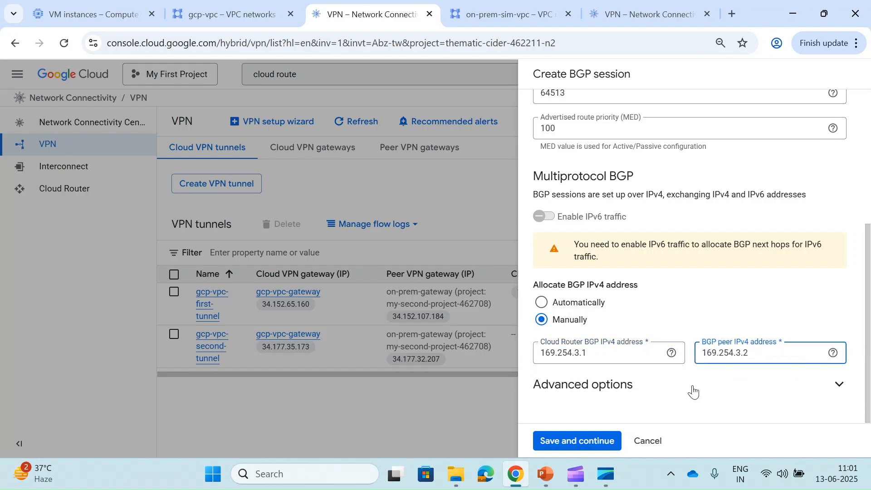
{"action": "left_click", "coordinate": [655, 389]}
{"action": "scroll", "coordinate": [655, 389], "scroll_direction": "down", "scroll_amount": 1}
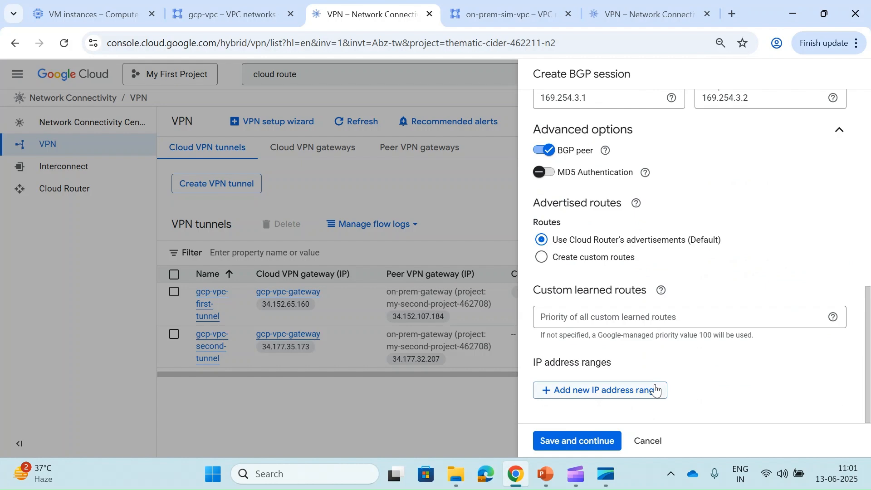
{"action": "left_click", "coordinate": [572, 447]}
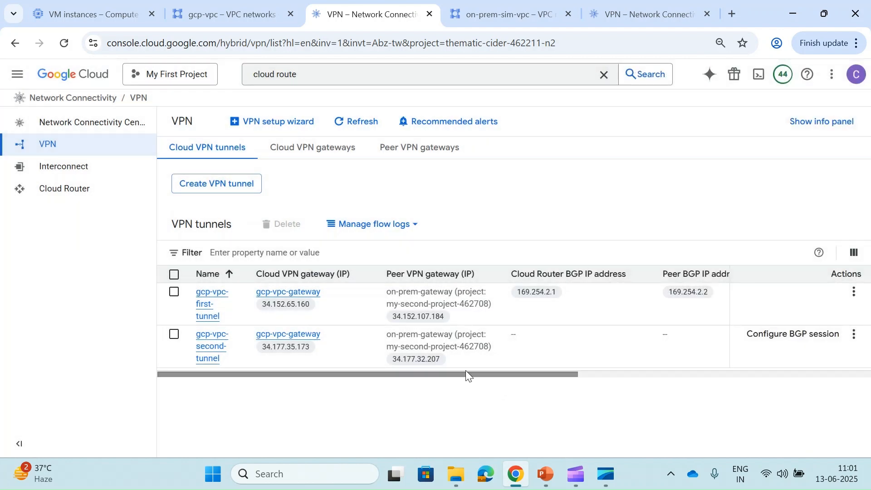
- Check the gcp-vpc tunnels' BGP session status, then view onprem-first-tunnel and onprem-second-tunnel in My-Second-Project
{"action": "scroll", "coordinate": [512, 350], "scroll_direction": "right", "scroll_amount": 5}
{"action": "scroll", "coordinate": [514, 353], "scroll_direction": "right", "scroll_amount": 1}
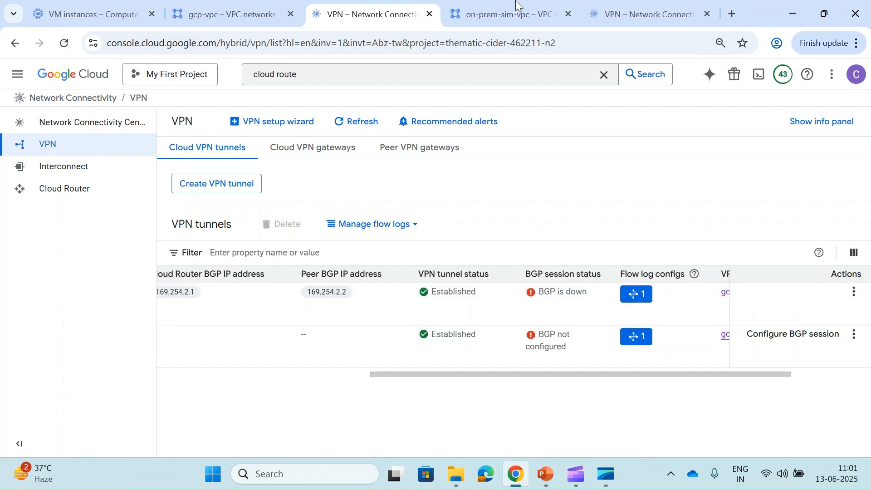
{"action": "left_click", "coordinate": [481, 9]}
{"action": "left_click", "coordinate": [611, 13]}
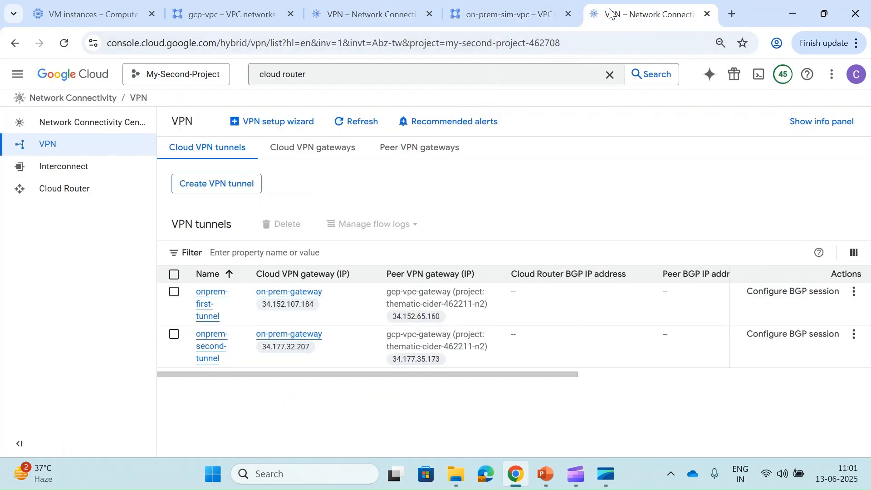
- Begin onprem-first-tunnel's BGP session, naming it onprem-first-bgp-session
{"action": "left_click", "coordinate": [808, 299]}
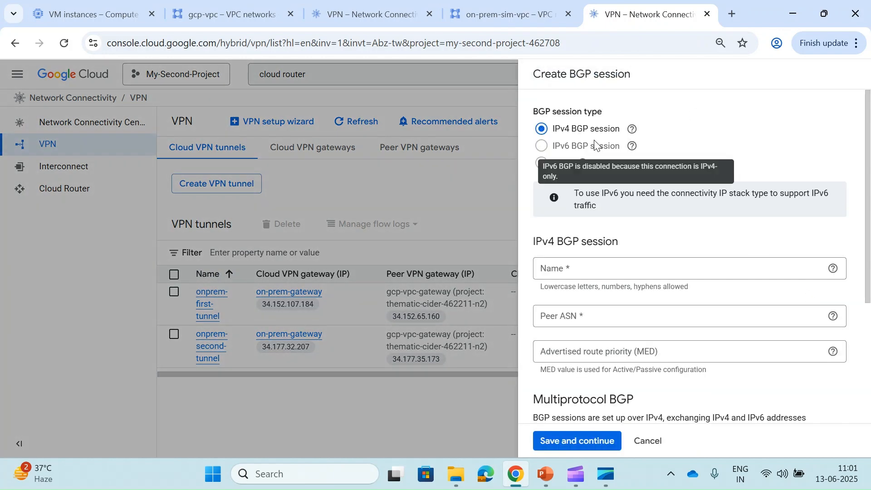
{"action": "left_click", "coordinate": [585, 270]}
{"action": "type", "text": "onprem-first-bgp"}
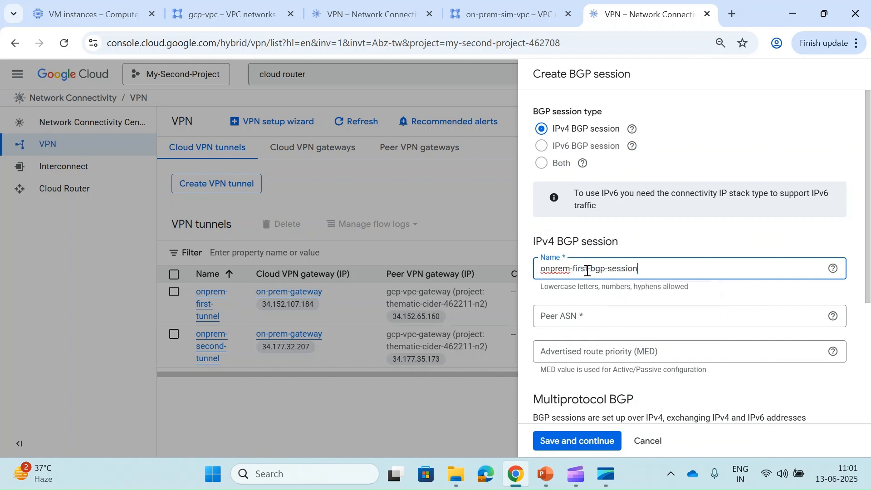
{"action": "type", "text": "-session"}
{"action": "left_click", "coordinate": [605, 315]}
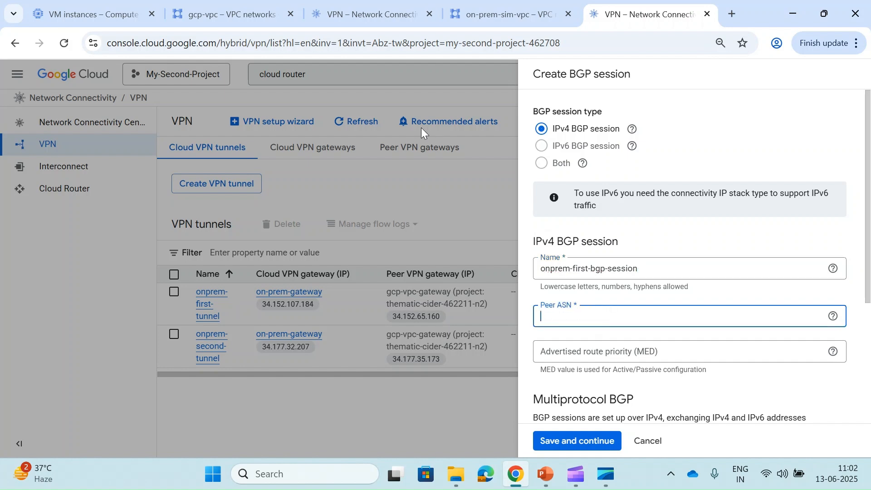
- Look up the gcp-vpc Cloud Router's ASN and enter peer ASN 64512
{"action": "left_click", "coordinate": [335, 22]}
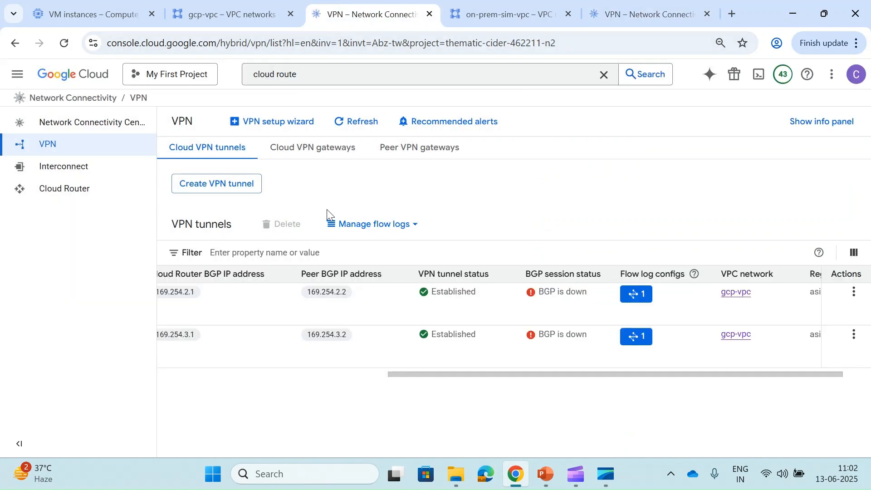
{"action": "scroll", "coordinate": [313, 305], "scroll_direction": "left", "scroll_amount": 5}
{"action": "scroll", "coordinate": [313, 304], "scroll_direction": "right", "scroll_amount": 8}
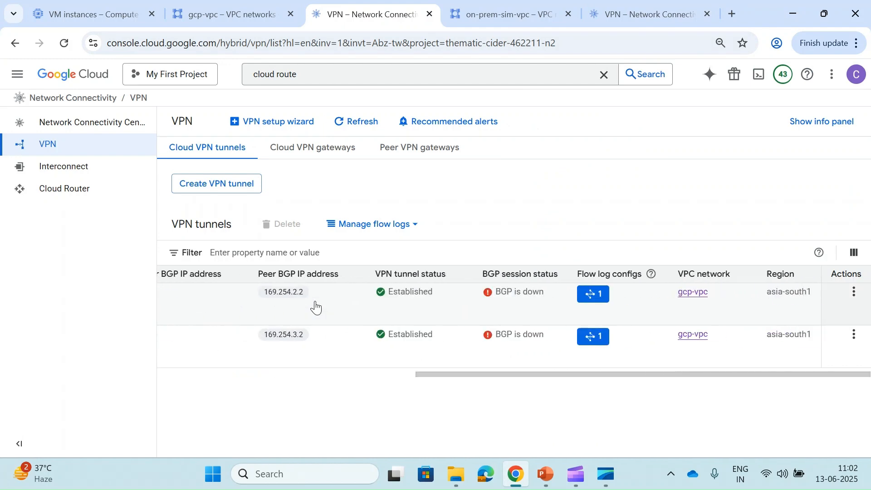
{"action": "scroll", "coordinate": [315, 308], "scroll_direction": "left", "scroll_amount": 8}
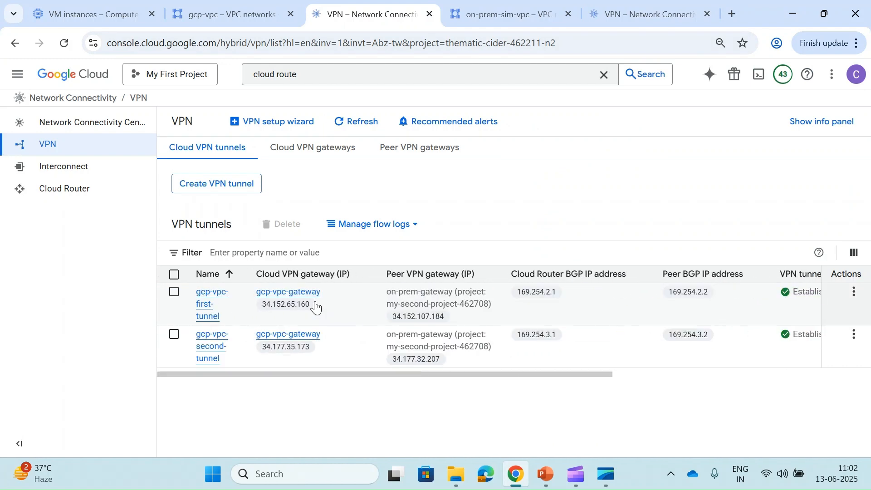
{"action": "left_click", "coordinate": [62, 190]}
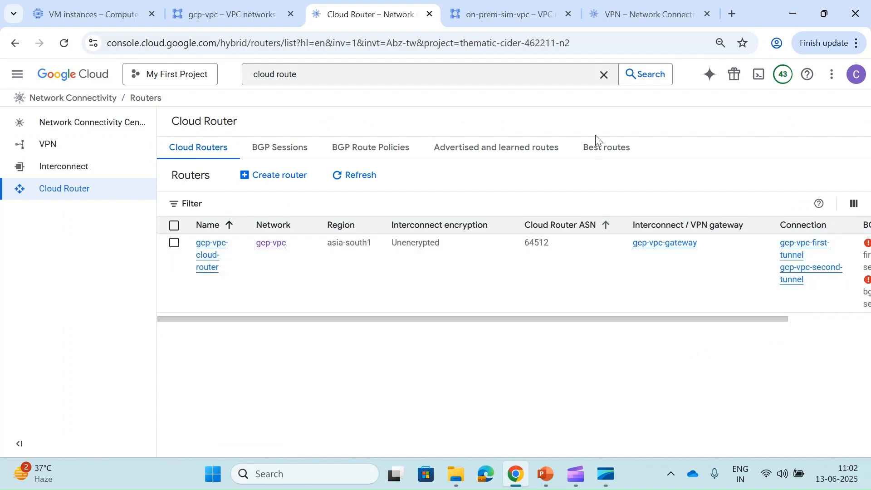
{"action": "left_click", "coordinate": [650, 9]}
{"action": "left_click", "coordinate": [587, 317]}
{"action": "type", "text": "64512"}
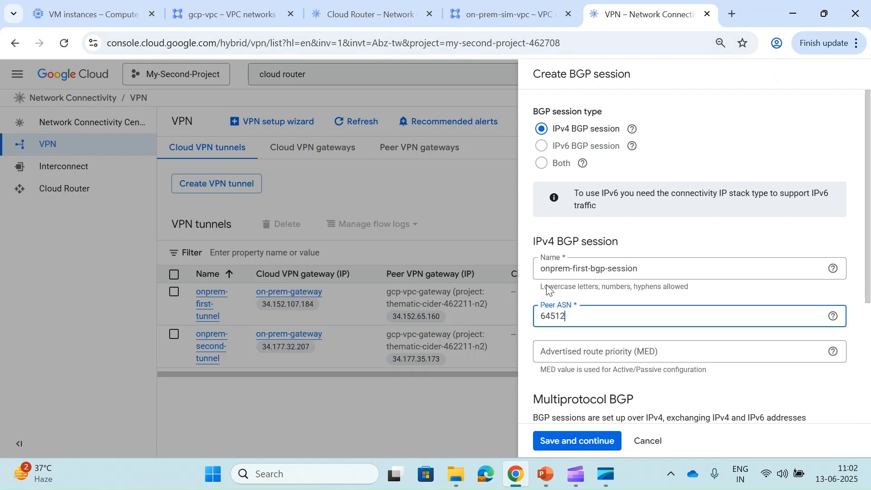
{"action": "left_click", "coordinate": [371, 14]}
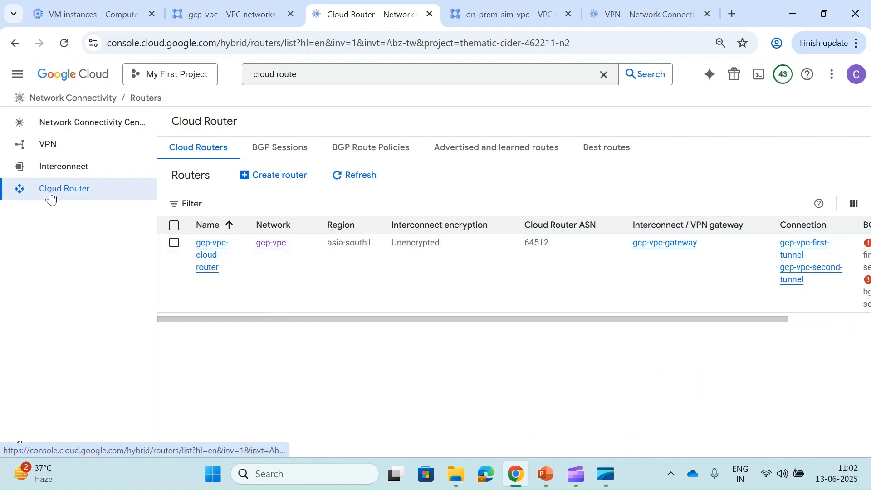
{"action": "left_click", "coordinate": [70, 145]}
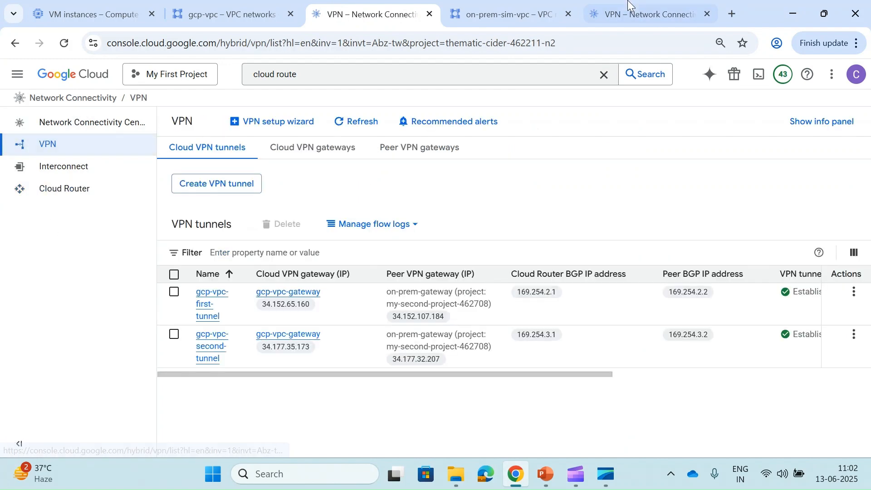
{"action": "left_click", "coordinate": [622, 4]}
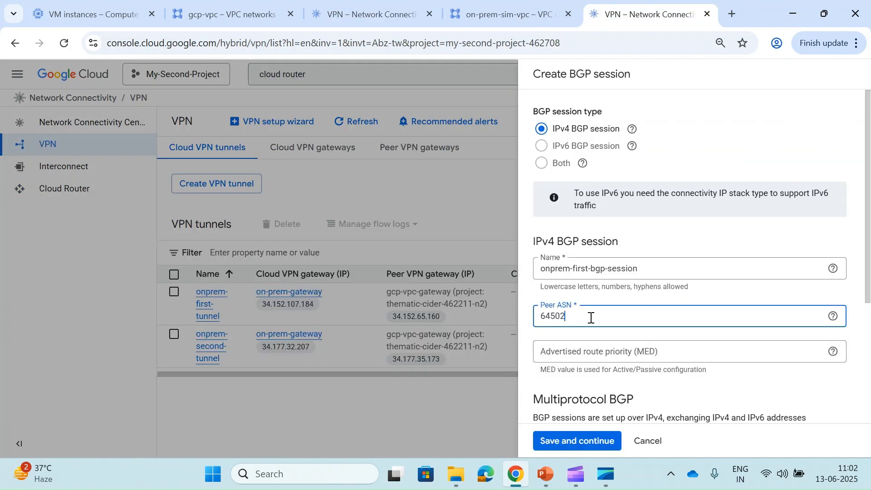
{"action": "key", "text": "ctrl+a"}
{"action": "type", "text": "6"}
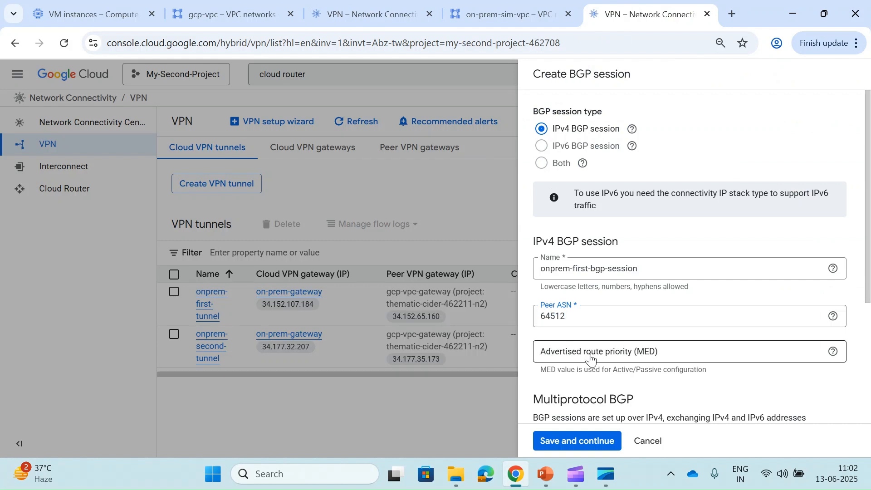
- Set MED 100 and choose manual BGP address allocation
{"action": "left_click", "coordinate": [591, 353]}
{"action": "type", "text": "100"}
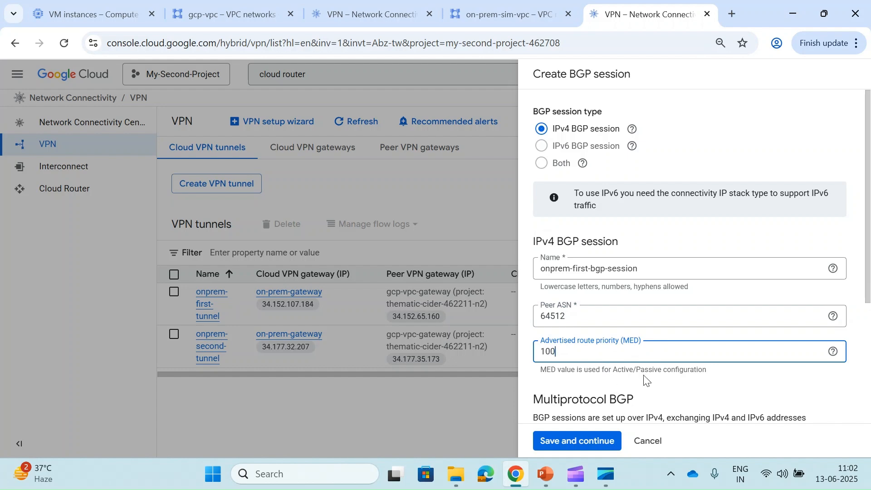
{"action": "scroll", "coordinate": [645, 381], "scroll_direction": "down", "scroll_amount": 4}
{"action": "left_click", "coordinate": [570, 395]}
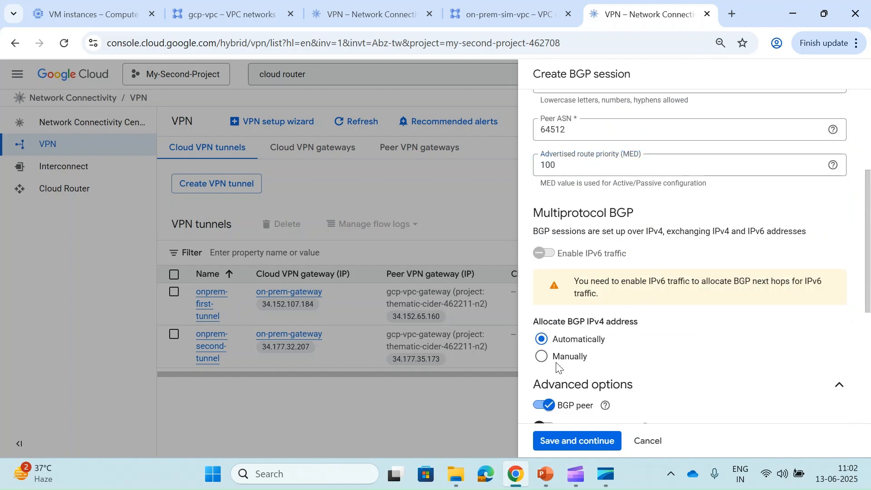
{"action": "left_click", "coordinate": [541, 357]}
{"action": "scroll", "coordinate": [547, 361], "scroll_direction": "down", "scroll_amount": 3}
- Set Cloud Router address 169.254.2.2 and peer 169.254.2.1, then save the session
{"action": "left_click", "coordinate": [614, 232]}
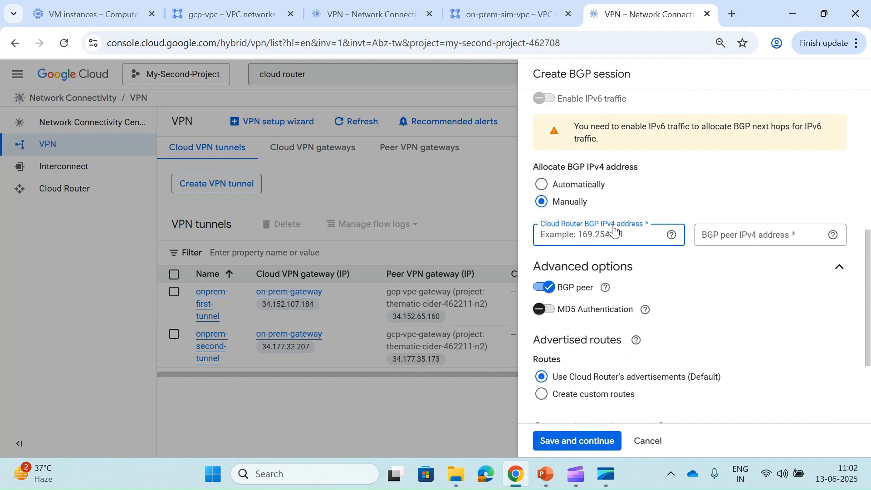
{"action": "type", "text": "169.254.2.1"}
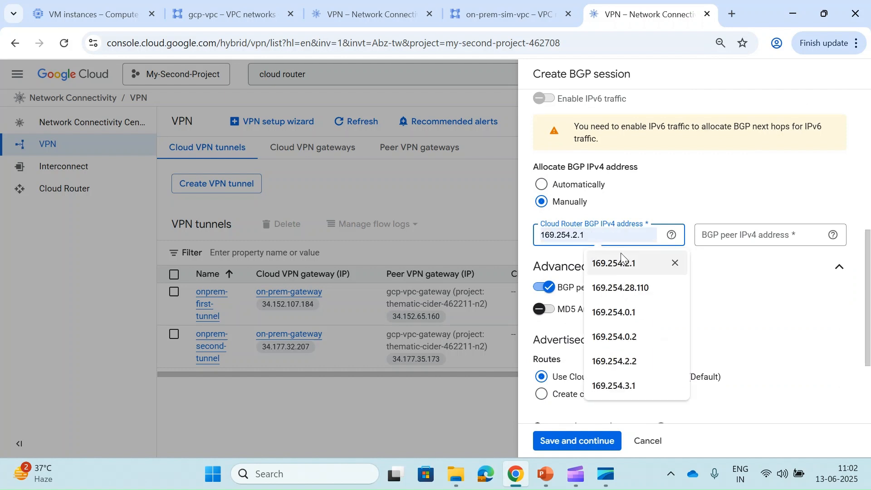
{"action": "left_click", "coordinate": [622, 263]}
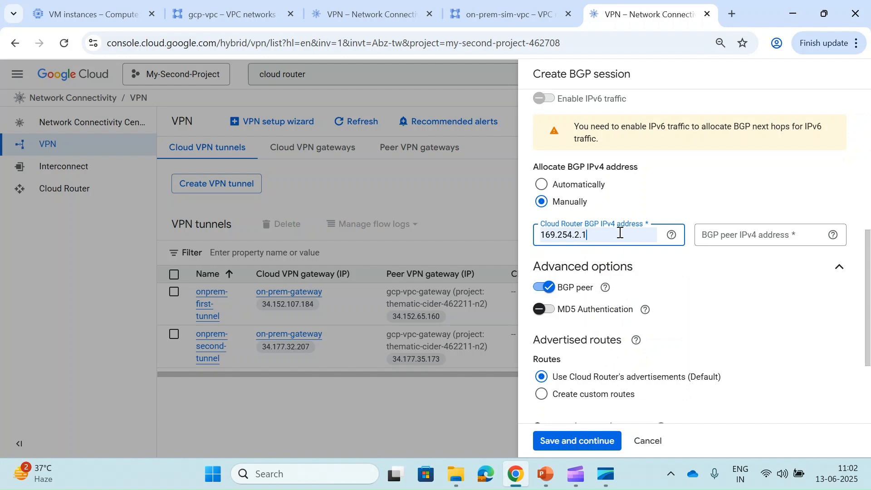
{"action": "key", "text": "BackSpace"}
{"action": "type", "text": "2"}
{"action": "key", "text": "Tab"}
{"action": "key", "text": "Tab"}
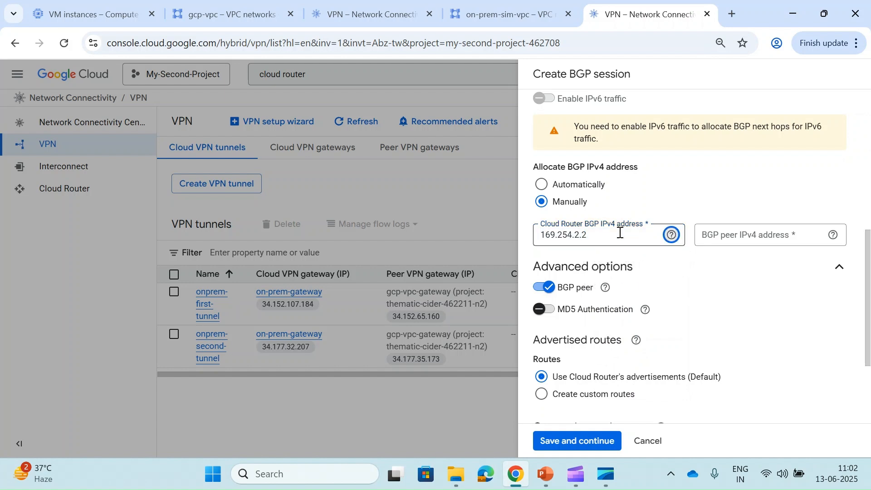
{"action": "type", "text": "1"}
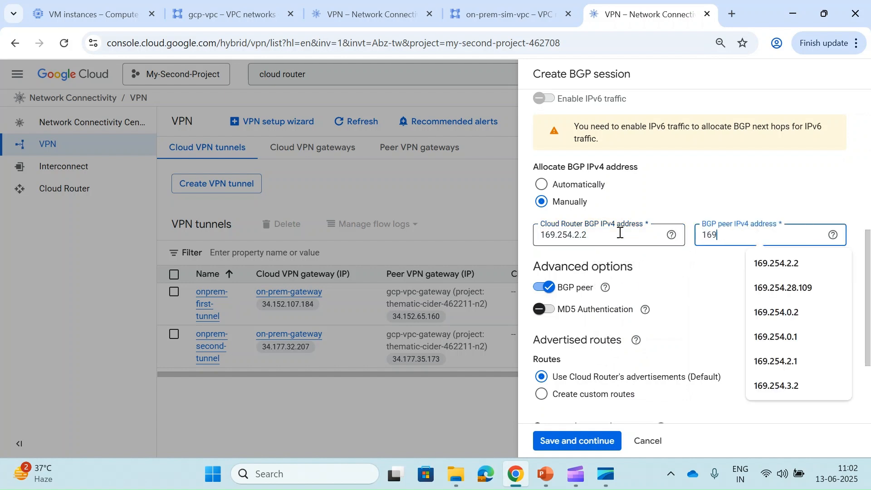
{"action": "type", "text": "69"}
{"action": "left_click", "coordinate": [784, 262]}
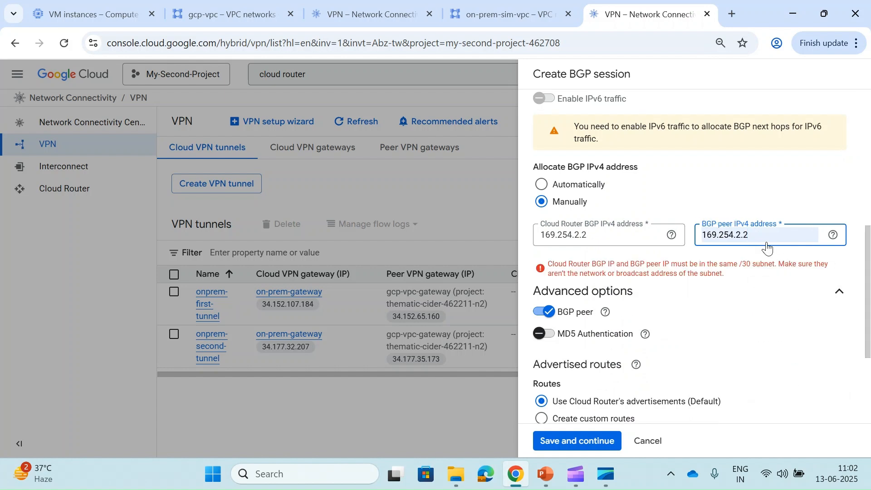
{"action": "key", "text": "BackSpace"}
{"action": "type", "text": "1"}
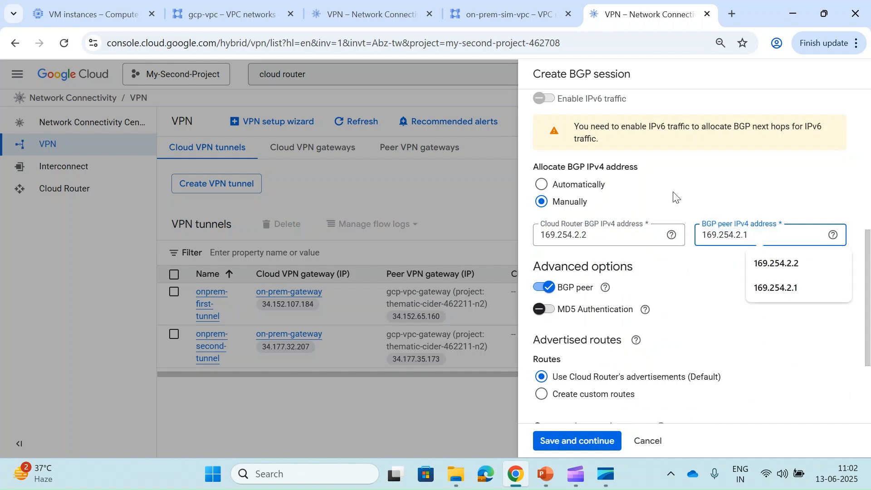
{"action": "left_click", "coordinate": [679, 175]}
{"action": "scroll", "coordinate": [583, 411], "scroll_direction": "down", "scroll_amount": 3}
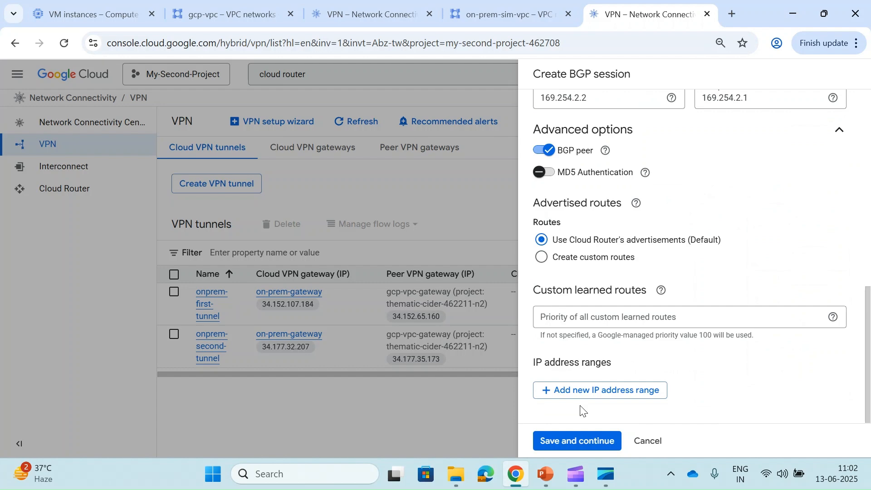
{"action": "left_click", "coordinate": [568, 448]}
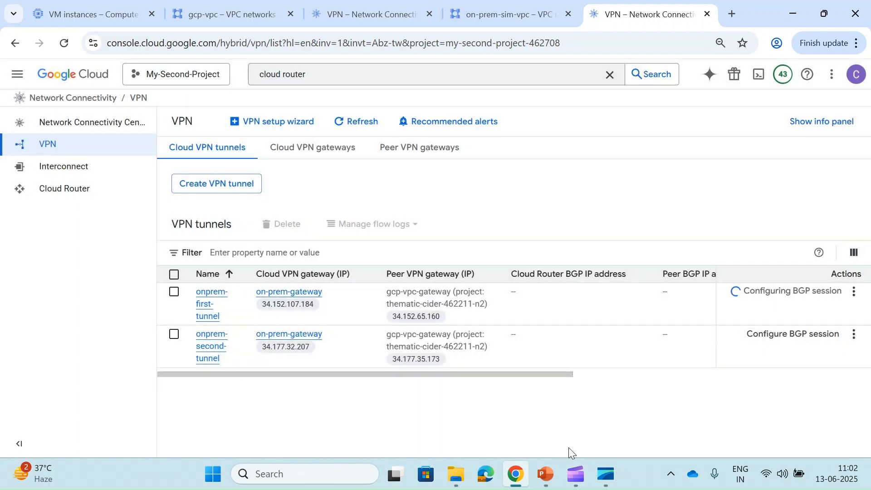
- Refresh the tunnel list to see onprem-first-tunnel's peer 169.254.2.1 (BGP down), then open the second tunnel's BGP form
{"action": "scroll", "coordinate": [606, 338], "scroll_direction": "right", "scroll_amount": 6}
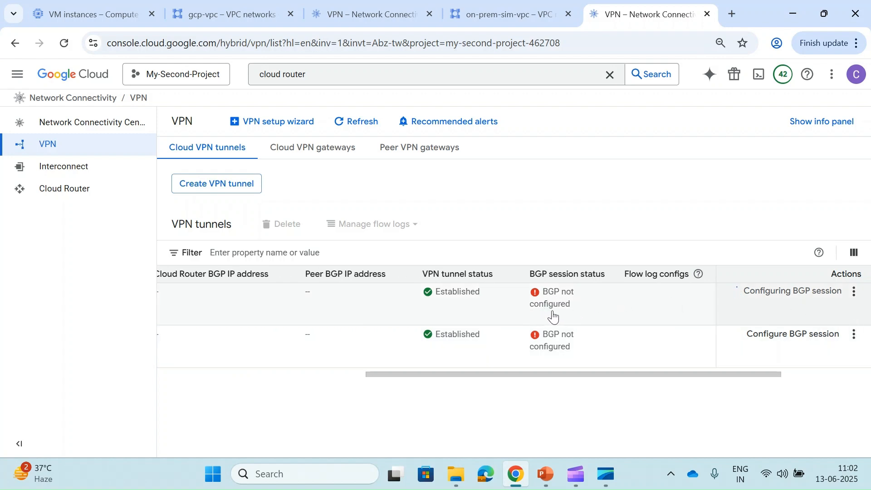
{"action": "scroll", "coordinate": [590, 313], "scroll_direction": "right", "scroll_amount": 3}
{"action": "scroll", "coordinate": [590, 314], "scroll_direction": "left", "scroll_amount": 1}
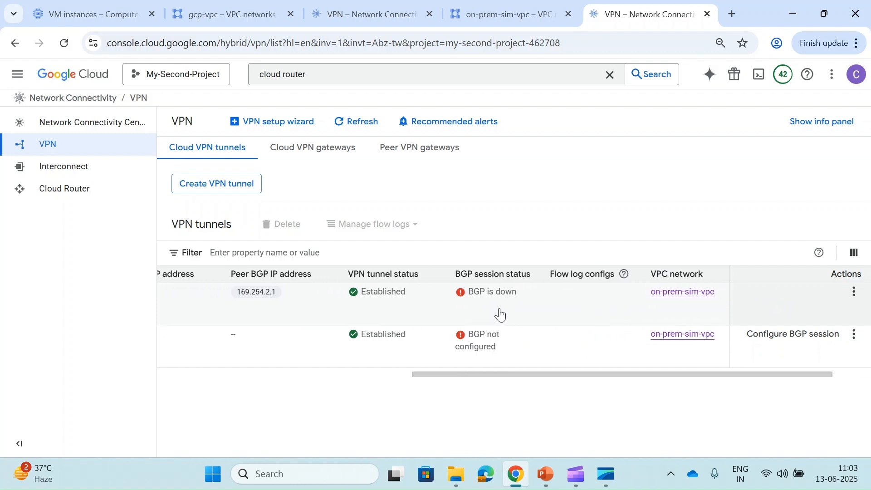
{"action": "left_click", "coordinate": [344, 130]}
{"action": "left_click", "coordinate": [344, 120]}
{"action": "left_click", "coordinate": [345, 119]}
{"action": "left_click", "coordinate": [523, 437]}
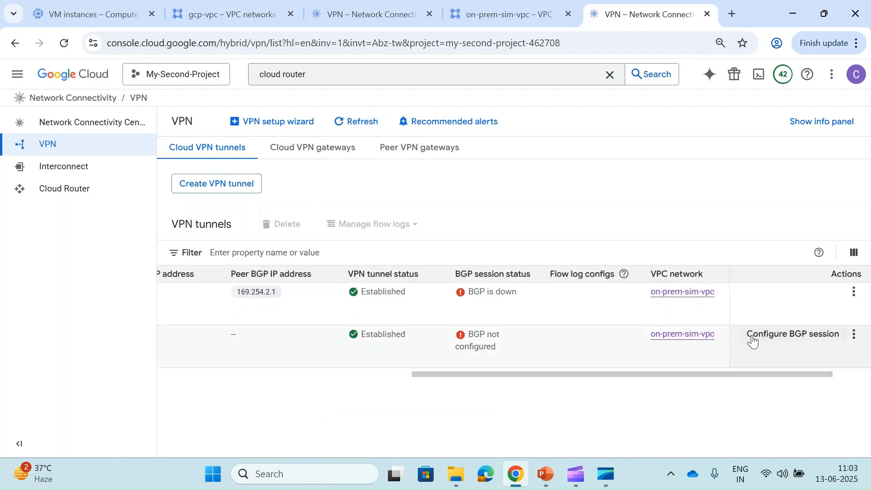
{"action": "scroll", "coordinate": [416, 363], "scroll_direction": "left", "scroll_amount": 5}
{"action": "scroll", "coordinate": [416, 364], "scroll_direction": "right", "scroll_amount": 5}
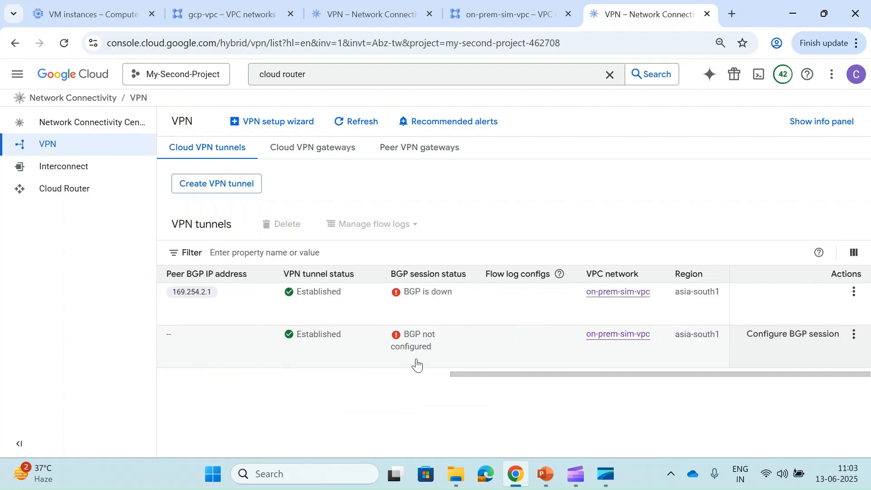
{"action": "left_click", "coordinate": [809, 337]}
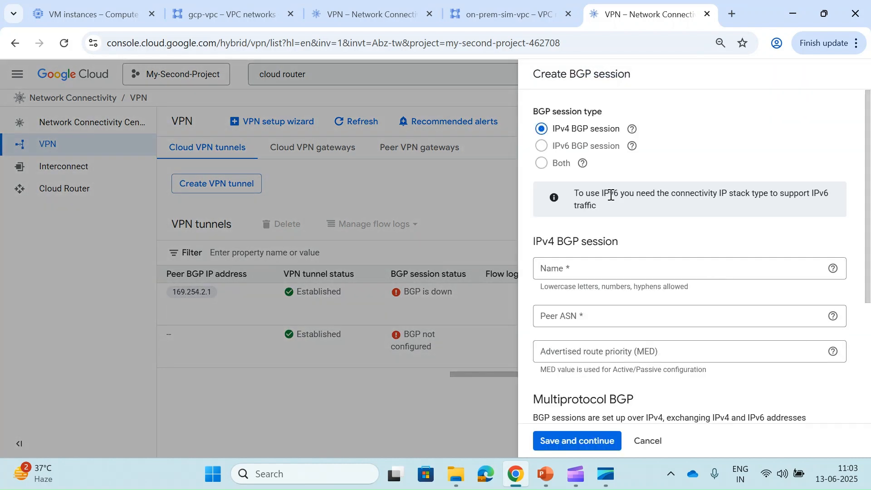
- Name the session onprem-bgp-second-session with peer ASN 64512 and MED 100
{"action": "left_click", "coordinate": [625, 267]}
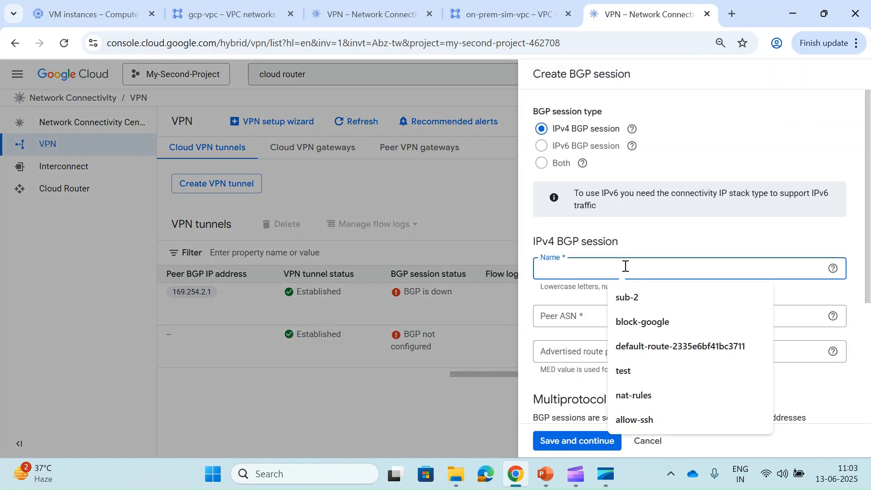
{"action": "type", "text": "on-"}
{"action": "key", "text": "BackSpace"}
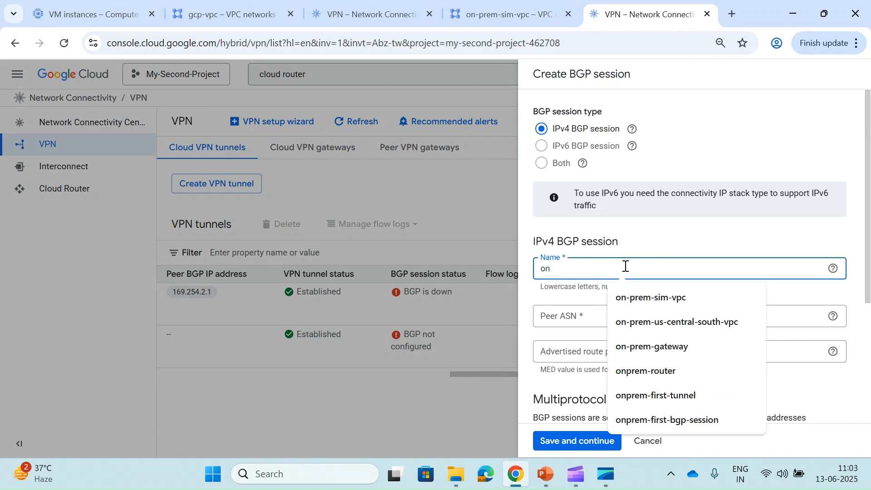
{"action": "type", "text": "prem-bgp-second"}
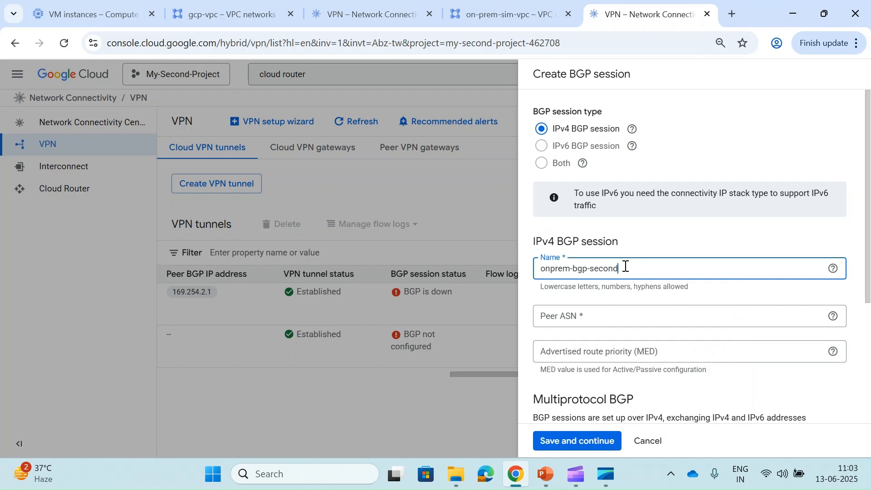
{"action": "key", "text": "Tab"}
{"action": "type", "text": "64512"}
{"action": "key", "text": "Tab"}
{"action": "key", "text": "Tab"}
- Assign BGP addresses manually, router 169.254.3.2 and peer 169.254.3.1, and save the session
{"action": "scroll", "coordinate": [608, 268], "scroll_direction": "down", "scroll_amount": 4}
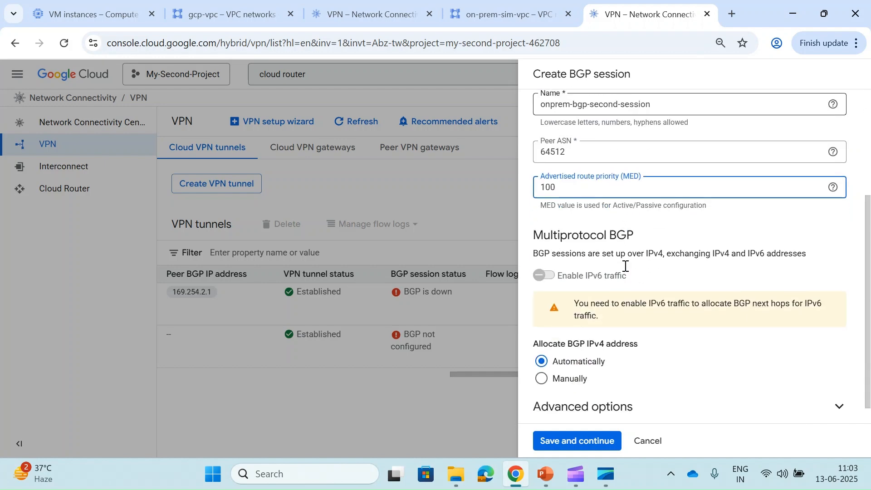
{"action": "left_click", "coordinate": [558, 364]}
{"action": "left_click", "coordinate": [581, 352]}
{"action": "type", "text": "16"}
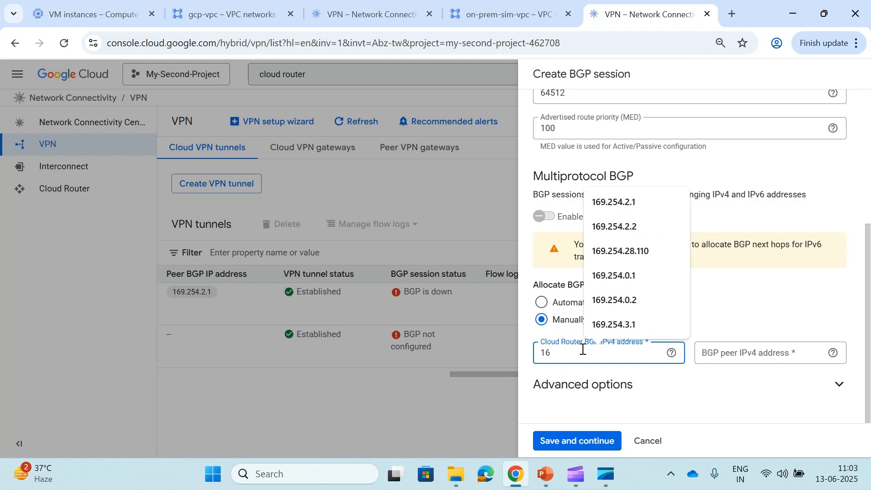
{"action": "type", "text": "9.254.3.1"}
{"action": "key", "text": "Tab"}
{"action": "type", "text": "169.254.3.1"}
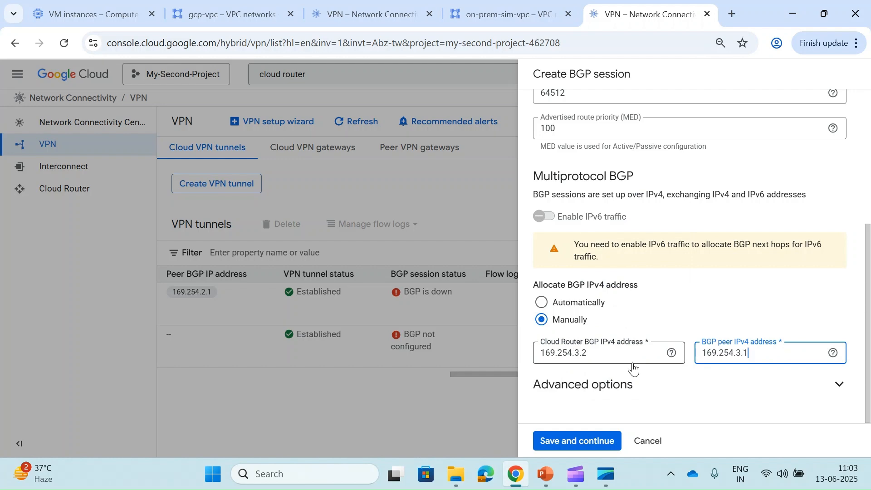
{"action": "left_click", "coordinate": [568, 441]}
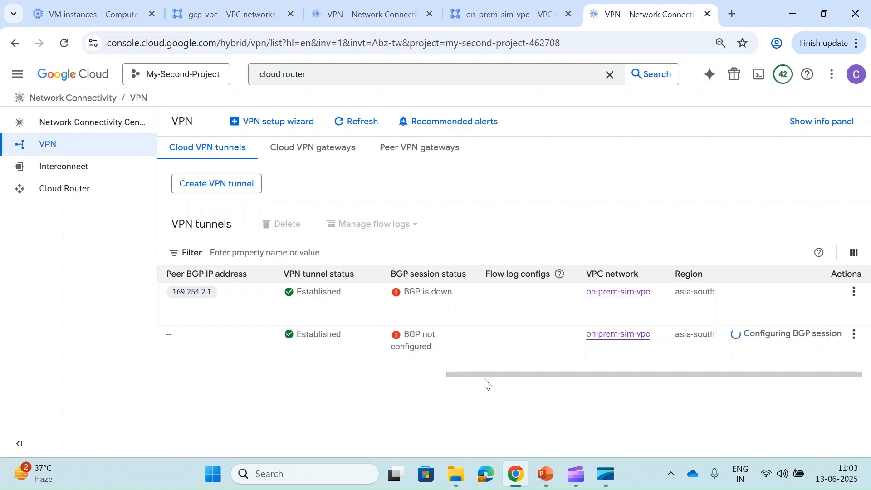
- Refresh the VPN tunnel lists in both the gcp-vpc project and My-Second-Project
{"action": "mouse_move", "coordinate": [451, 379]}
{"action": "left_mouse_down"}
{"action": "mouse_move", "coordinate": [163, 377]}
{"action": "mouse_move", "coordinate": [459, 376]}
{"action": "left_mouse_up"}
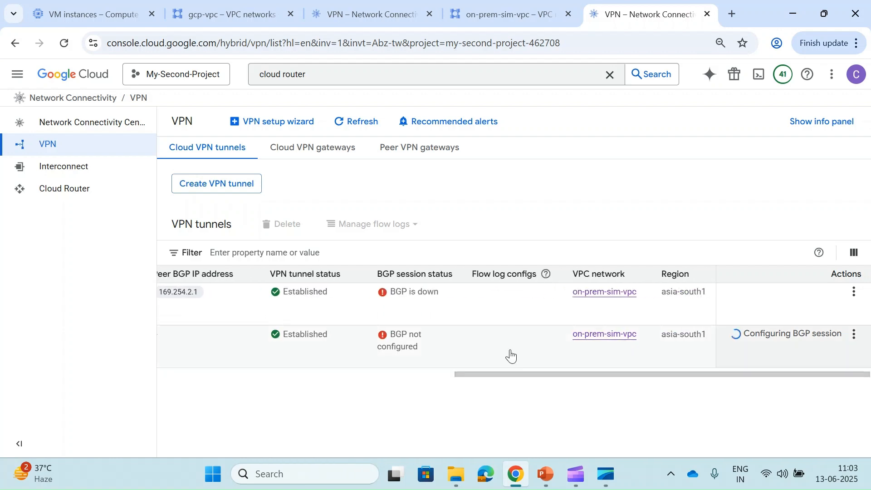
{"action": "left_click", "coordinate": [350, 19]}
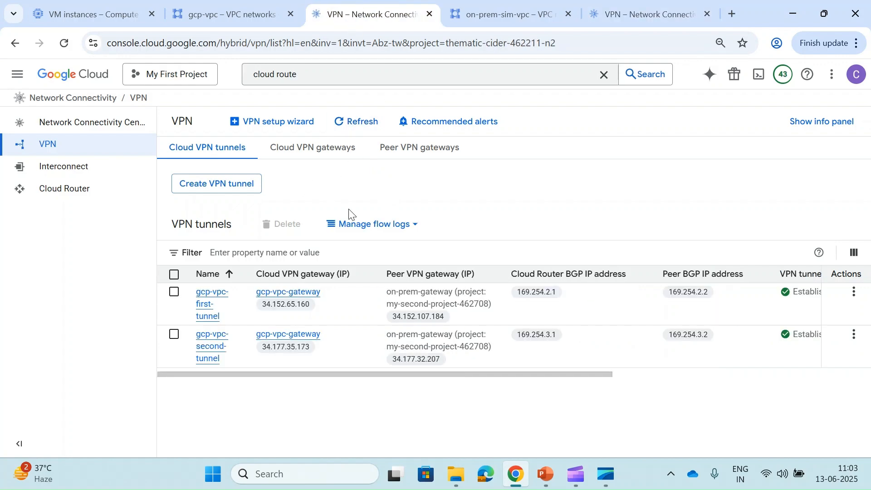
{"action": "scroll", "coordinate": [568, 317], "scroll_direction": "right", "scroll_amount": 5}
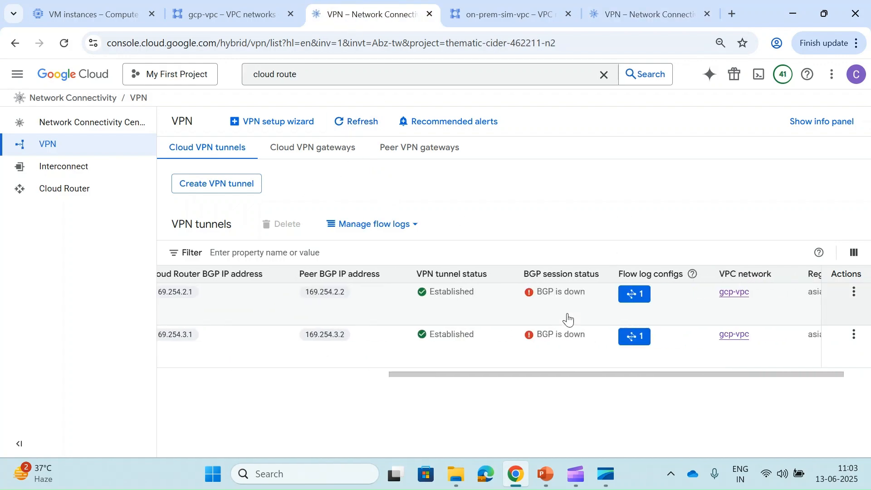
{"action": "left_click", "coordinate": [353, 122]}
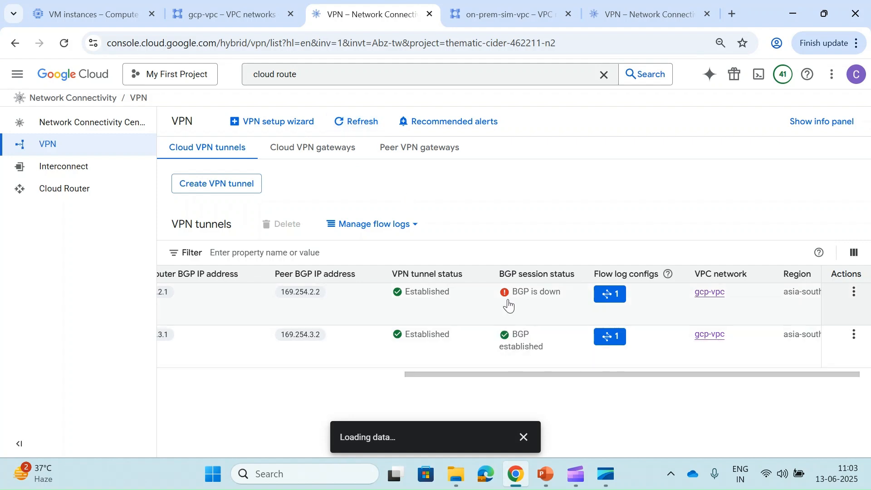
{"action": "left_click", "coordinate": [355, 129]}
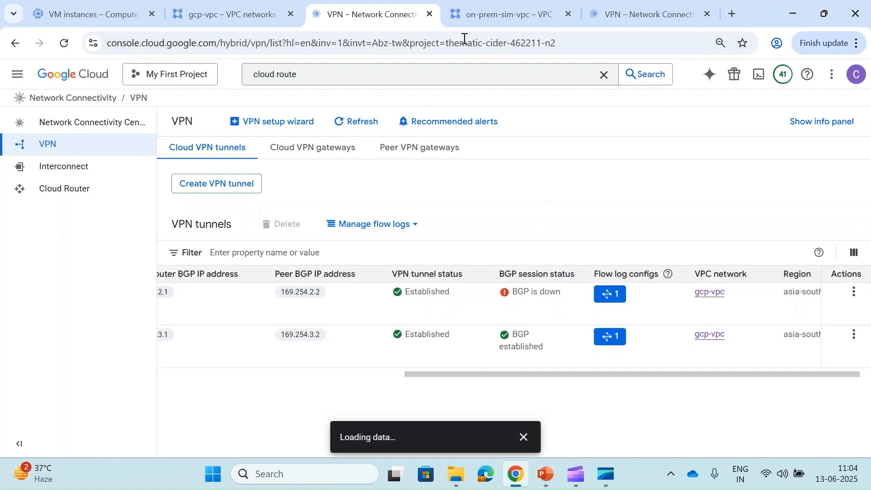
{"action": "left_click", "coordinate": [612, 18]}
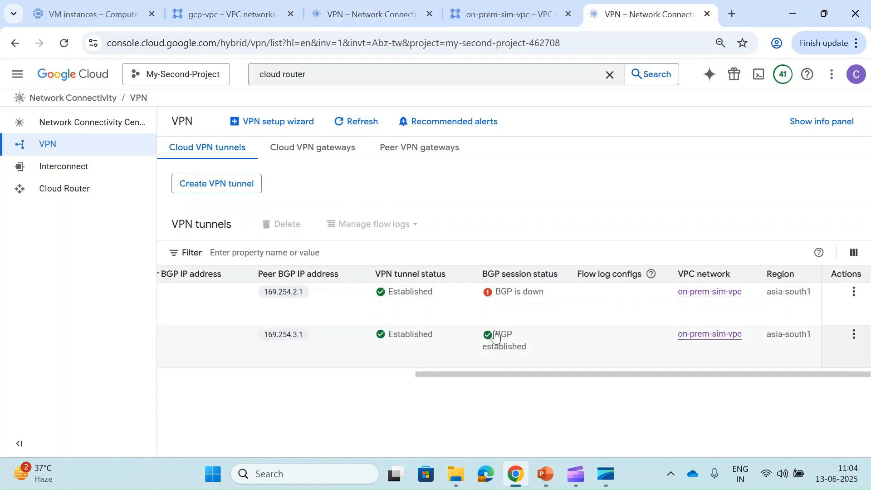
{"action": "left_click", "coordinate": [360, 122]}
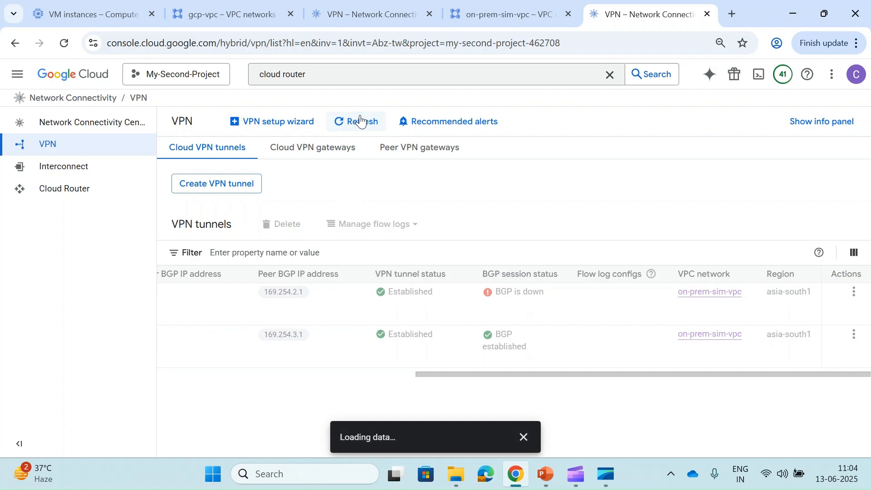
{"action": "scroll", "coordinate": [366, 359], "scroll_direction": "left", "scroll_amount": 10}
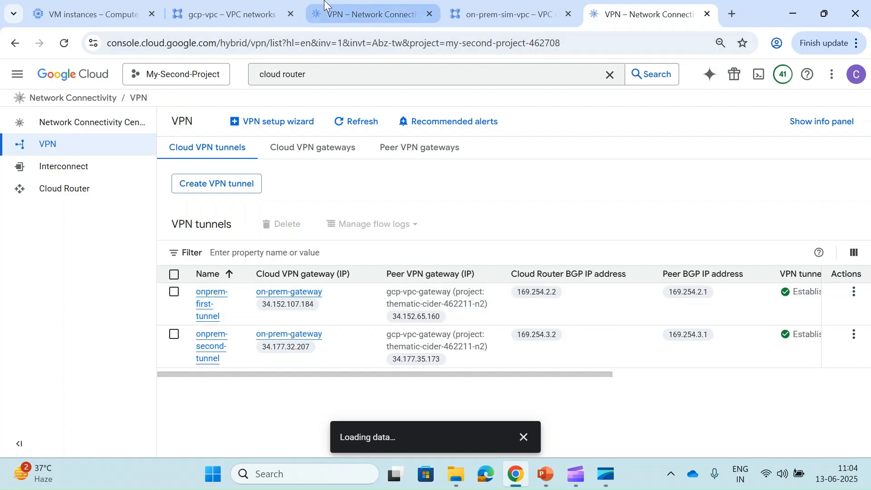
- Refresh both tunnel lists again, finding the first tunnel still down, and open onprem-first-tunnel
{"action": "left_click", "coordinate": [365, 14]}
{"action": "scroll", "coordinate": [380, 336], "scroll_direction": "left", "scroll_amount": 6}
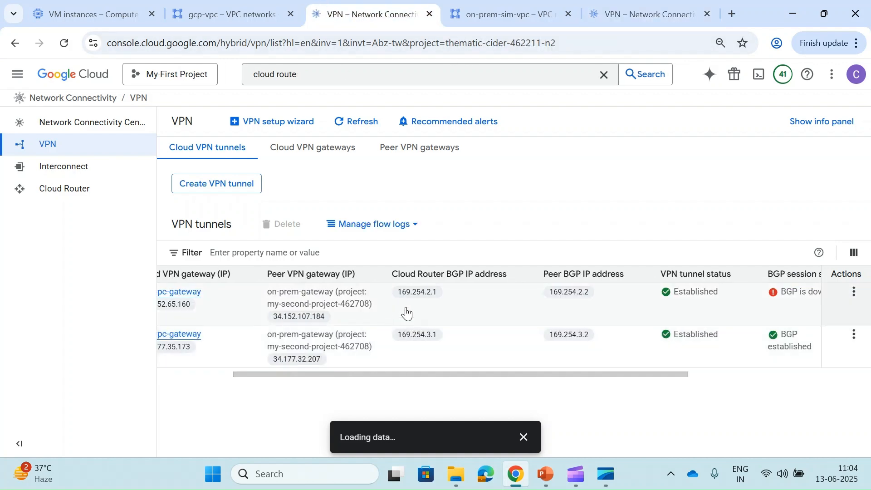
{"action": "scroll", "coordinate": [579, 307], "scroll_direction": "right", "scroll_amount": 6}
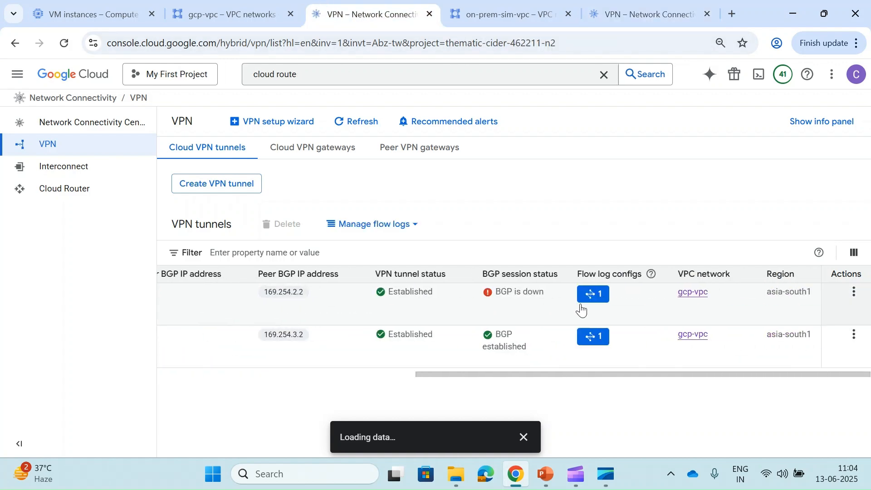
{"action": "left_click", "coordinate": [357, 123]}
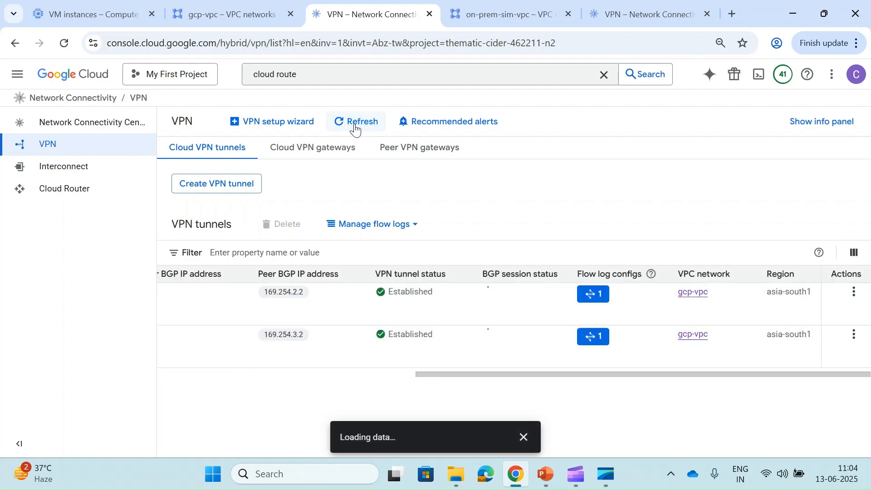
{"action": "left_click", "coordinate": [621, 23]}
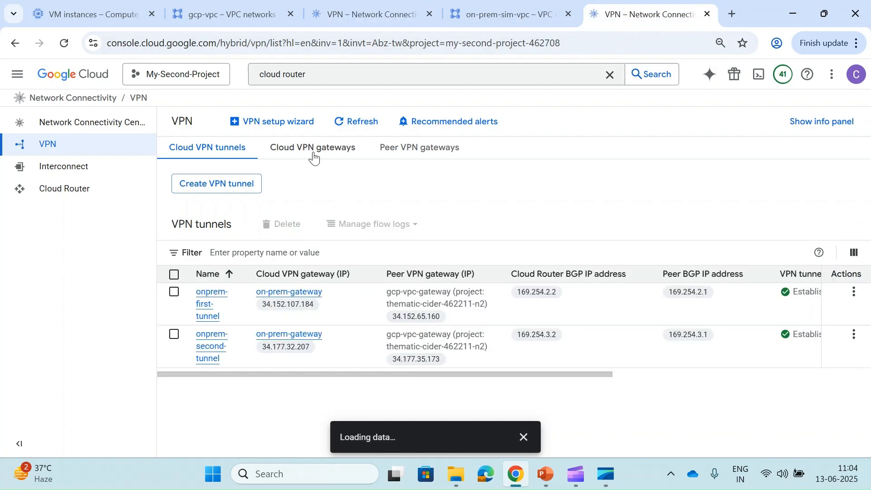
{"action": "scroll", "coordinate": [549, 356], "scroll_direction": "right", "scroll_amount": 6}
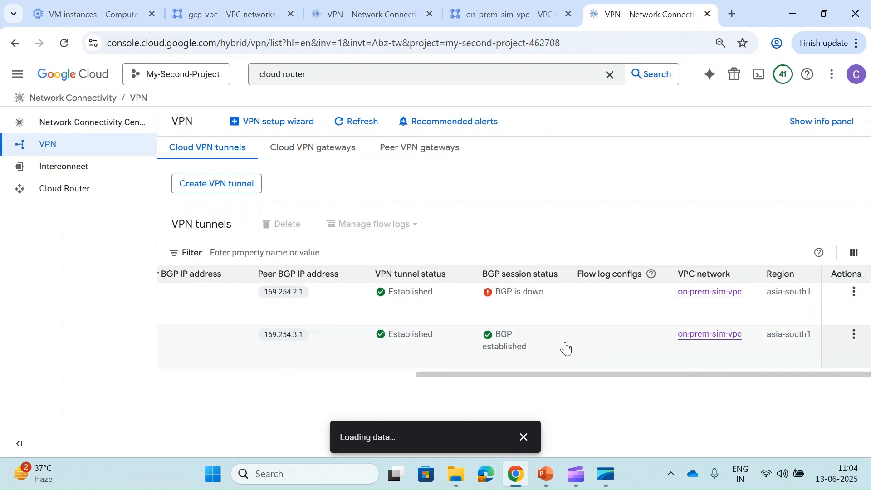
{"action": "left_click", "coordinate": [345, 123]}
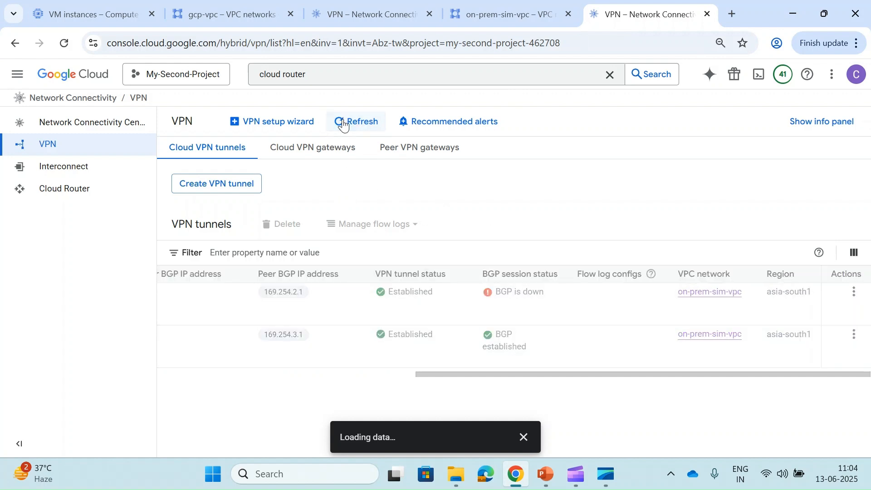
{"action": "left_click", "coordinate": [523, 437]}
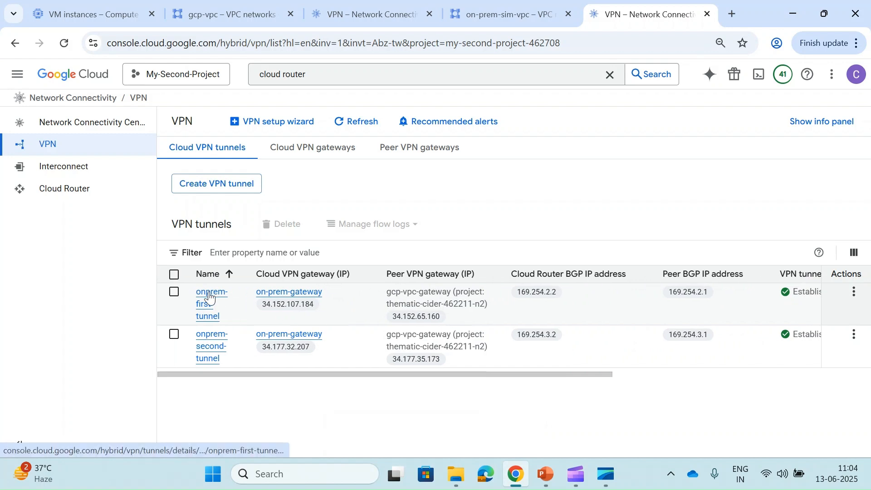
{"action": "left_click", "coordinate": [208, 298]}
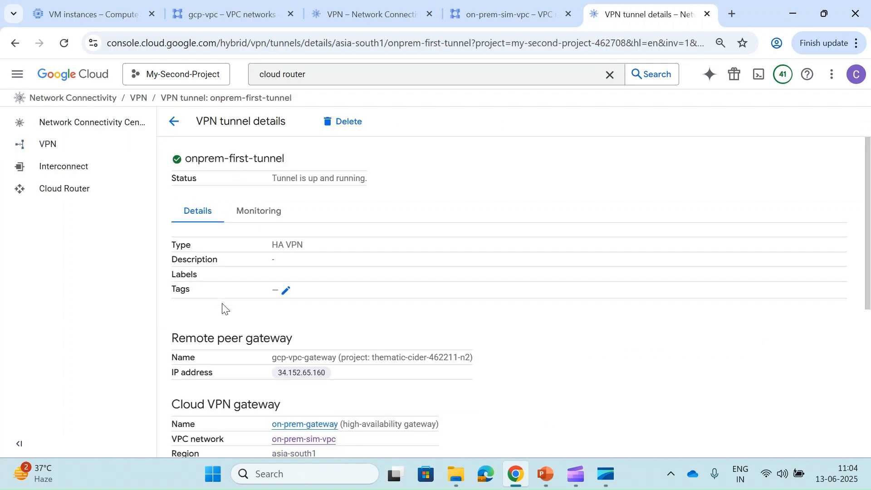
- Review onprem-first-tunnel's BGP session details, then go back to the gcp-vpc tunnel list
{"action": "scroll", "coordinate": [223, 309], "scroll_direction": "down", "scroll_amount": 5}
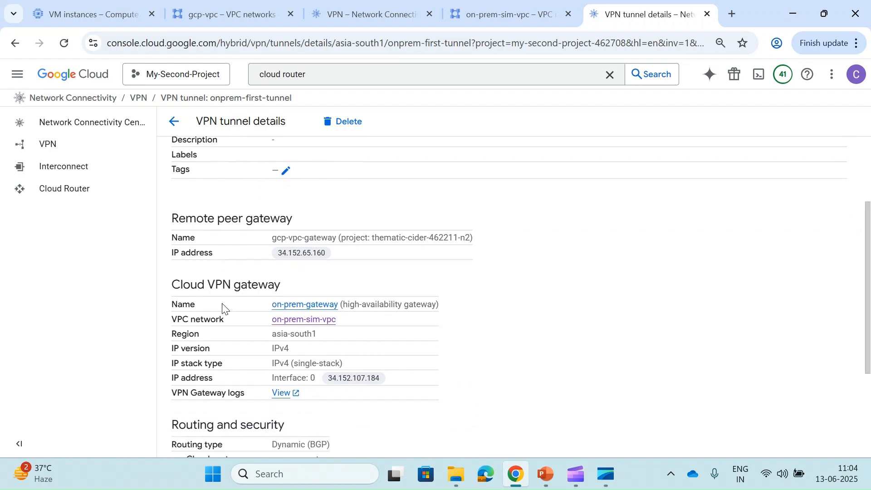
{"action": "scroll", "coordinate": [222, 309], "scroll_direction": "down", "scroll_amount": 1}
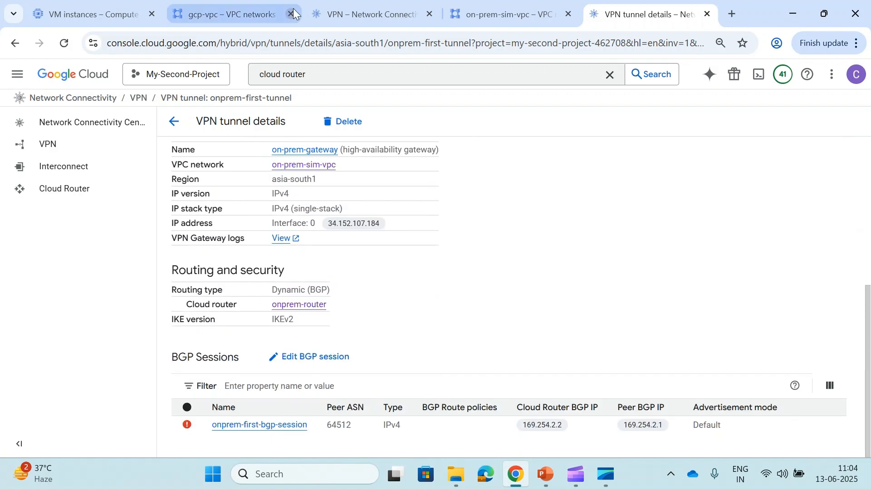
{"action": "left_click", "coordinate": [357, 4]}
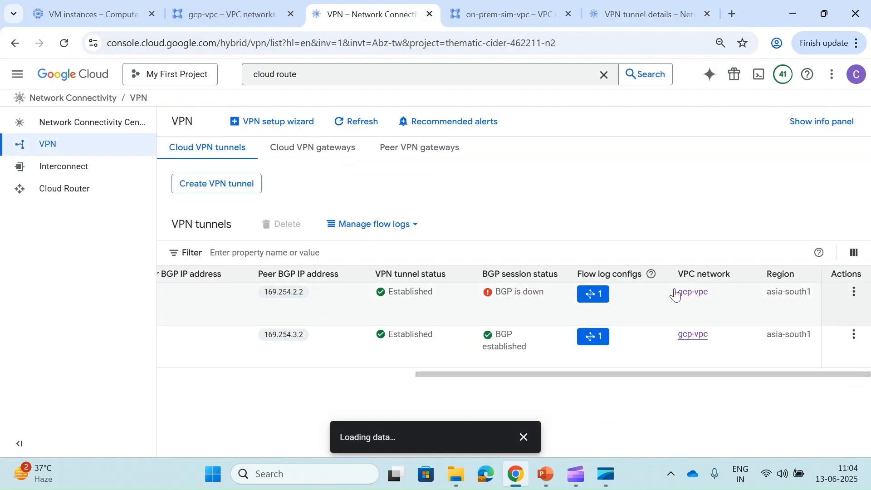
- Open gcp-vpc-first-tunnel's BGP session and compare its peer ASN 64494 with the on-prem session
{"action": "scroll", "coordinate": [350, 334], "scroll_direction": "left", "scroll_amount": 10}
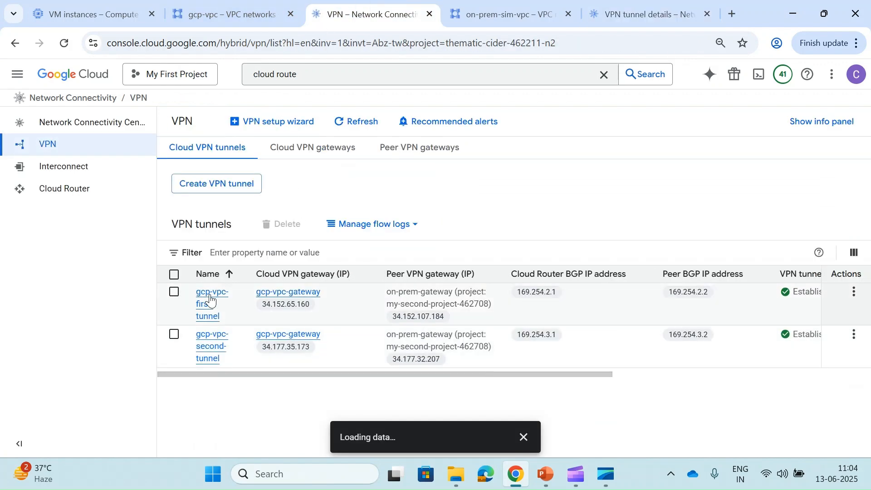
{"action": "left_click", "coordinate": [210, 301]}
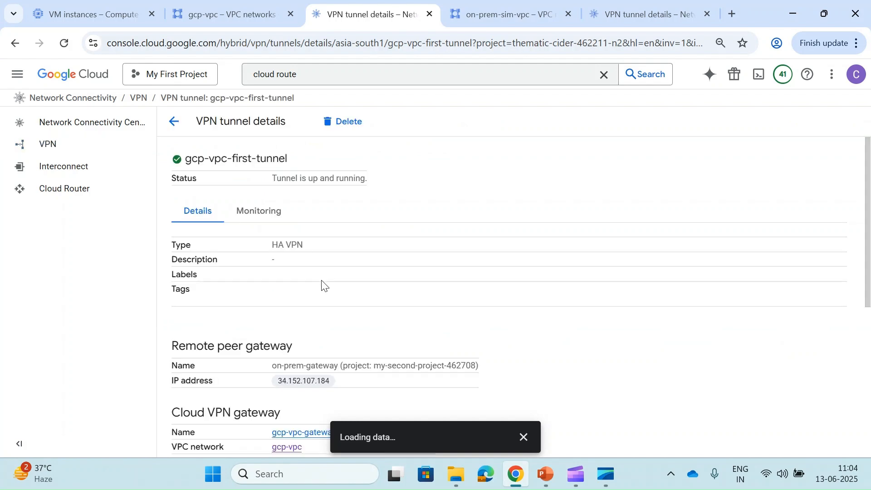
{"action": "scroll", "coordinate": [322, 285], "scroll_direction": "down", "scroll_amount": 5}
{"action": "scroll", "coordinate": [323, 281], "scroll_direction": "down", "scroll_amount": 1}
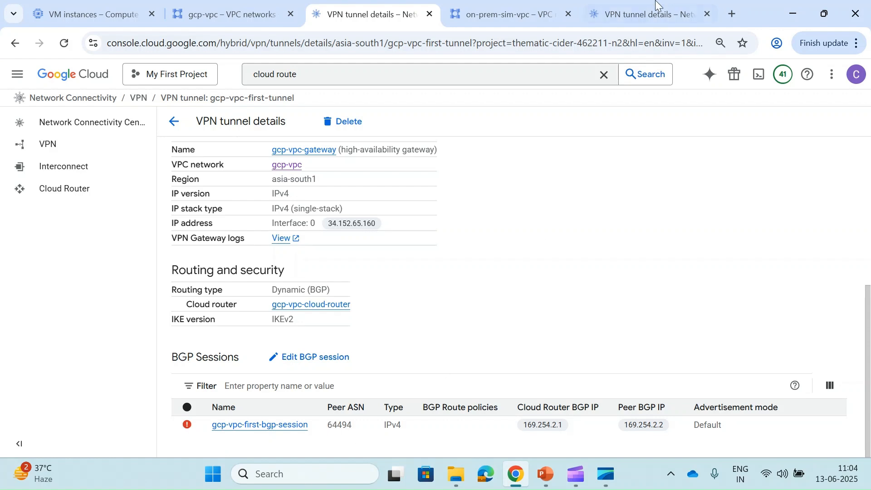
{"action": "left_click", "coordinate": [641, 13]}
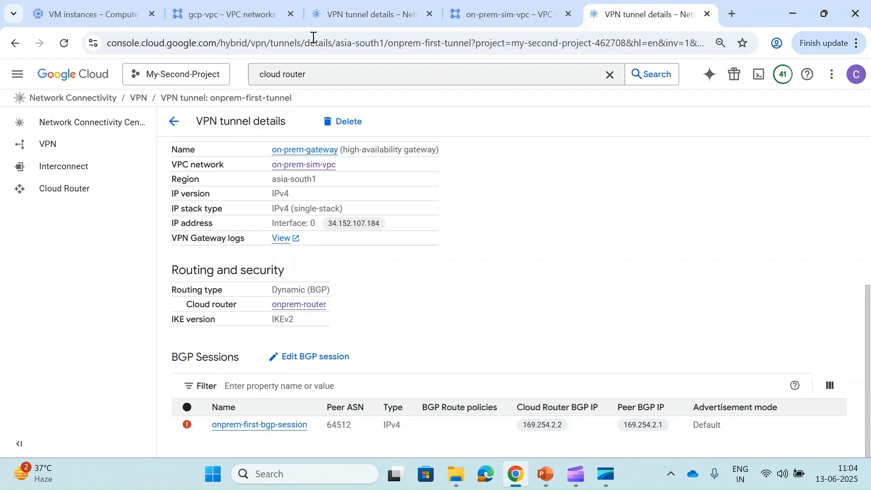
{"action": "left_click", "coordinate": [354, 14]}
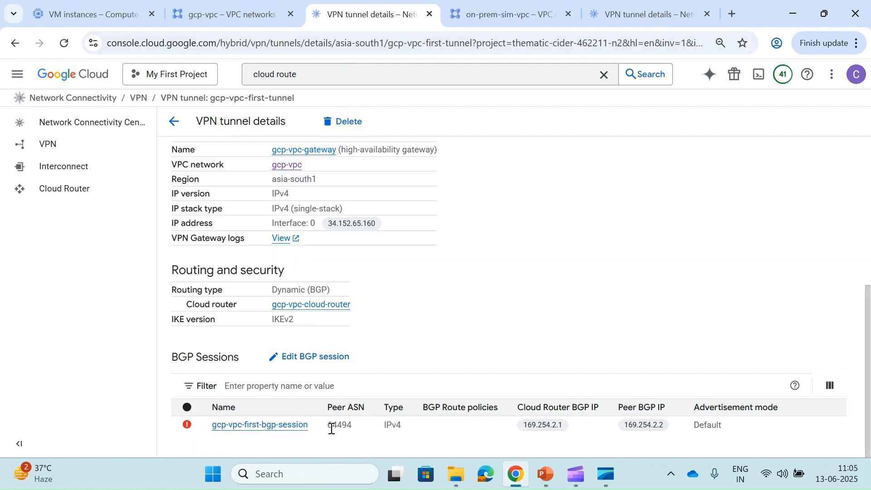
- Change gcp-vpc-first-bgp-session's peer ASN from 64494 to 64513 and save it
{"action": "left_click", "coordinate": [314, 357]}
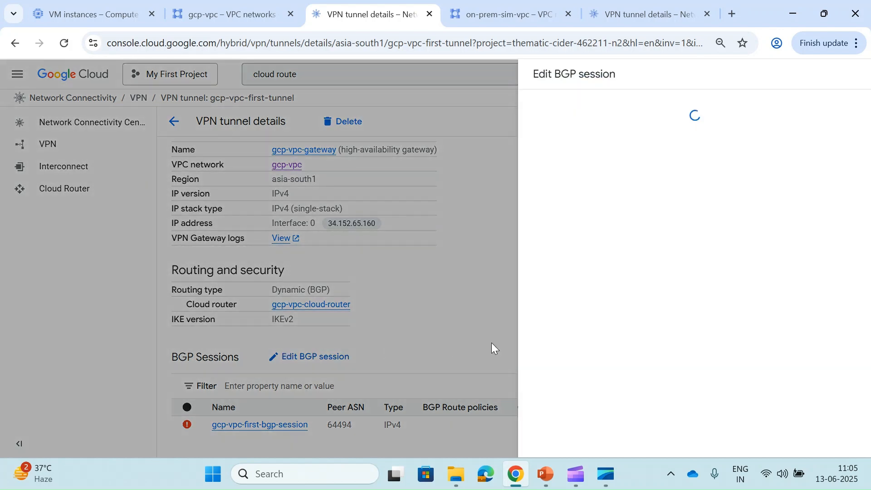
{"action": "scroll", "coordinate": [603, 365], "scroll_direction": "down", "scroll_amount": 1}
{"action": "left_click", "coordinate": [576, 268]}
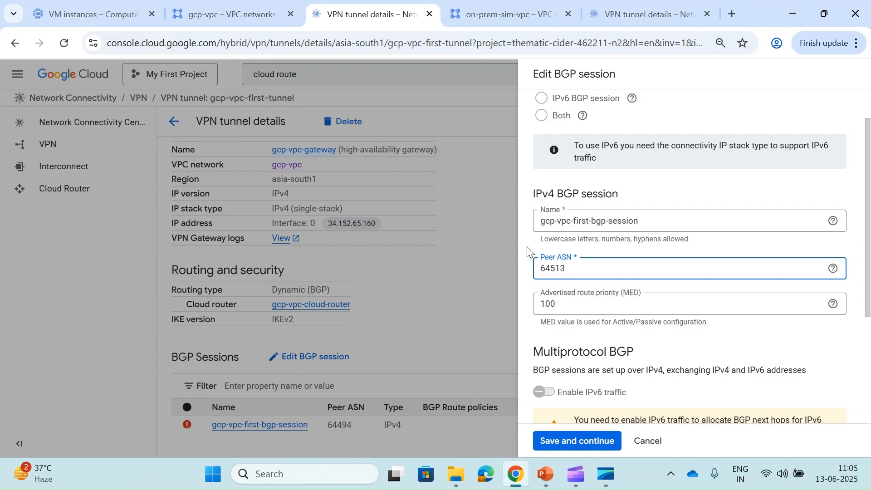
{"action": "left_click", "coordinate": [586, 444]}
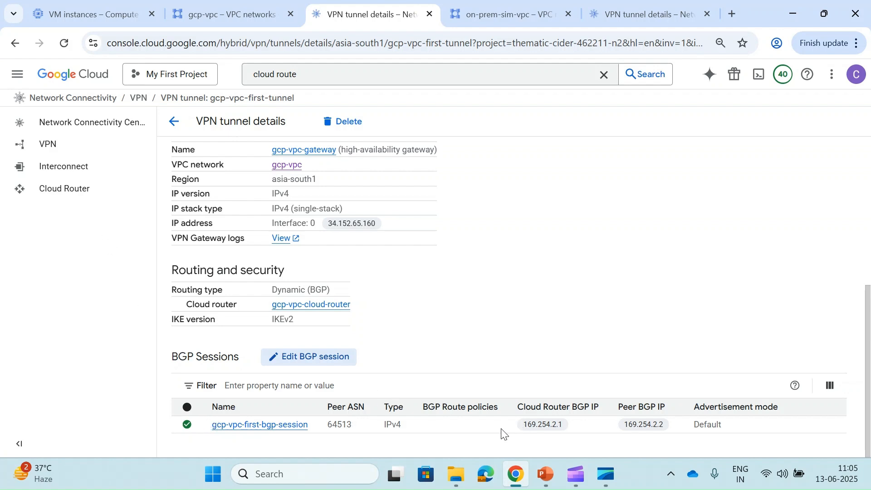
{"action": "left_click", "coordinate": [542, 475]}
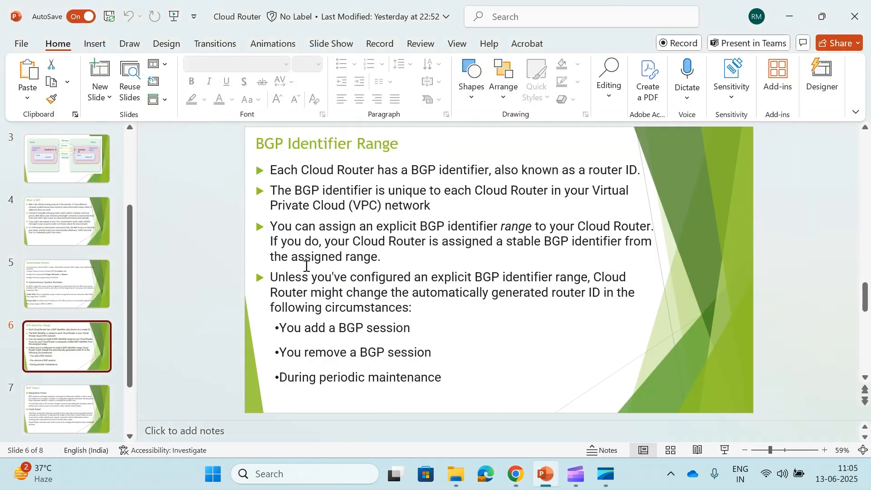
- Review the BGP Timers, Autonomous System and HA VPN diagram slides, then reopen the VPN tunnel list
{"action": "left_click", "coordinate": [54, 424]}
{"action": "scroll", "coordinate": [53, 420], "scroll_direction": "down", "scroll_amount": 2}
{"action": "key", "text": "Up"}
{"action": "key", "text": "Up"}
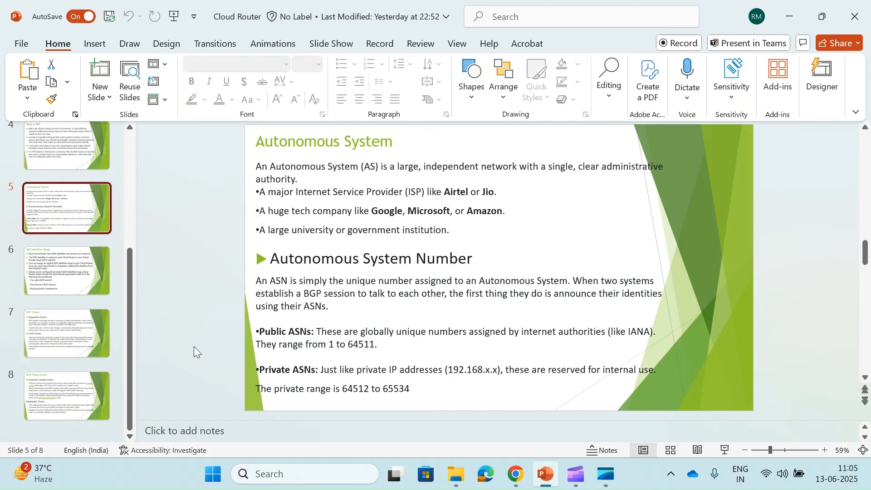
{"action": "key", "text": "Up"}
{"action": "key", "text": "Up"}
{"action": "left_click_drag", "start_coordinate": [193, 347], "coordinate": [356, 297]}
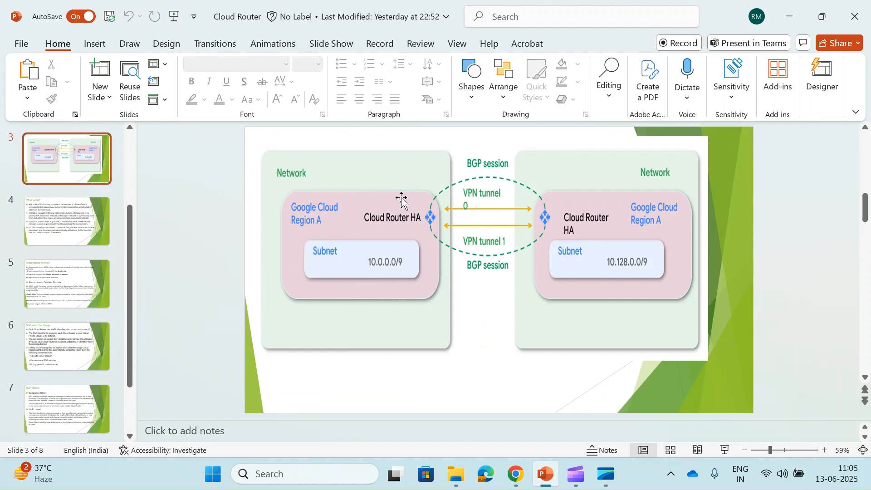
{"action": "key", "text": "alt+Tab"}
{"action": "left_click", "coordinate": [47, 141]}
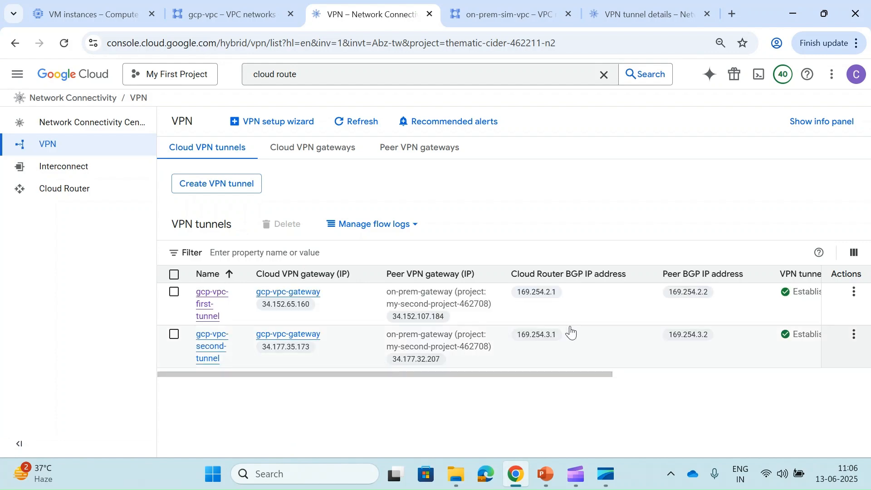
- Verify both gcp-vpc tunnels show BGP established, then open gcp-vpc-cloud-router's details (ASN 64512)
{"action": "scroll", "coordinate": [571, 333], "scroll_direction": "right", "scroll_amount": 5}
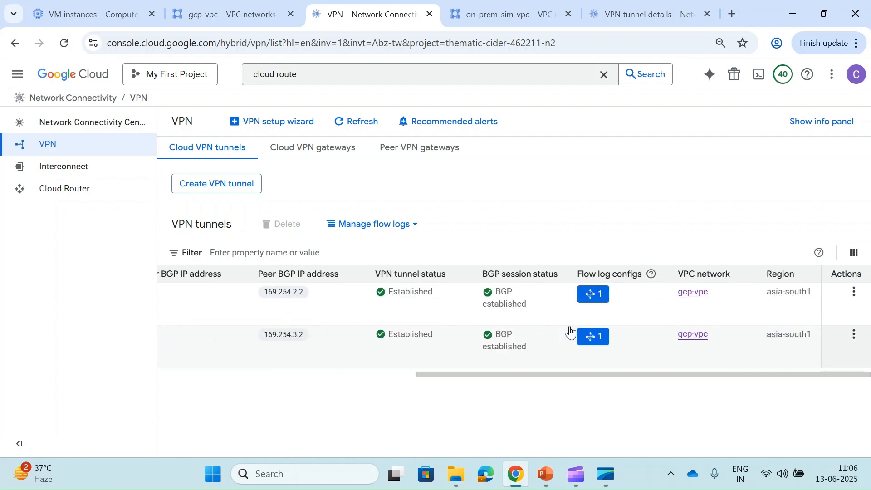
{"action": "scroll", "coordinate": [571, 332], "scroll_direction": "left", "scroll_amount": 5}
{"action": "scroll", "coordinate": [571, 333], "scroll_direction": "right", "scroll_amount": 5}
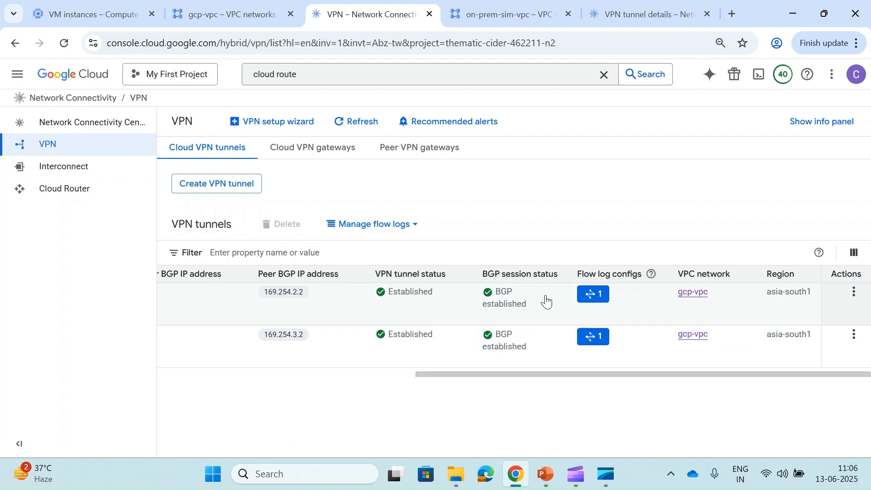
{"action": "scroll", "coordinate": [547, 302], "scroll_direction": "left", "scroll_amount": 5}
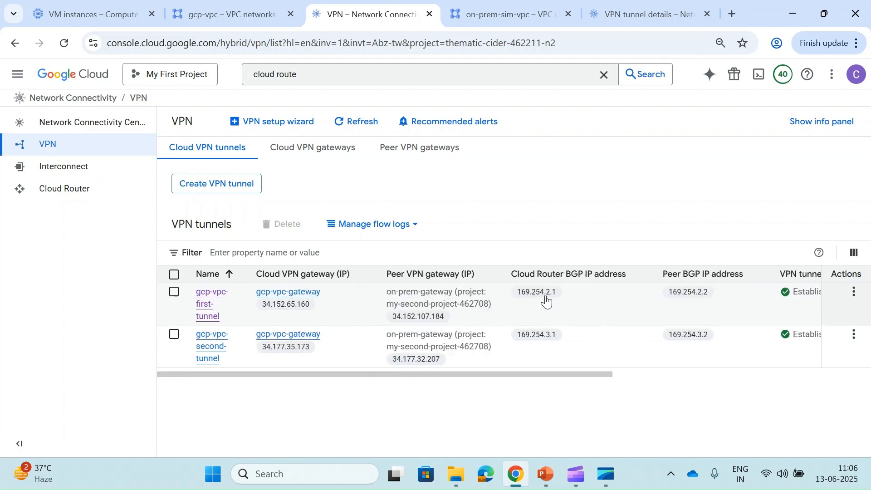
{"action": "left_click", "coordinate": [54, 191]}
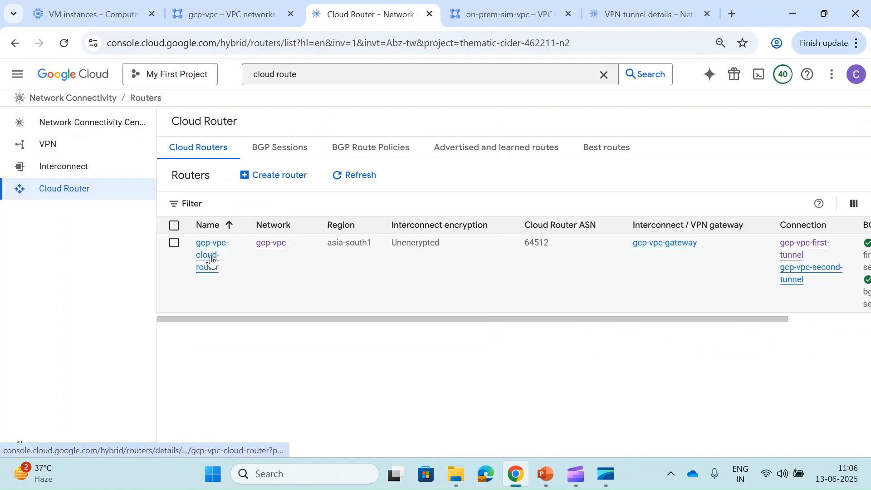
{"action": "left_click", "coordinate": [211, 260]}
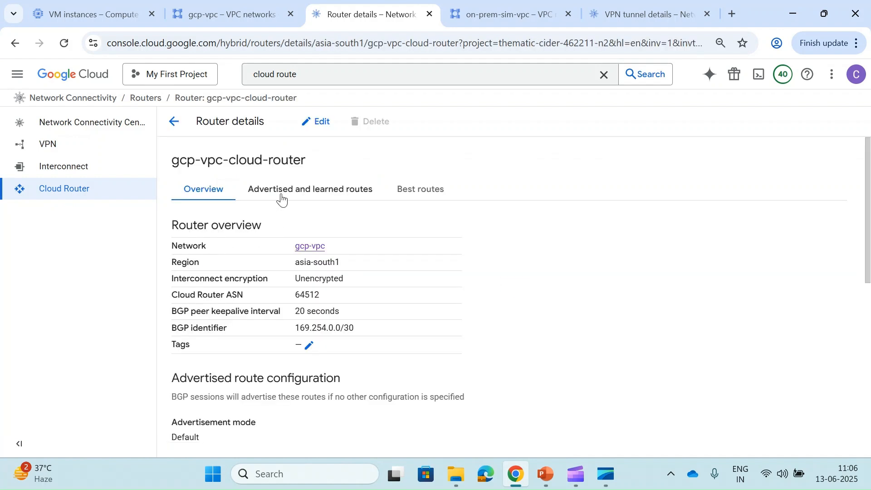
- Show gcp-vpc-cloud-router's IPv4 advertised routes on its second BGP session, listing 10.10.10.0/24
{"action": "left_click", "coordinate": [282, 195]}
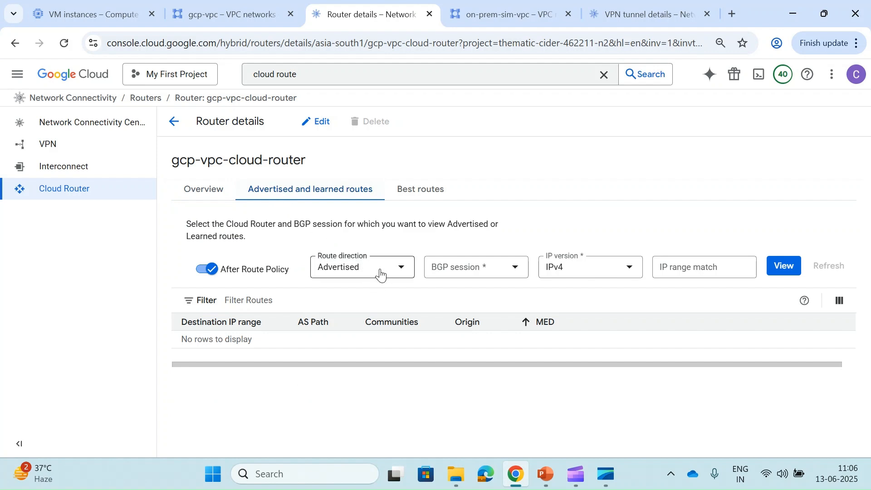
{"action": "left_click", "coordinate": [489, 274]}
{"action": "left_click", "coordinate": [485, 306]}
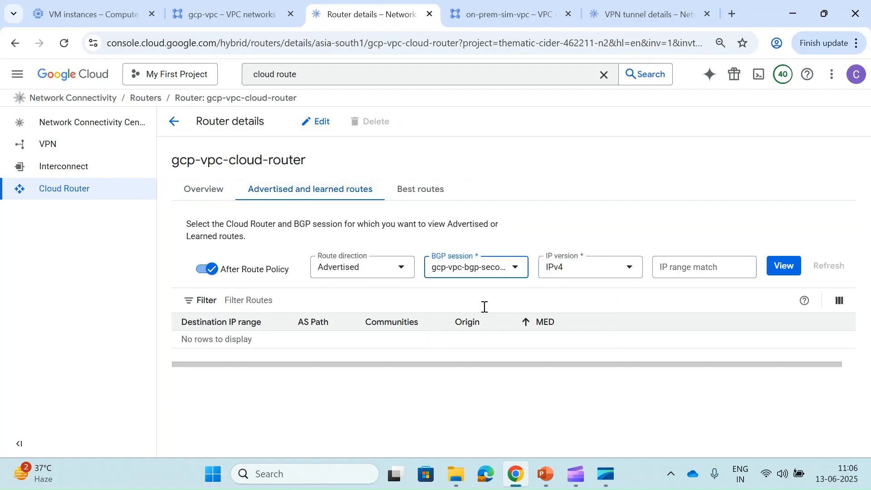
{"action": "left_click", "coordinate": [607, 274]}
{"action": "left_click", "coordinate": [680, 218]}
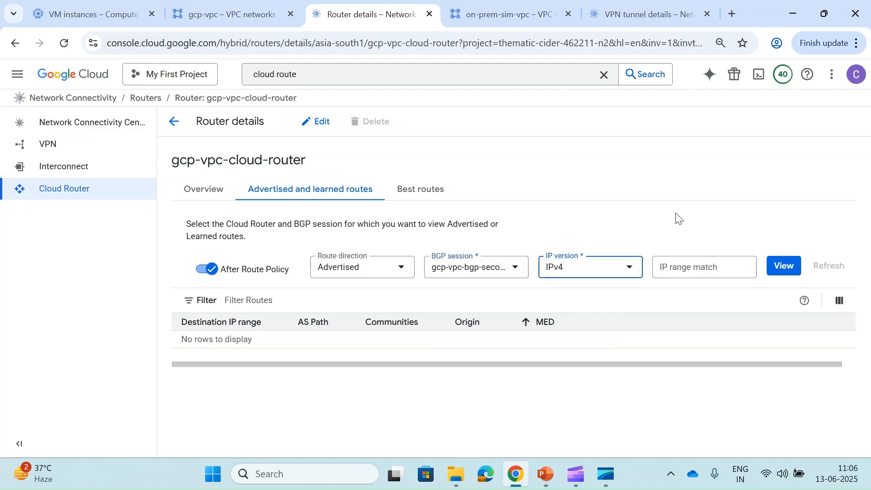
{"action": "left_click", "coordinate": [768, 264]}
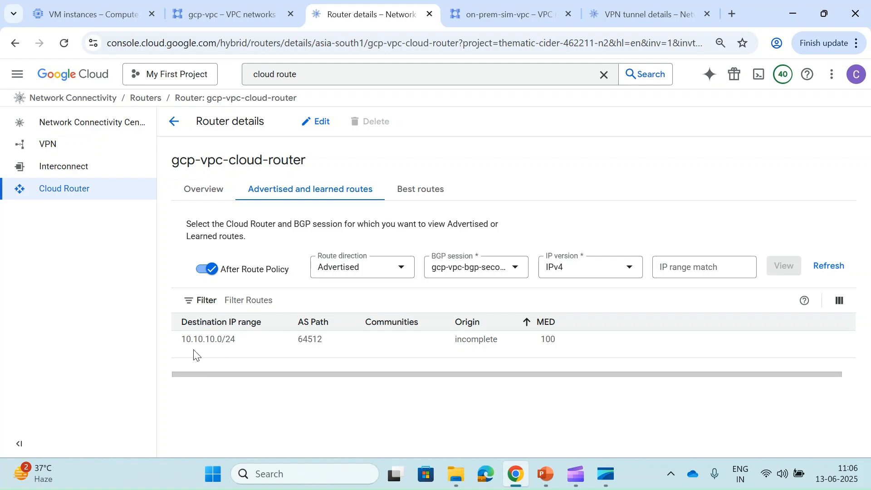
- Confirm 10.10.10.0/24 matches gcp-vpc's subnet, then return to the router's routes page
{"action": "left_click", "coordinate": [190, 5]}
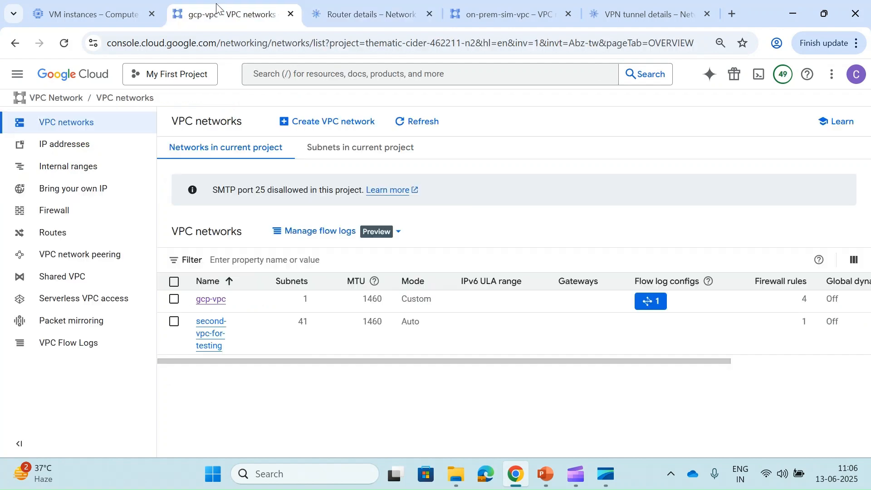
{"action": "left_click", "coordinate": [202, 308]}
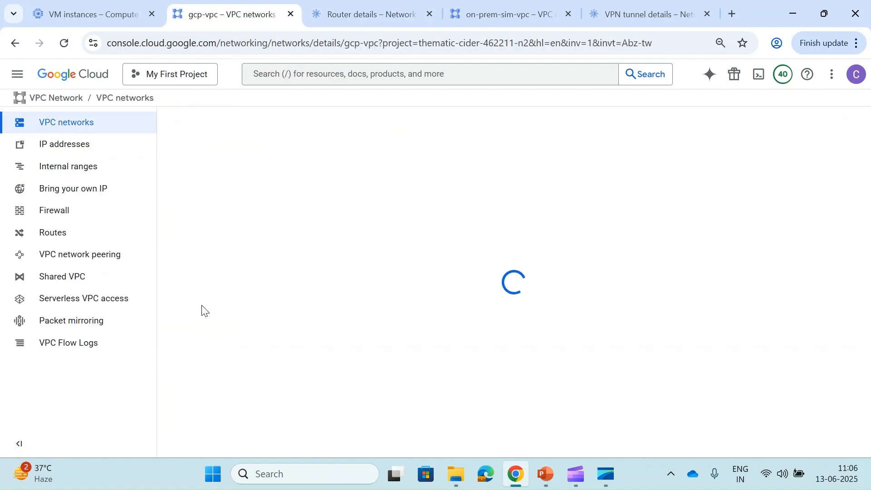
{"action": "left_click", "coordinate": [285, 184]}
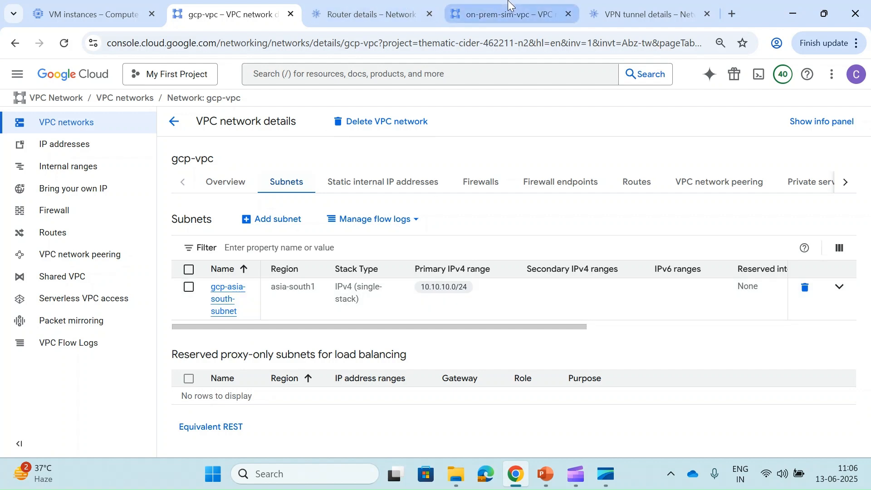
{"action": "left_click", "coordinate": [377, 5]}
{"action": "left_click", "coordinate": [357, 269]}
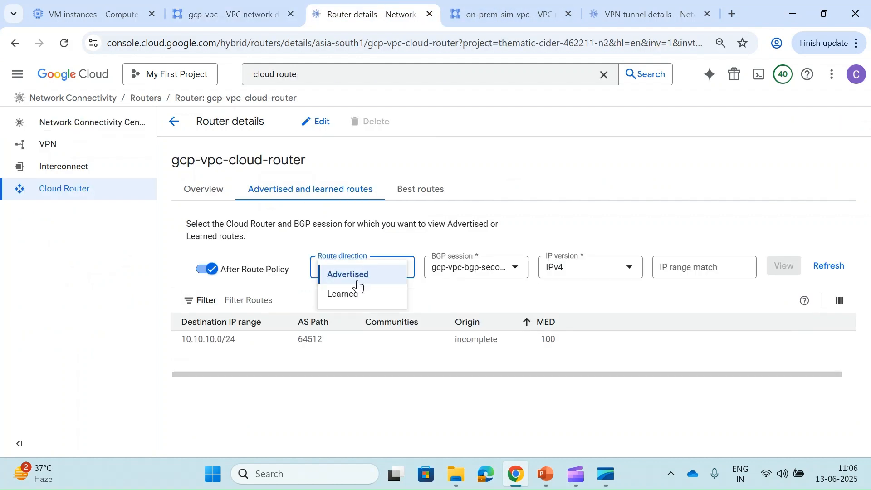
- View learned routes (192.168.1.0/24) and compare with on-prem-sim-vpc subnets 192.168.1.0/24 and 192.168.2.0/24
{"action": "left_click", "coordinate": [353, 293]}
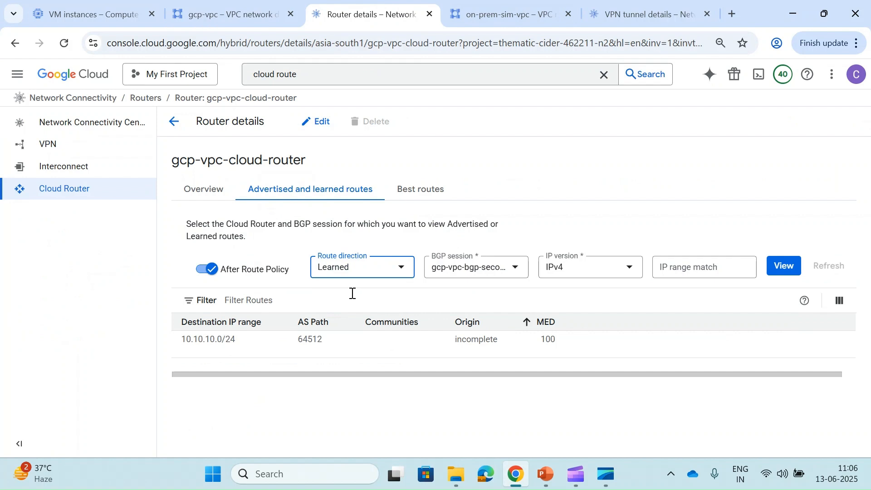
{"action": "left_click", "coordinate": [784, 267]}
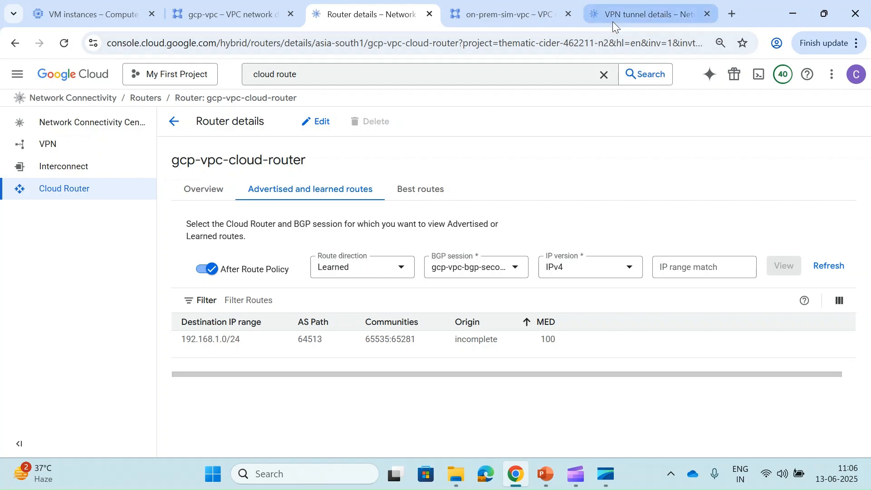
{"action": "left_click", "coordinate": [504, 17]}
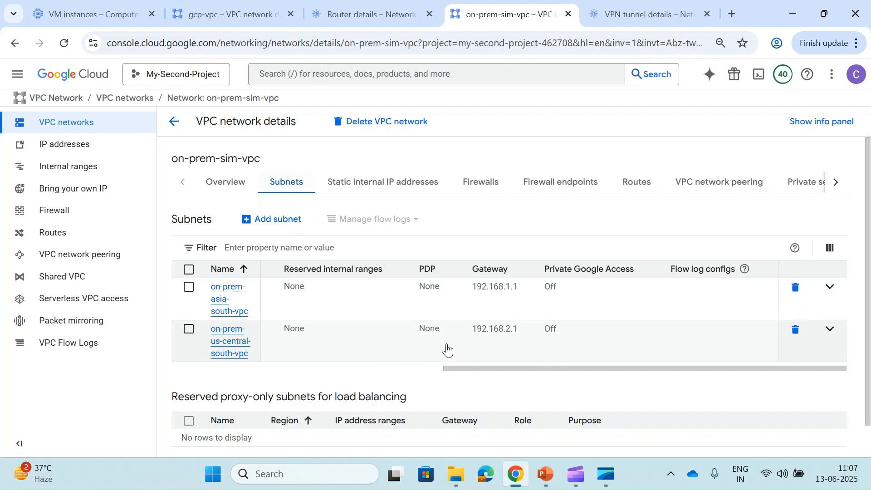
{"action": "left_click_drag", "start_coordinate": [475, 364], "coordinate": [198, 366]}
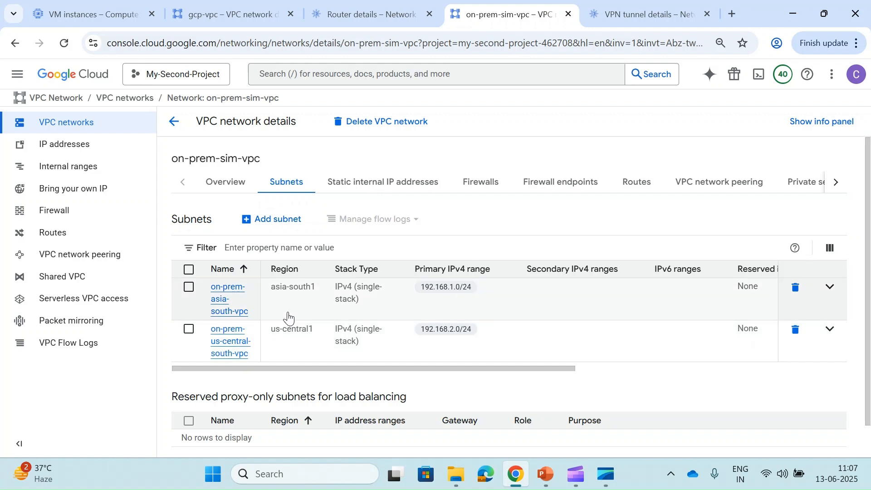
- In the on-prem project, open onprem-router's Advertised and learned routes tab
{"action": "left_click", "coordinate": [343, 26]}
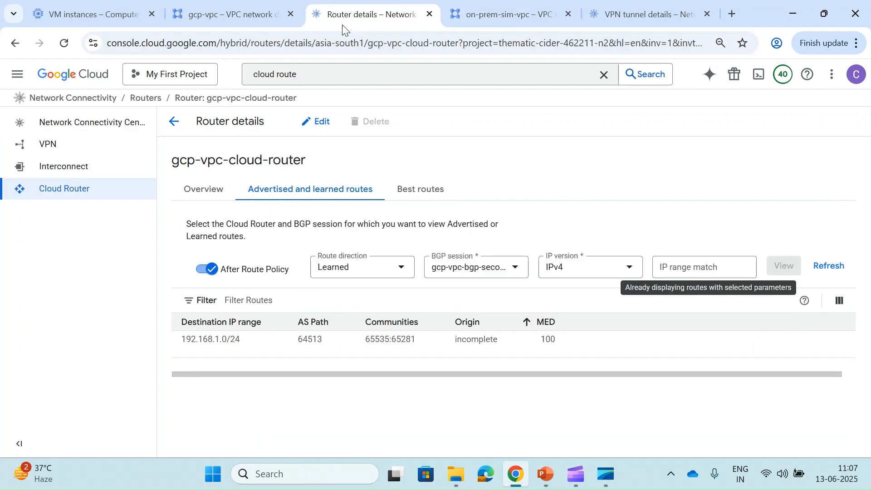
{"action": "left_click", "coordinate": [237, 15]}
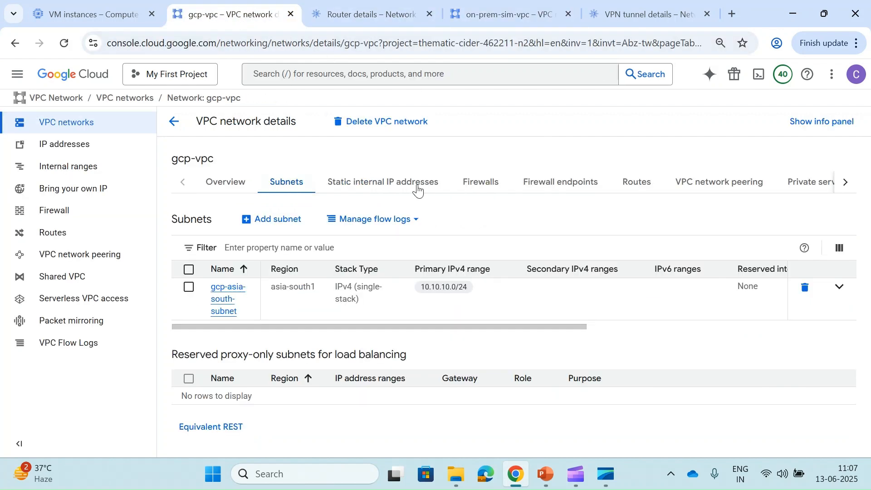
{"action": "left_click_drag", "start_coordinate": [429, 323], "coordinate": [573, 329]}
{"action": "left_click", "coordinate": [635, 8]}
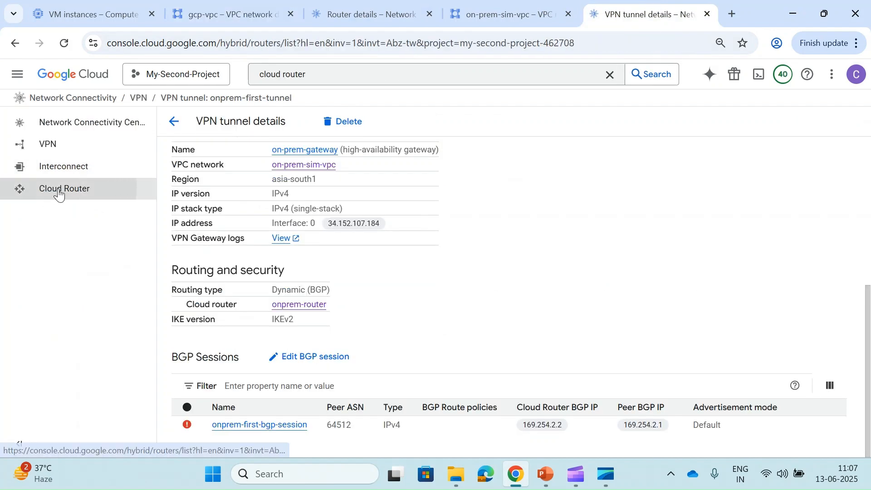
{"action": "left_click", "coordinate": [60, 193]}
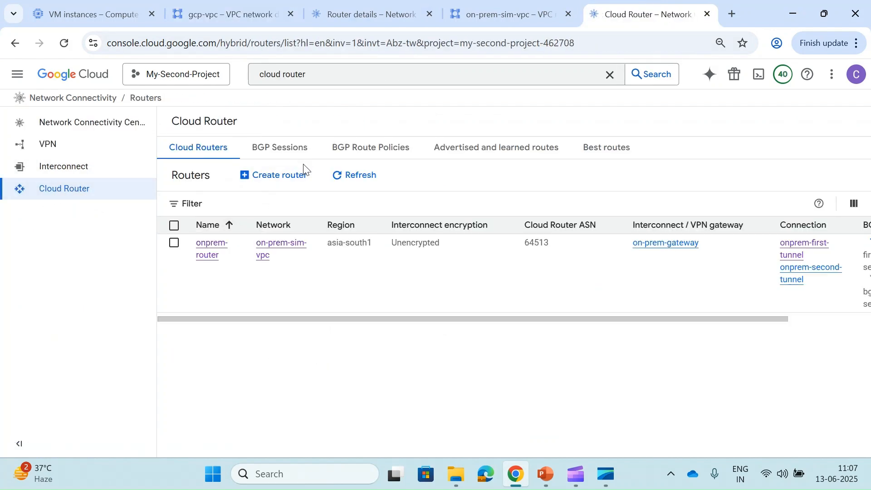
{"action": "left_click", "coordinate": [216, 251]}
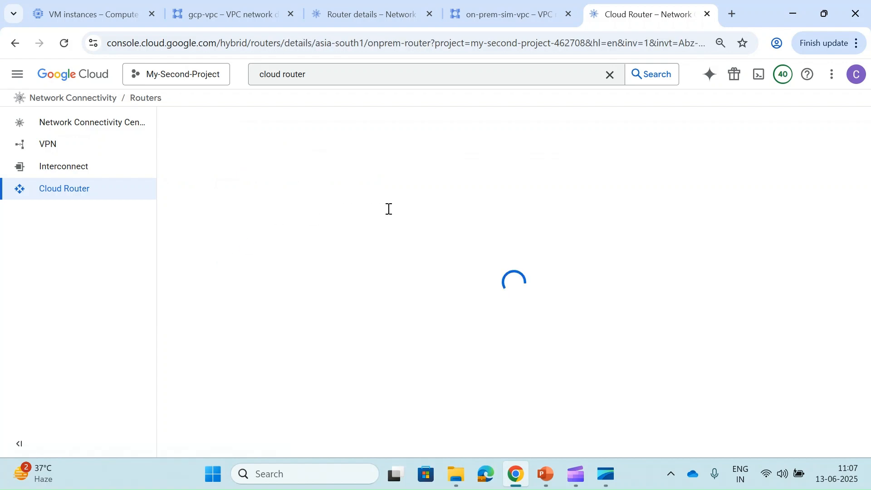
{"action": "left_click", "coordinate": [351, 193]}
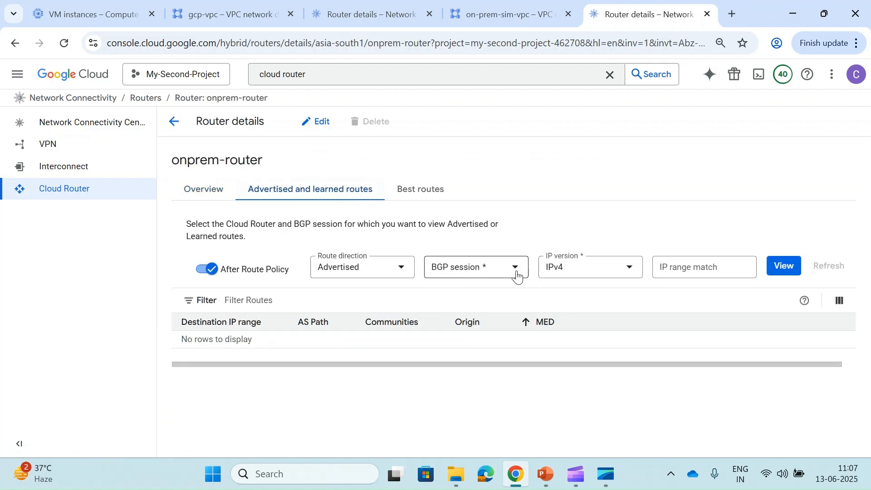
- Show onprem-router advertising 192.168.1.0/24 on onprem-bgp-second-session
{"action": "left_click", "coordinate": [501, 271]}
{"action": "left_click", "coordinate": [483, 311]}
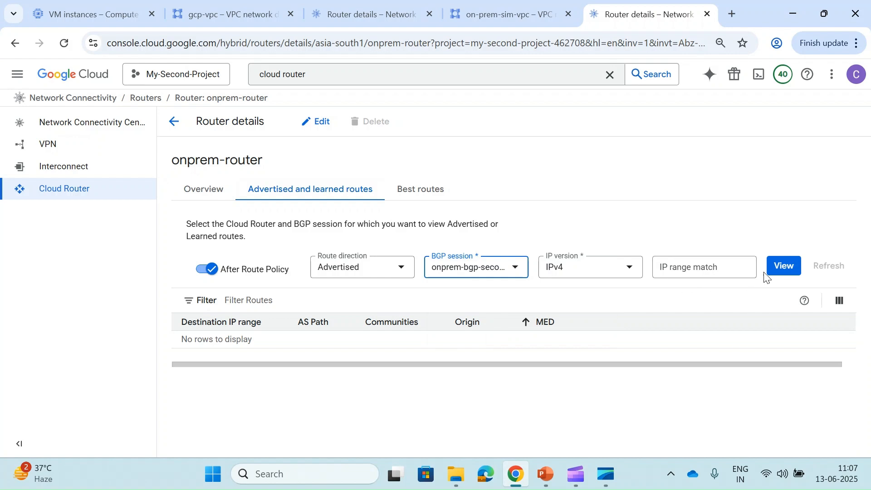
{"action": "left_click", "coordinate": [483, 272]}
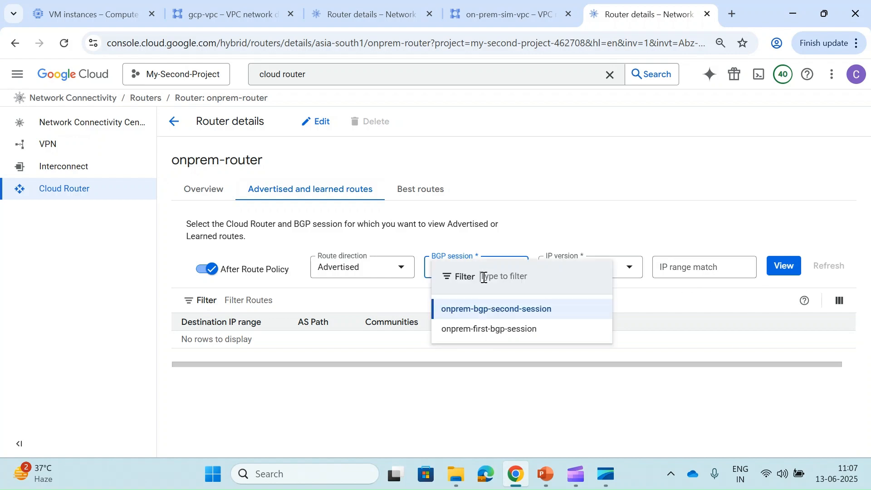
{"action": "left_click", "coordinate": [653, 208]}
{"action": "left_click", "coordinate": [784, 266]}
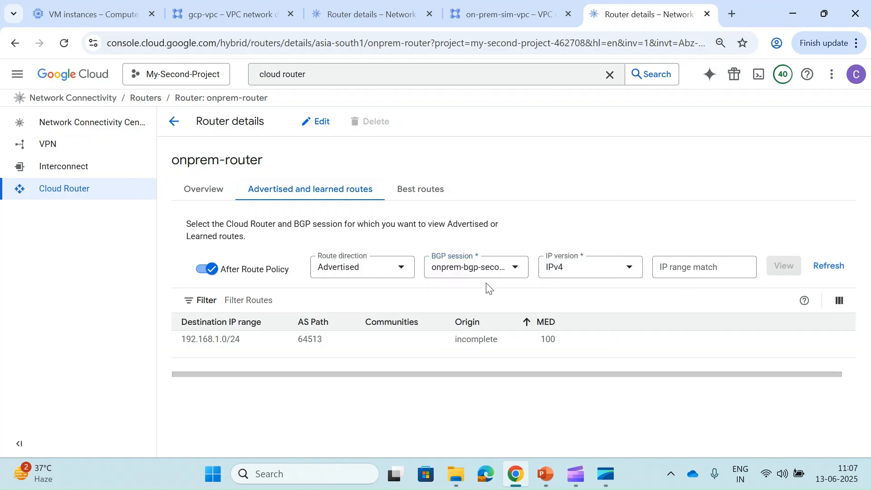
- Switch to learned routes, showing 10.10.10.0/24 with AS path 64512 and MED 100
{"action": "left_click", "coordinate": [343, 272]}
{"action": "left_click", "coordinate": [342, 294]}
{"action": "left_click", "coordinate": [783, 266]}
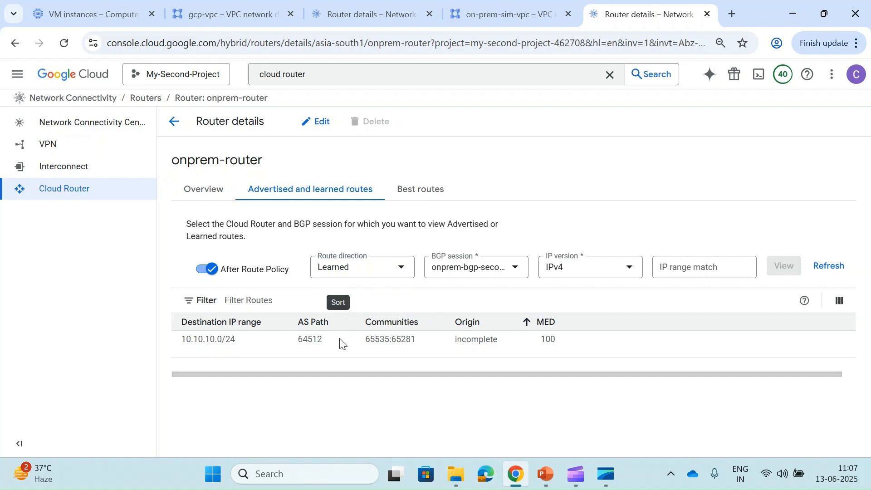
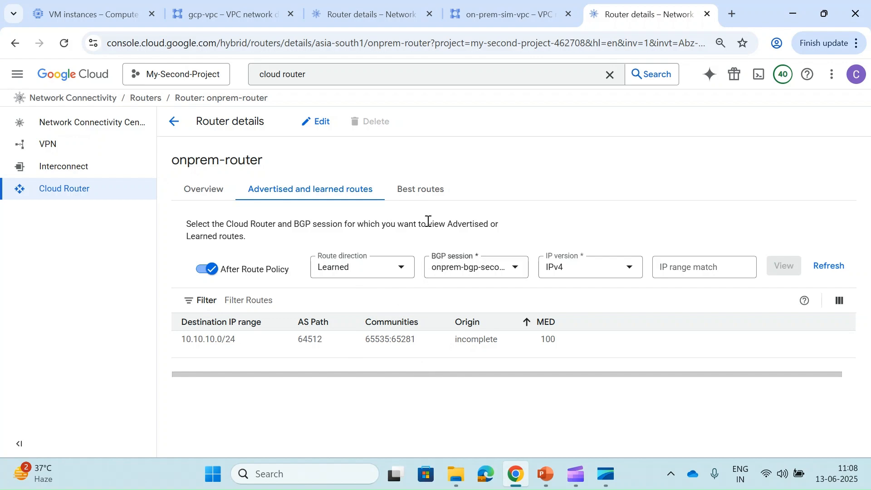
- Show onprem-router's best routes to 10.10.10.0/24 via both BGP peers
{"action": "left_click", "coordinate": [421, 189]}
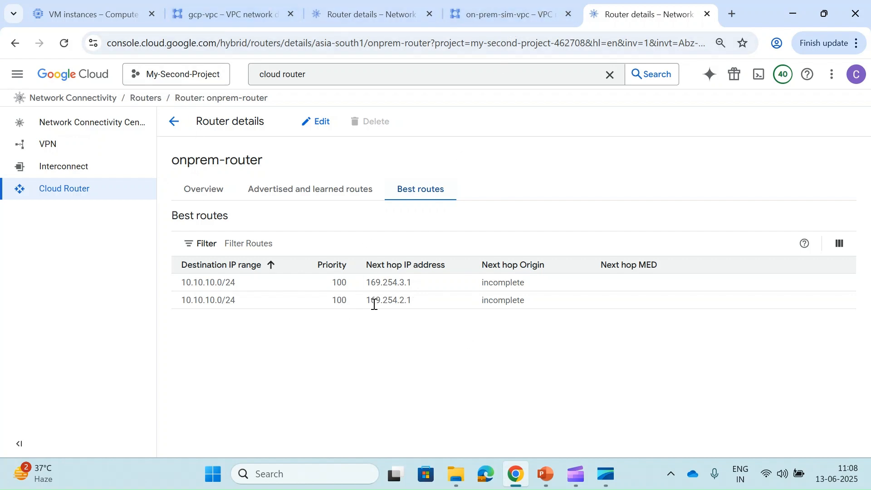
- Review the VPN tunnels list from the gcp-vpc-cloud-router page
{"action": "left_click", "coordinate": [233, 15]}
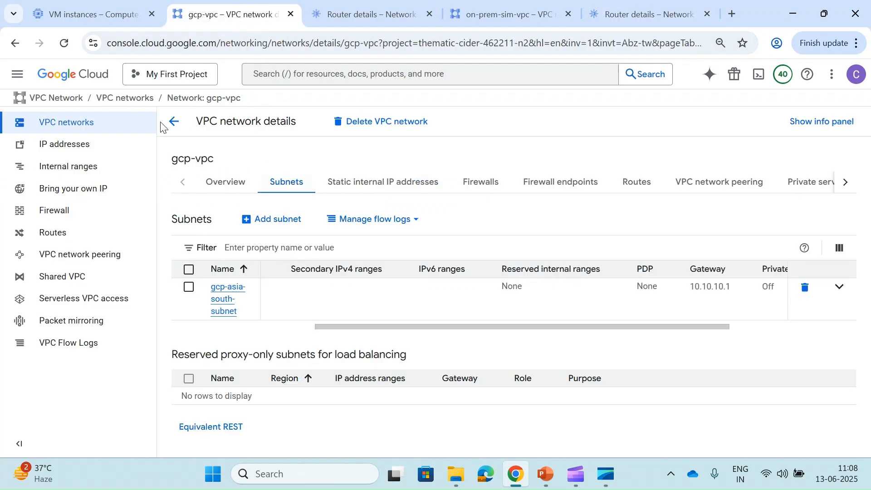
{"action": "left_click", "coordinate": [354, 14]}
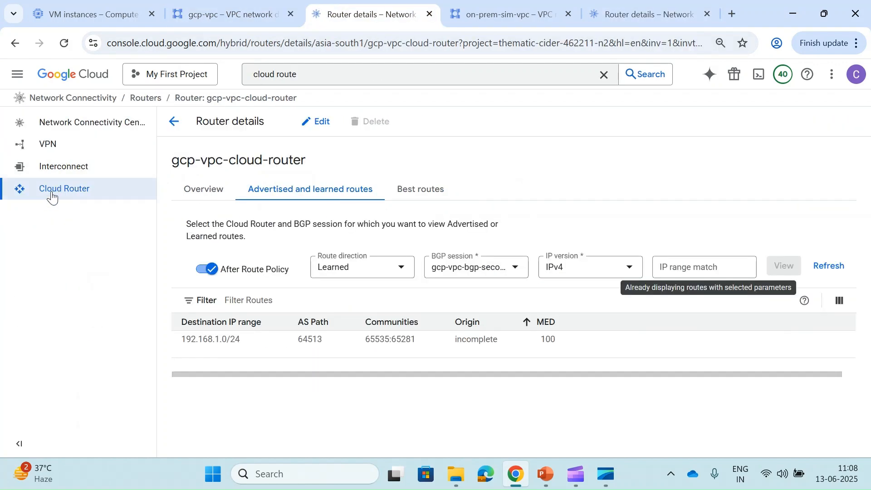
{"action": "left_click", "coordinate": [54, 143]}
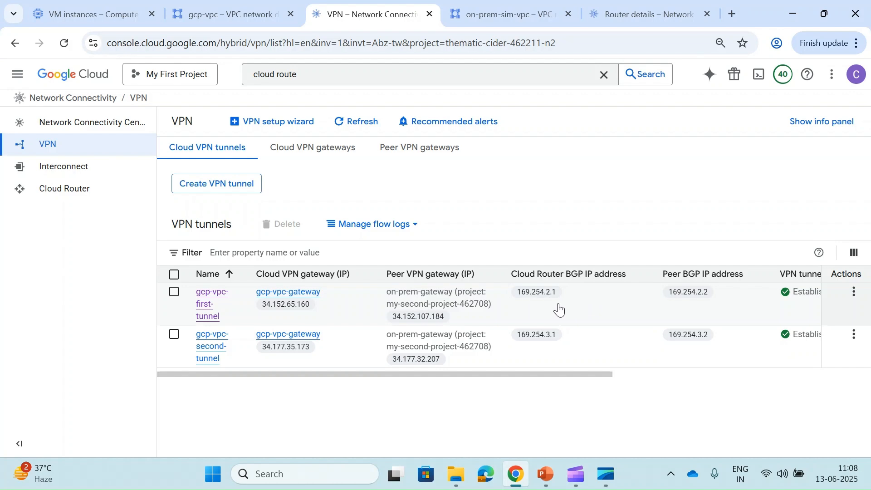
- Load gcp-vpc's asia-south1 routes, showing dynamic routes to 192.168.1.0/24 through both tunnels
{"action": "left_click", "coordinate": [213, 6]}
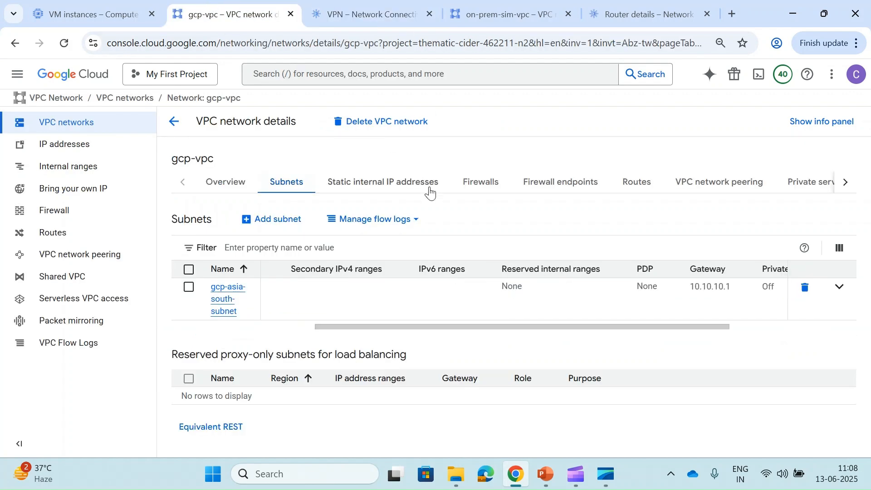
{"action": "left_click", "coordinate": [640, 188]}
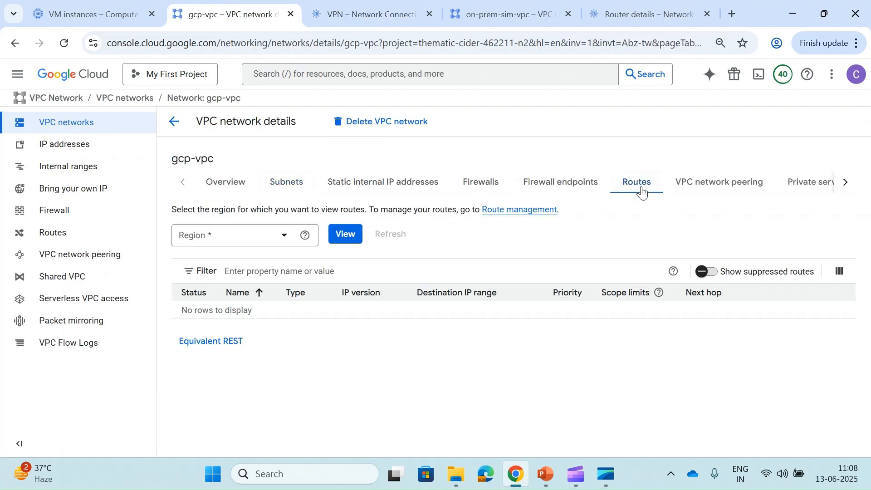
{"action": "left_click", "coordinate": [231, 240]}
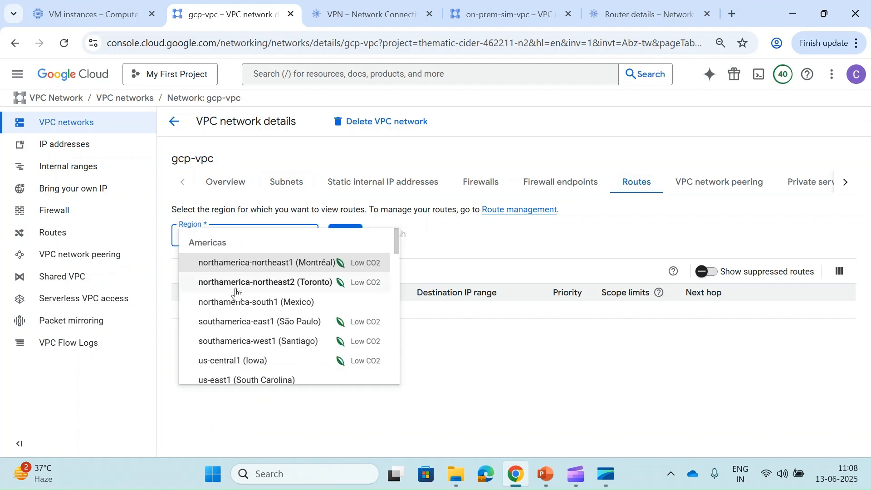
{"action": "scroll", "coordinate": [236, 294], "scroll_direction": "down", "scroll_amount": 15}
{"action": "scroll", "coordinate": [236, 294], "scroll_direction": "up", "scroll_amount": 2}
{"action": "left_click", "coordinate": [239, 292]}
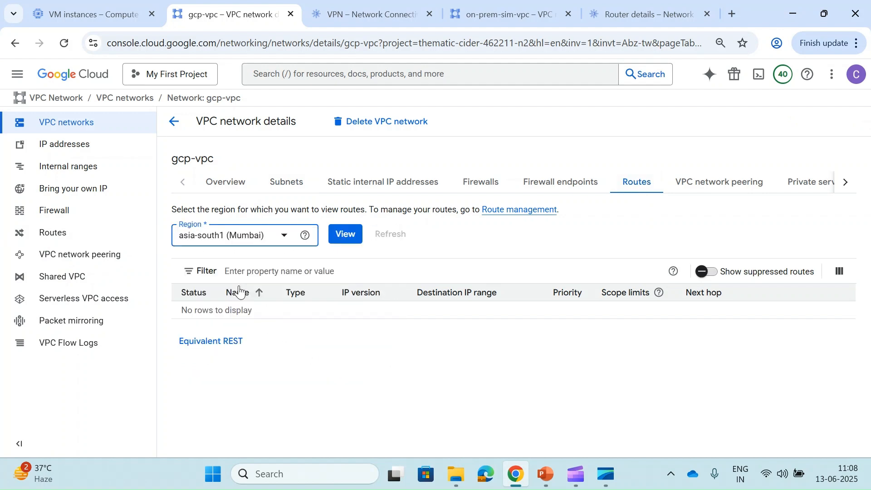
{"action": "left_click", "coordinate": [345, 234]}
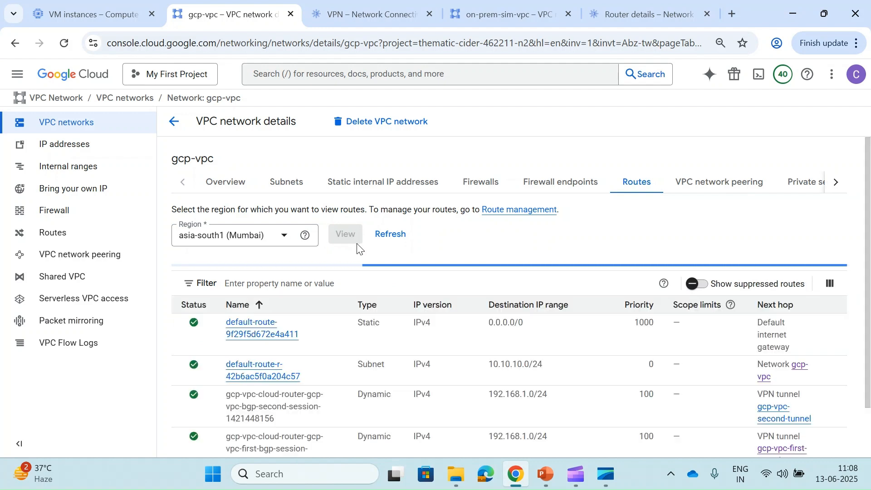
{"action": "scroll", "coordinate": [367, 374], "scroll_direction": "down", "scroll_amount": 1}
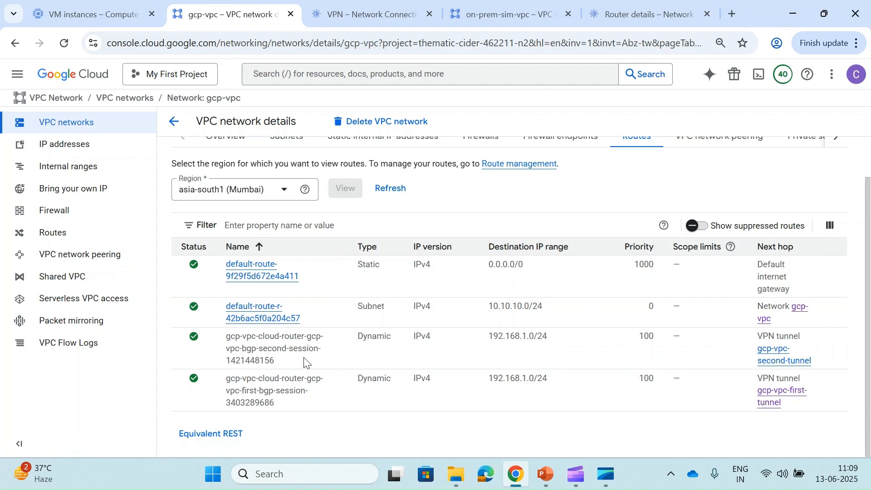
- Load gcp-vpc's us-central1 routes, confirming no dynamic route to 192.168.1.0/24
{"action": "left_click", "coordinate": [252, 190]}
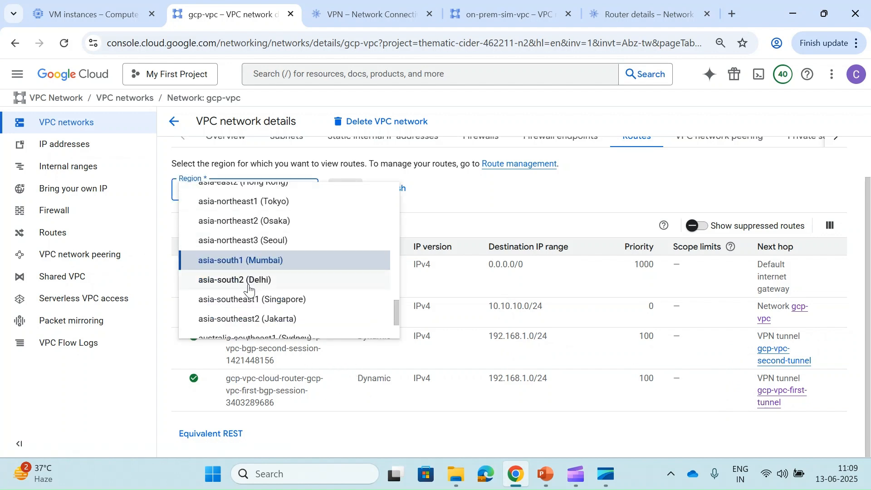
{"action": "scroll", "coordinate": [249, 286], "scroll_direction": "up", "scroll_amount": 10}
{"action": "scroll", "coordinate": [247, 293], "scroll_direction": "down", "scroll_amount": 1}
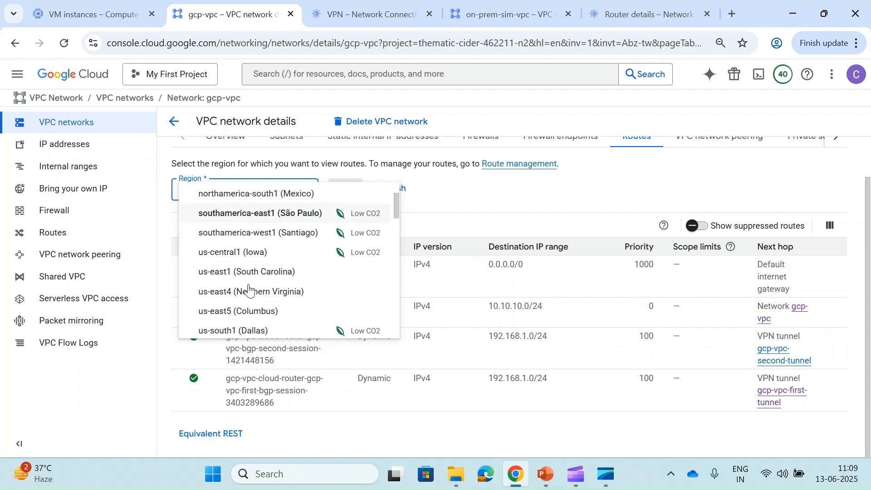
{"action": "left_click", "coordinate": [248, 250]}
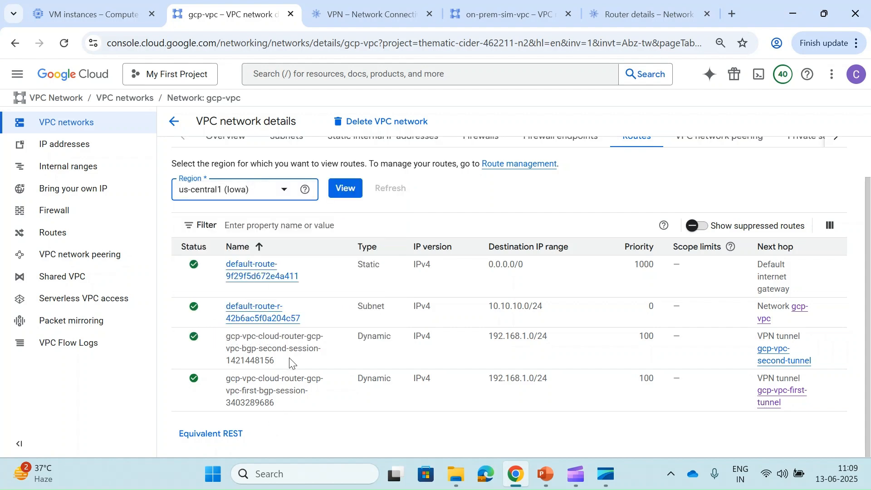
{"action": "left_click", "coordinate": [343, 191]}
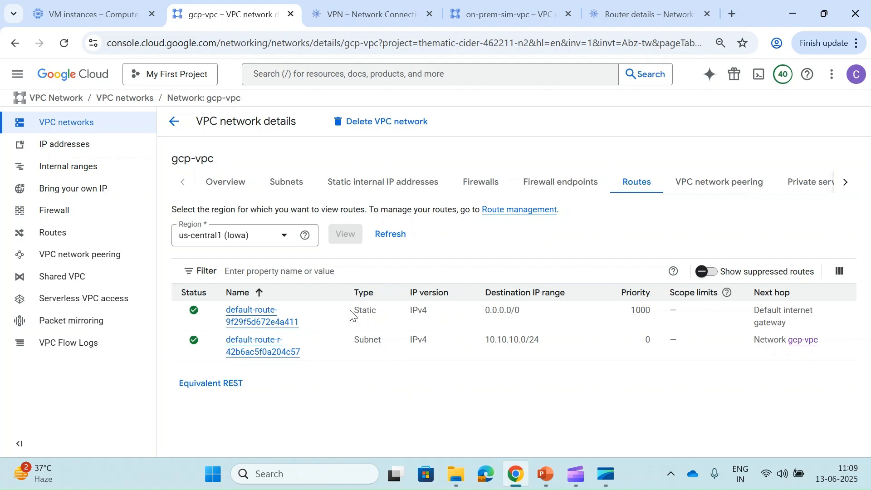
{"action": "left_click", "coordinate": [174, 121]}
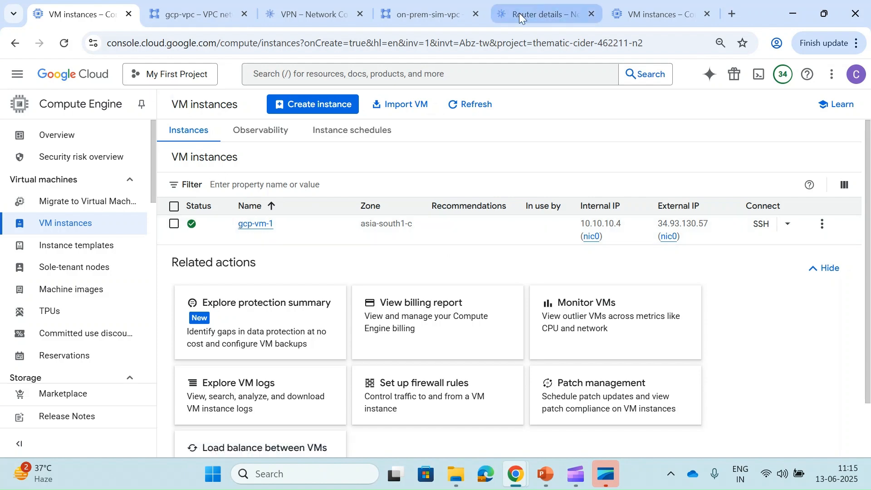
- Reorder browser tabs so the second project's VM instances and onprem-router pages are at hand
{"action": "left_click_drag", "start_coordinate": [644, 17], "coordinate": [414, 15]}
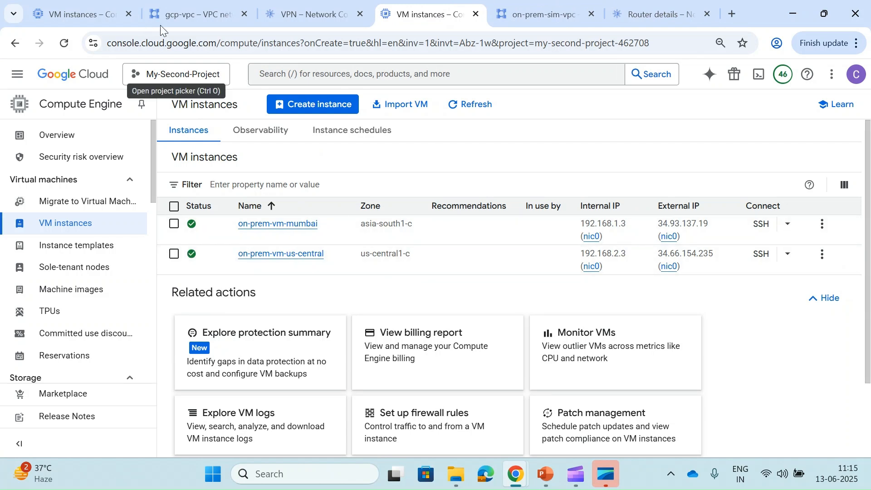
{"action": "left_click", "coordinate": [653, 17]}
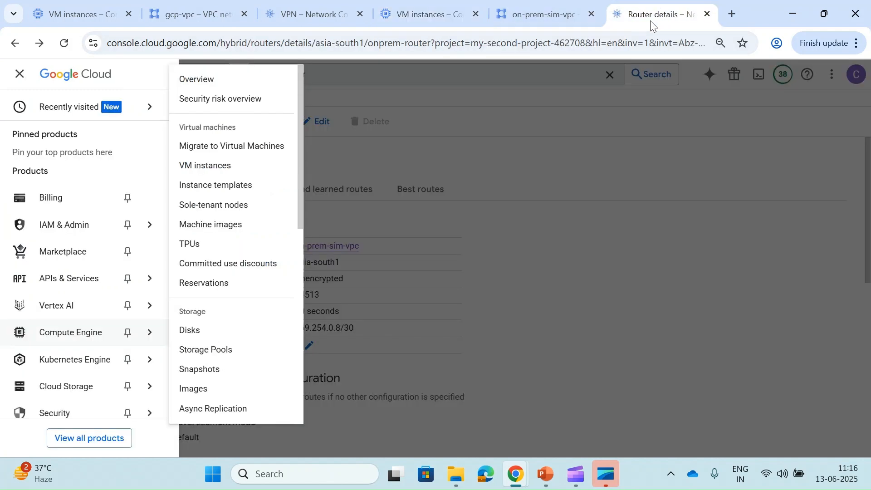
{"action": "left_click", "coordinate": [528, 20]}
{"action": "left_click", "coordinate": [638, 15]}
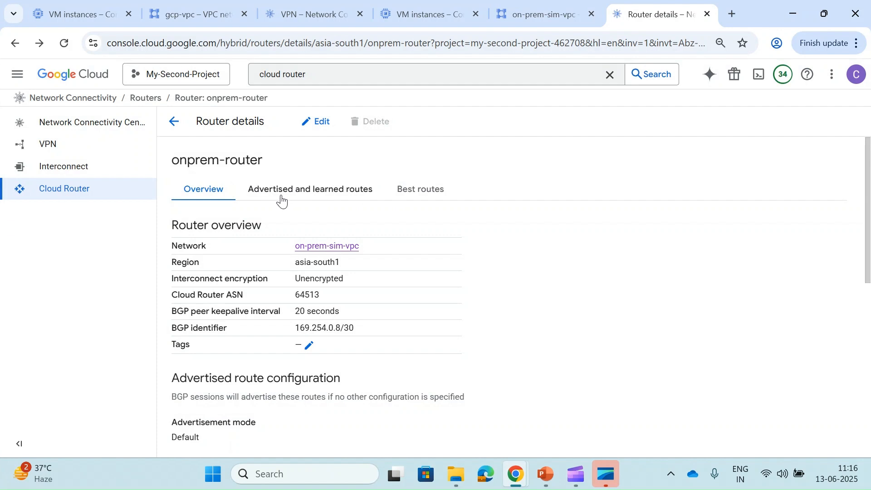
- Show the routes onprem-router advertises on onprem-bgp-second-session, namely 192.168.1.0/24
{"action": "left_click", "coordinate": [282, 200]}
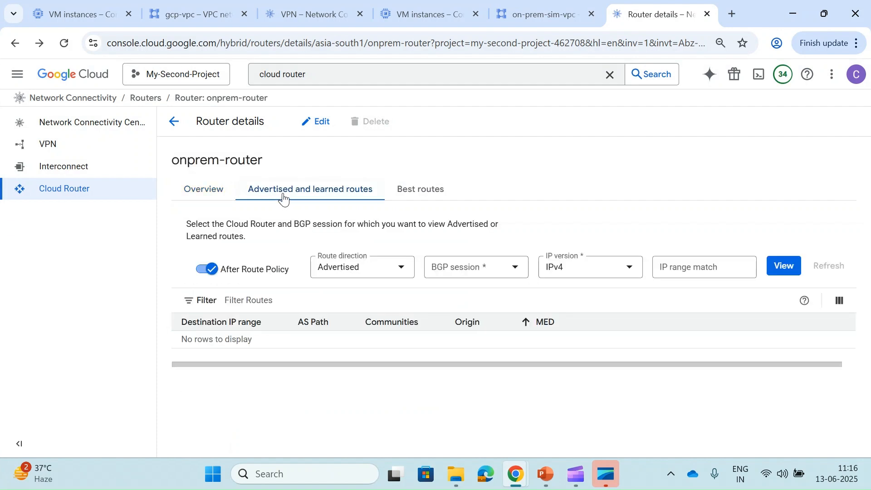
{"action": "left_click", "coordinate": [380, 274]}
{"action": "left_click", "coordinate": [373, 274]}
{"action": "left_click", "coordinate": [788, 272]}
{"action": "left_click", "coordinate": [454, 267]}
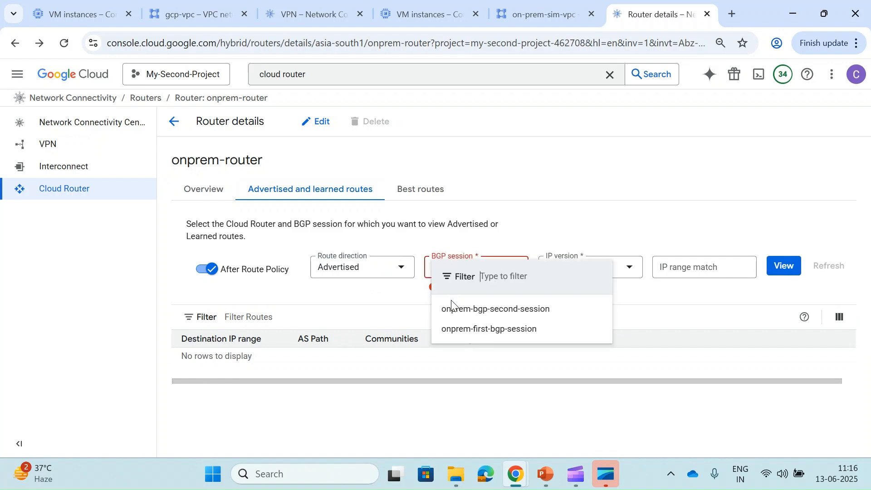
{"action": "left_click", "coordinate": [544, 308]}
{"action": "left_click", "coordinate": [790, 270]}
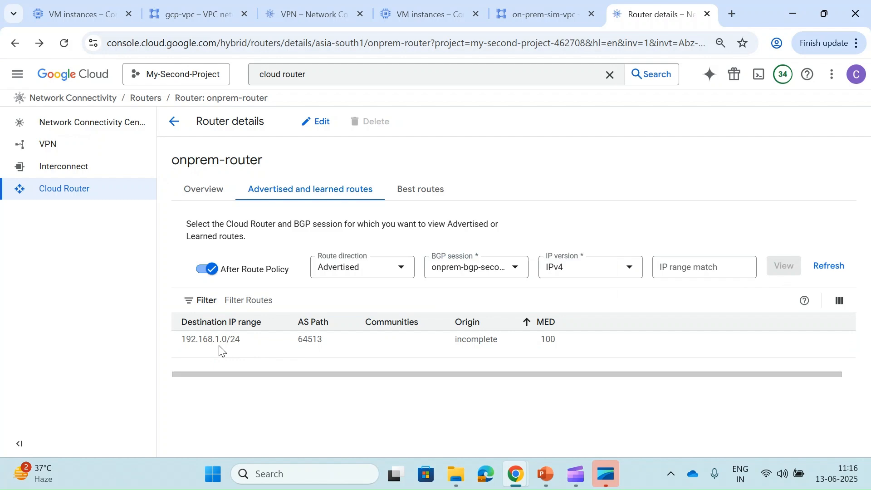
{"action": "left_click", "coordinate": [533, 18]}
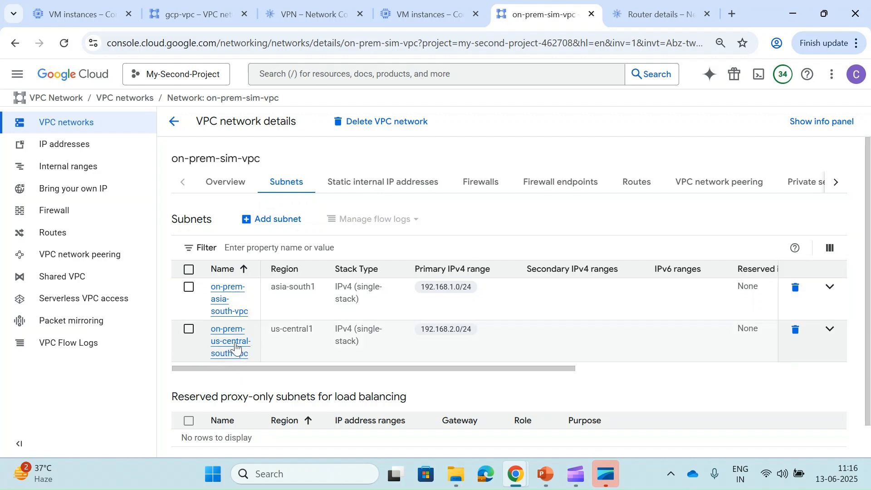
- Copy on-prem-vm-mumbai's internal IP 192.168.1.3 from the second project's VM list
{"action": "left_click", "coordinate": [183, 10]}
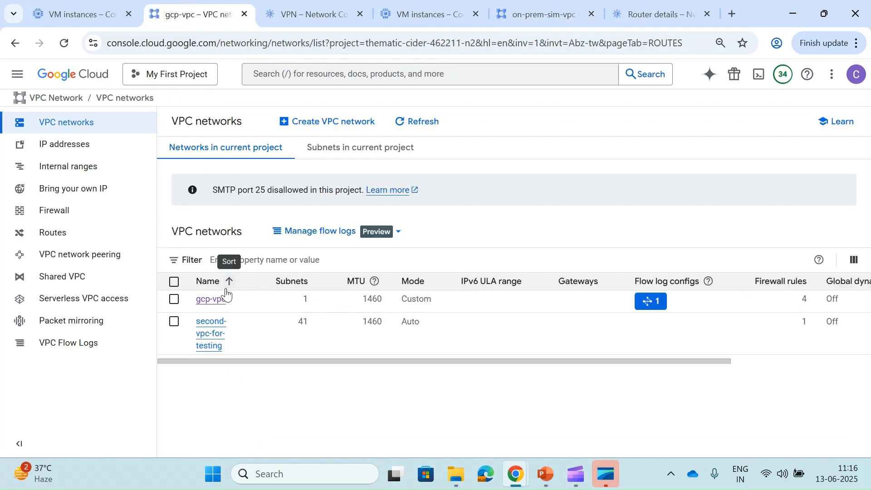
{"action": "left_click", "coordinate": [76, 4]}
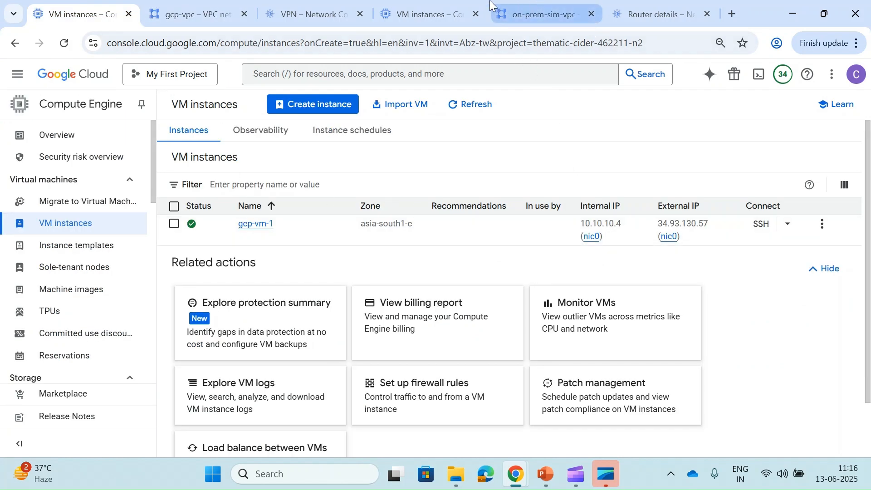
{"action": "left_click", "coordinate": [422, 14]}
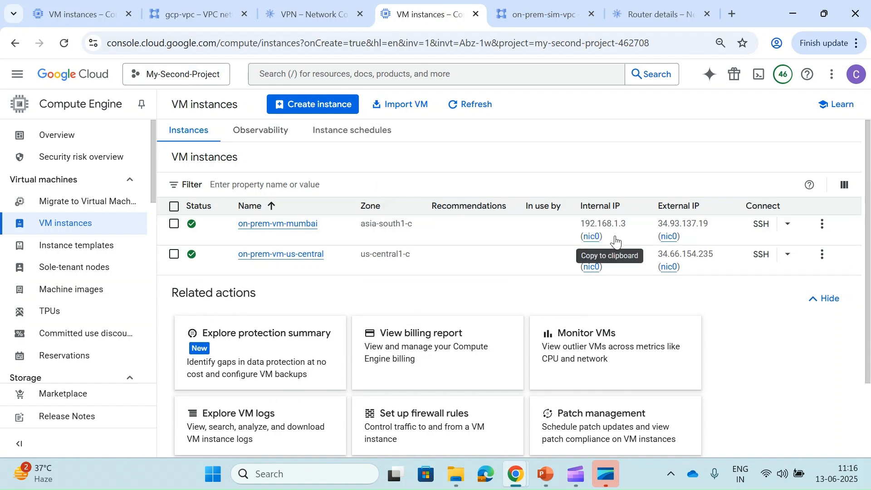
{"action": "left_click", "coordinate": [611, 238]}
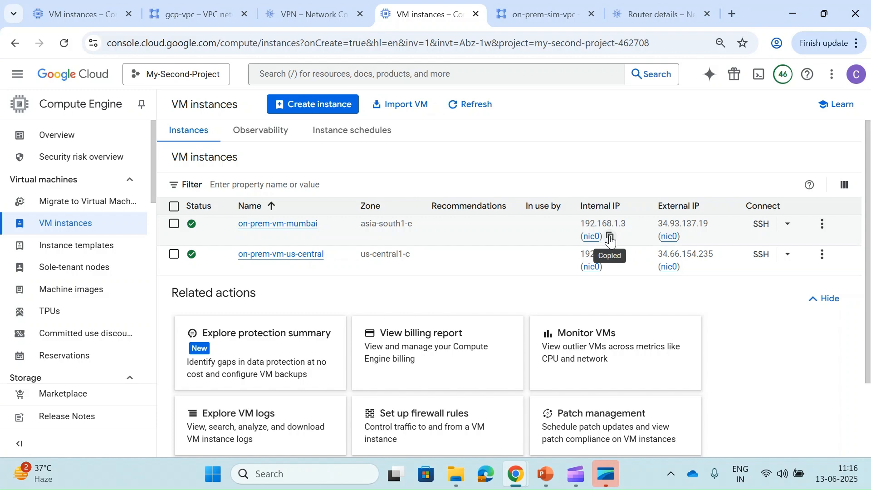
- Ping 192.168.1.3 from the gcp-vm-1 terminal and stop it to read the statistics
{"action": "mouse_move", "coordinate": [520, 474]}
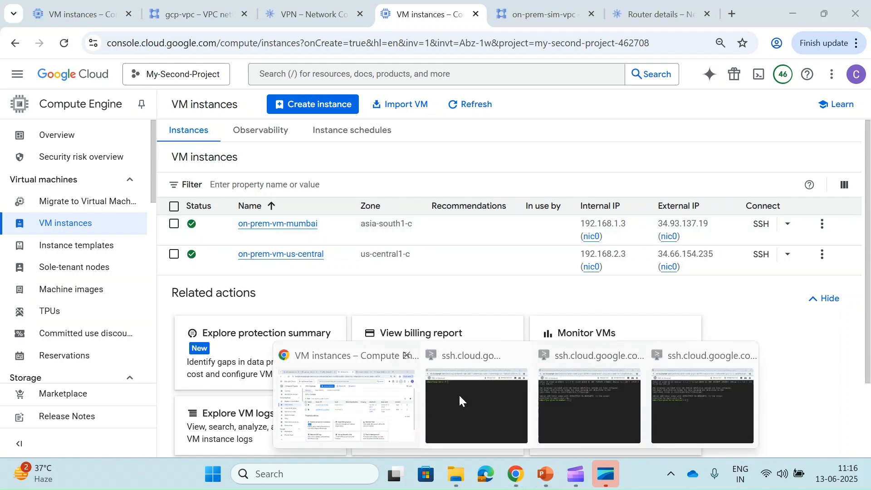
{"action": "left_click", "coordinate": [461, 394]}
{"action": "key", "text": "Return"}
{"action": "key", "text": "Return"}
{"action": "key", "text": "Return"}
{"action": "key", "text": "Return"}
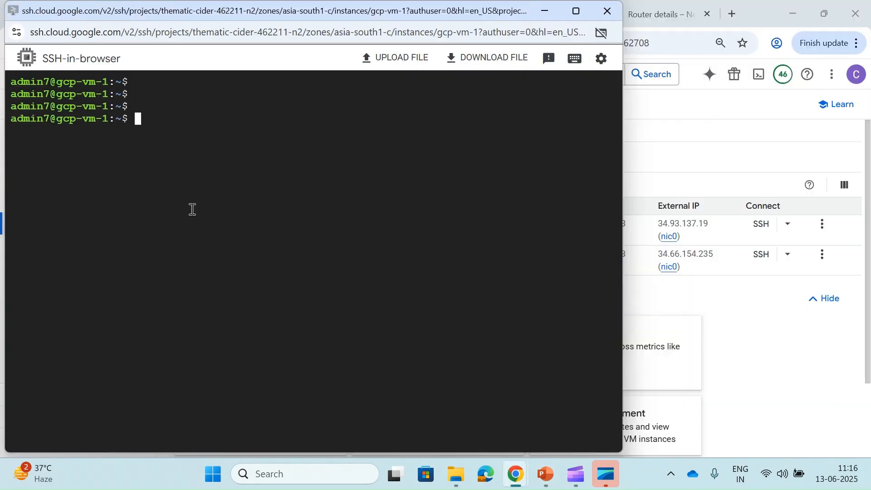
{"action": "type", "text": "ping"}
{"action": "key", "text": "ctrl+v"}
{"action": "key", "text": "Return"}
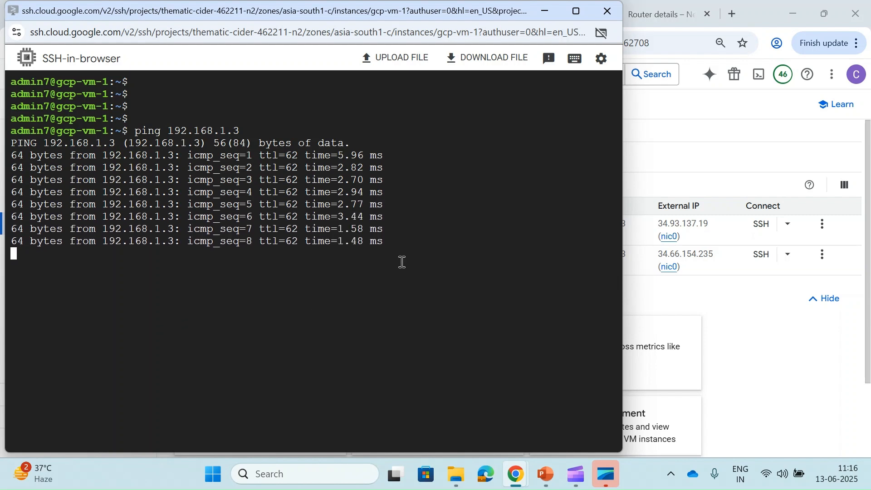
{"action": "key", "text": "ctrl+c"}
- Copy on-prem-vm-us-central's IP 192.168.2.3 and ping it from gcp-vm-1
{"action": "left_click", "coordinate": [675, 159]}
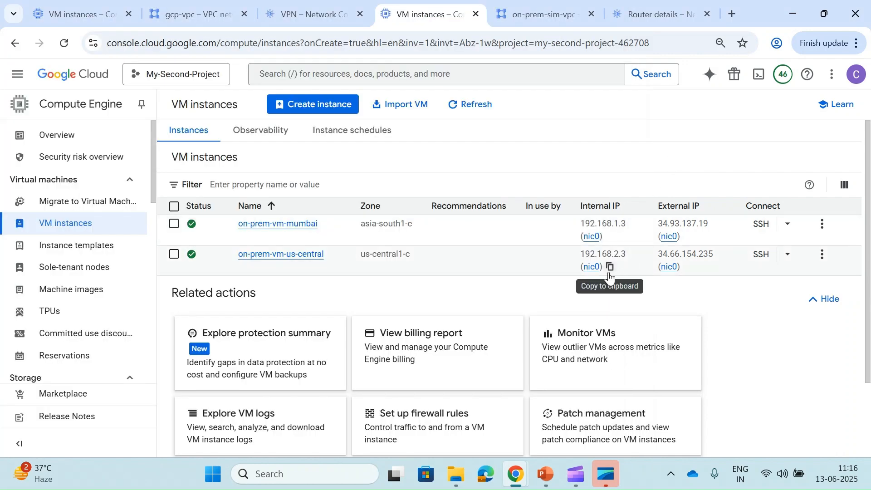
{"action": "left_click", "coordinate": [609, 272]}
{"action": "key", "text": "alt+Tab"}
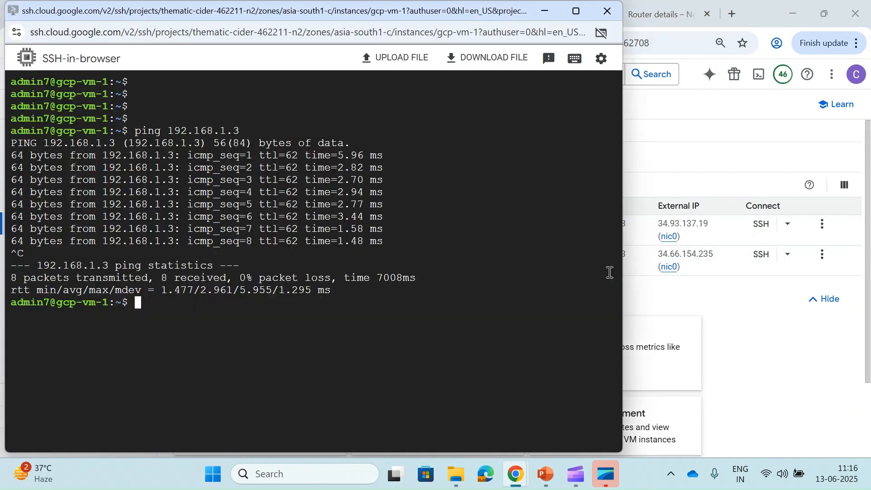
{"action": "type", "text": "ping"}
{"action": "key", "text": "ctrl+v"}
{"action": "key", "text": "Return"}
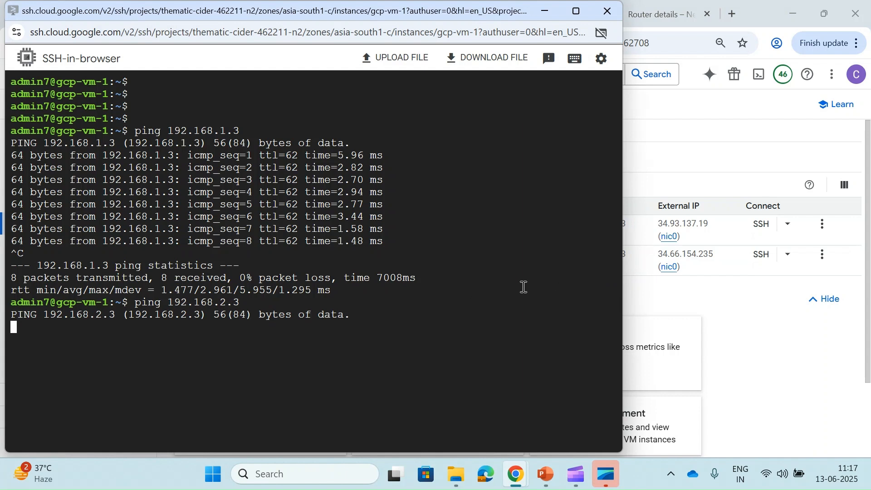
- Copy gcp-vm-1's internal IP 10.10.10.4 from the first project's VM list
{"action": "left_click", "coordinate": [671, 130]}
{"action": "left_click", "coordinate": [207, 21]}
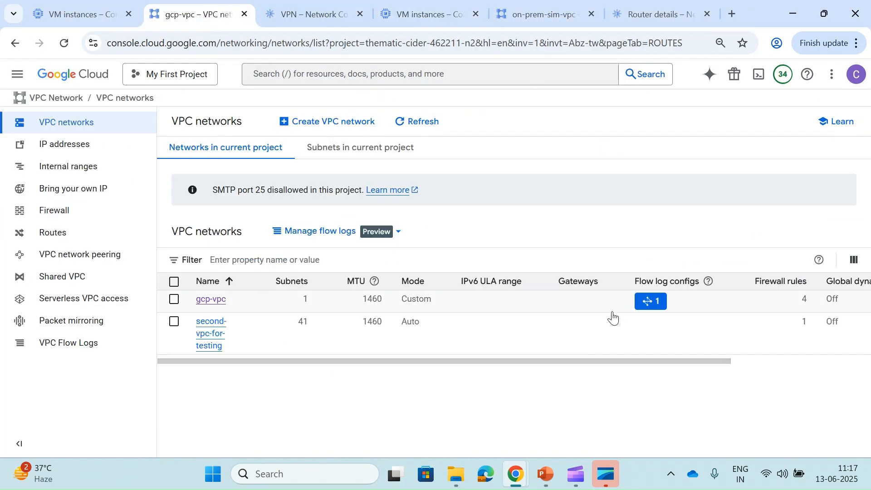
{"action": "left_click", "coordinate": [89, 18]}
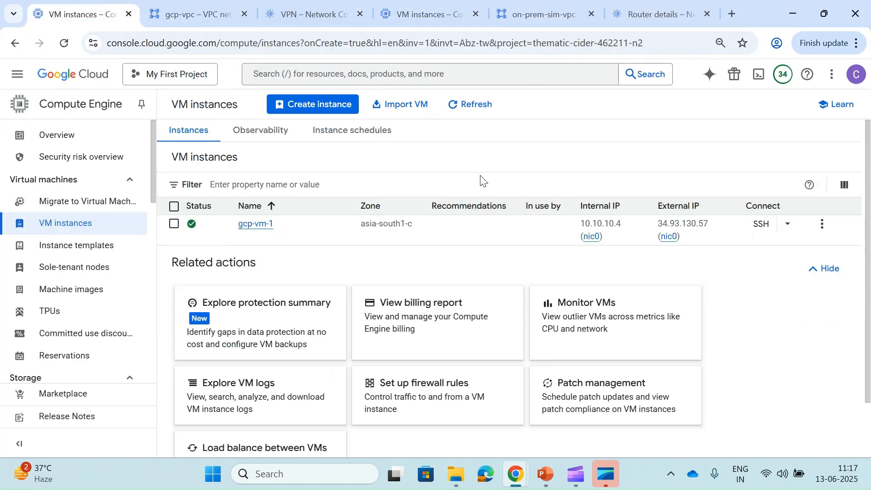
{"action": "left_click", "coordinate": [610, 238]}
- Ping 10.10.10.4 from the on-prem-vm-mumbai terminal
{"action": "mouse_move", "coordinate": [517, 472]}
{"action": "left_click", "coordinate": [583, 399]}
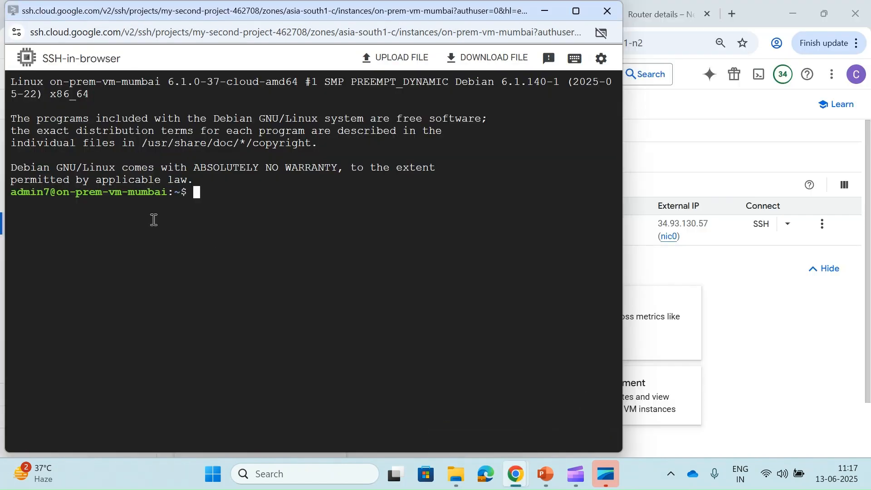
{"action": "type", "text": "ping 10.10.10.4"}
{"action": "key", "text": "Return"}
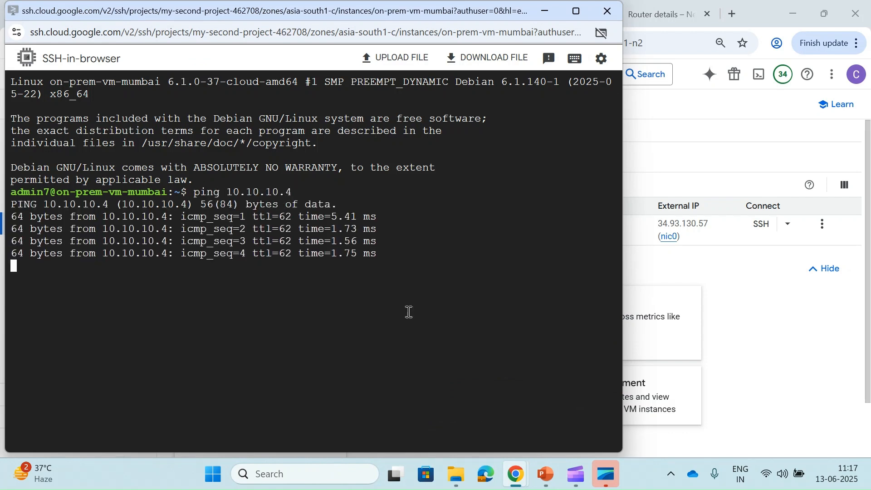
- Ping 10.10.10.4 from on-prem-vm-us-central, which fails with 100% packet loss
{"action": "mouse_move", "coordinate": [518, 480]}
{"action": "left_click", "coordinate": [704, 416]}
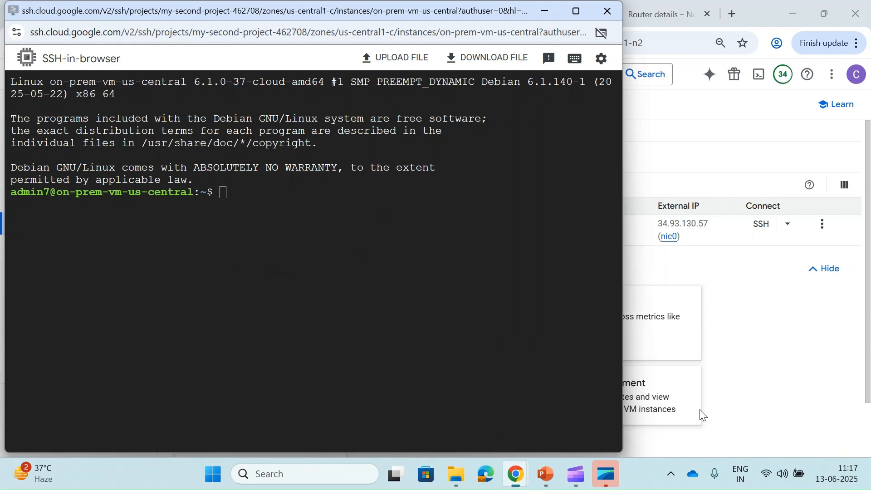
{"action": "type", "text": "ping"}
{"action": "key", "text": "ctrl+v"}
{"action": "key", "text": "Return"}
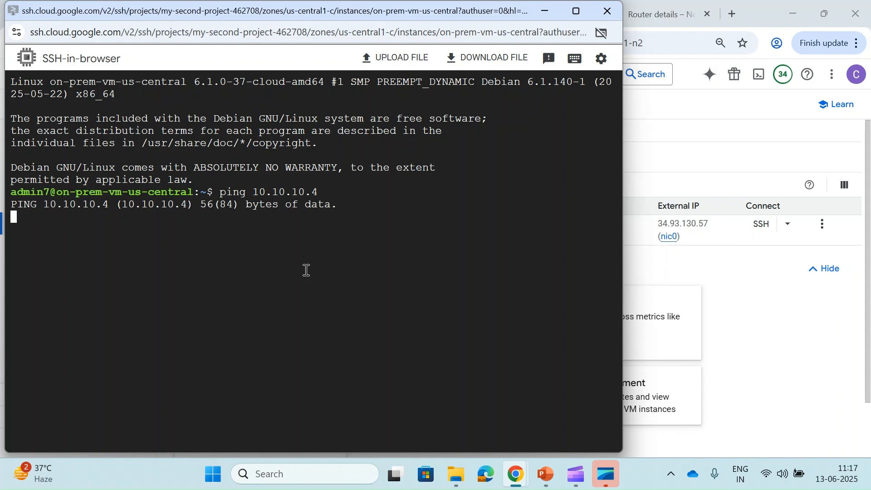
{"action": "key", "text": "ctrl+c"}
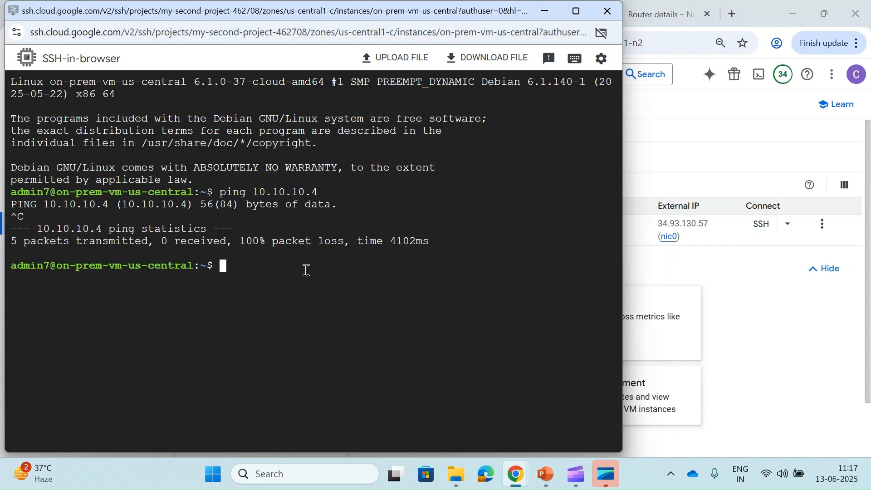
{"action": "left_click", "coordinate": [628, 167]}
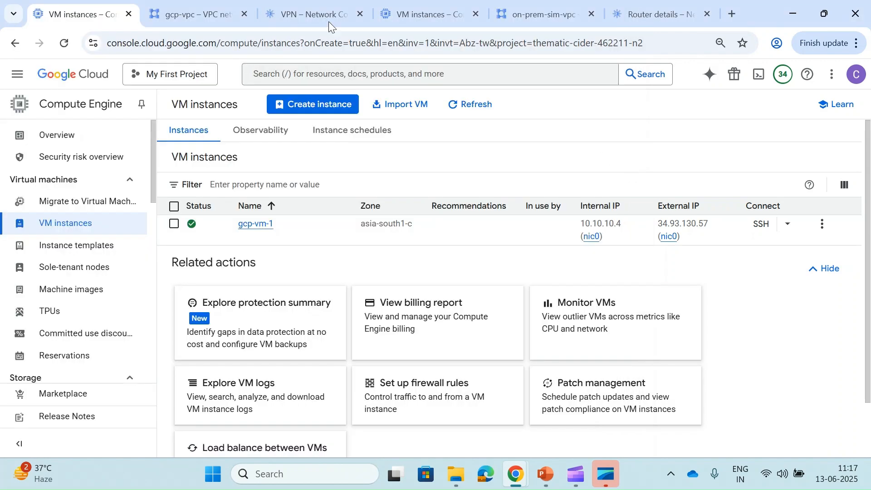
- Review the VPN tunnels list for gcp-vpc
{"action": "left_click", "coordinate": [190, 5]}
{"action": "left_click", "coordinate": [274, 4]}
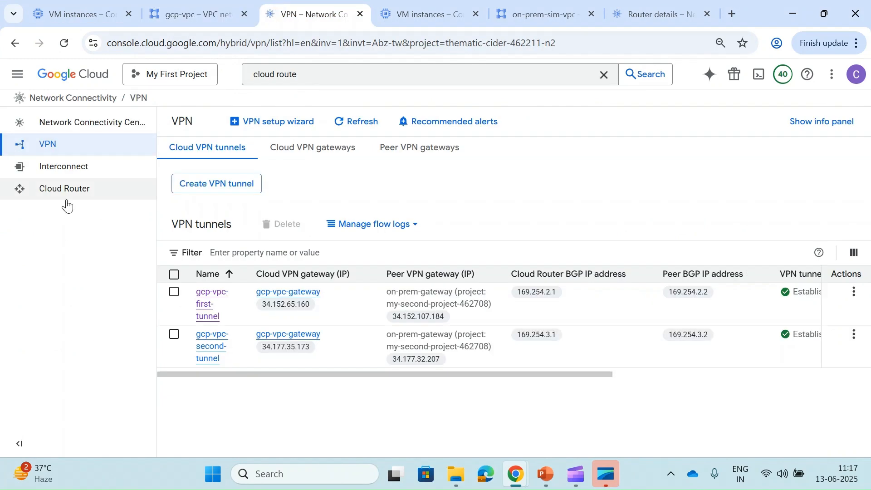
{"action": "scroll", "coordinate": [437, 316], "scroll_direction": "right", "scroll_amount": 5}
{"action": "scroll", "coordinate": [437, 315], "scroll_direction": "left", "scroll_amount": 5}
- Confirm both BGP sessions are Up and review the router's best, advertised and learned routes
{"action": "left_click", "coordinate": [80, 187]}
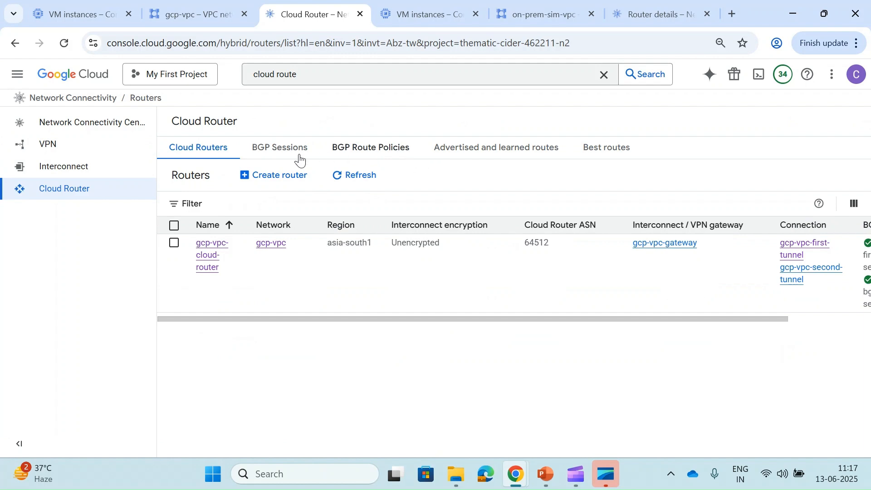
{"action": "left_click", "coordinate": [282, 155]}
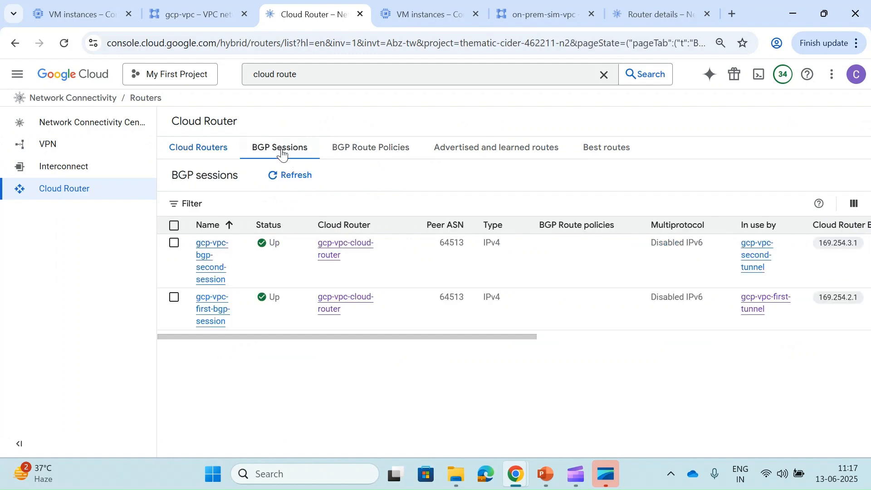
{"action": "left_click", "coordinate": [610, 154]}
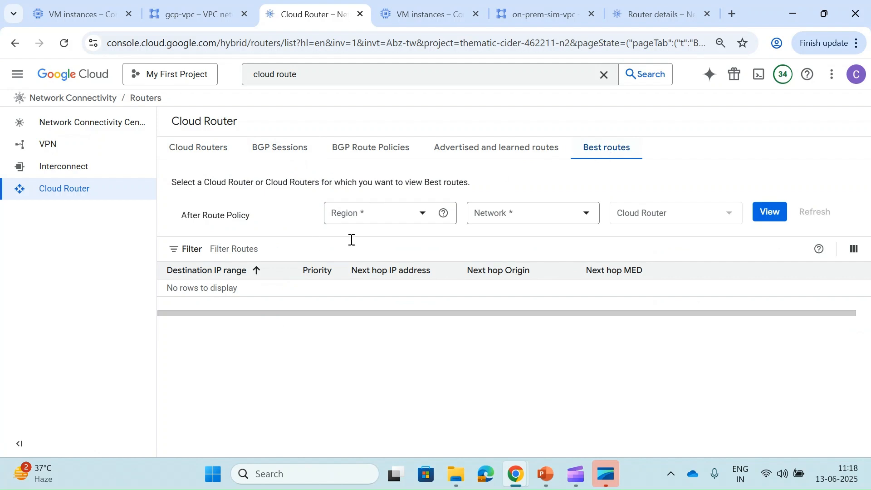
{"action": "left_click", "coordinate": [500, 158]}
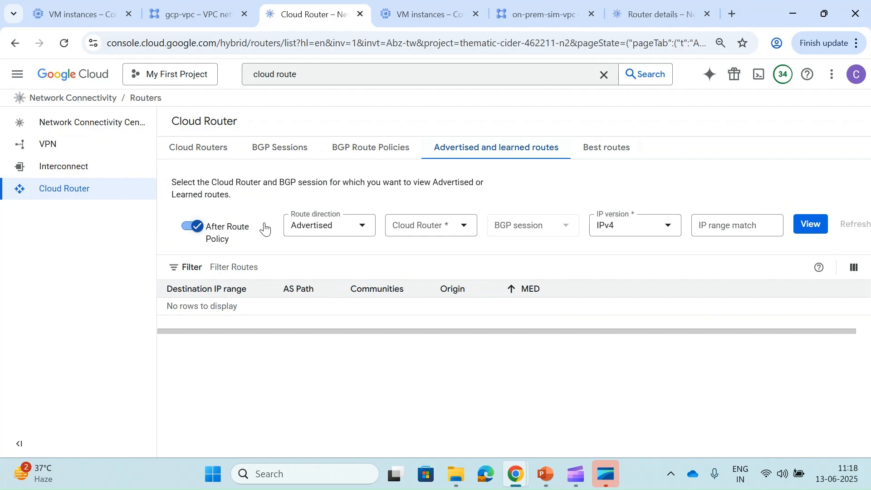
{"action": "left_click", "coordinate": [554, 5]}
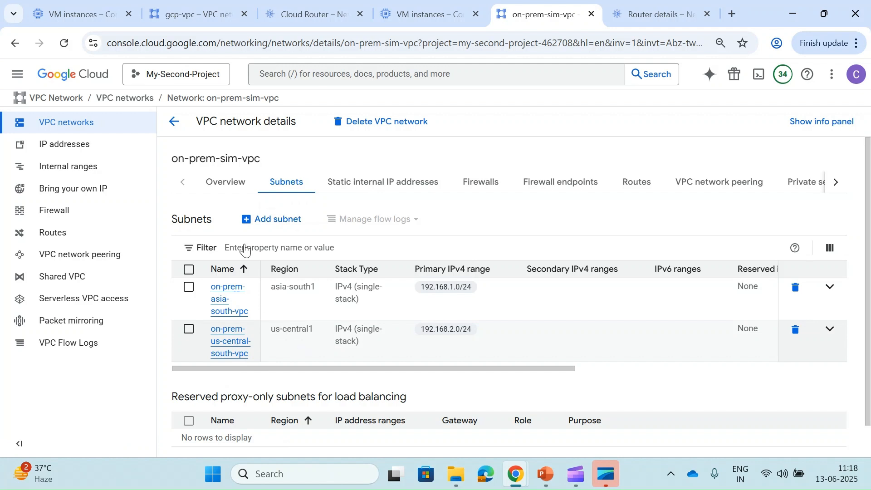
- Show on-prem-sim-vpc's overview: Regional dynamic routing, custom subnets, MTU 1460
{"action": "left_click", "coordinate": [236, 193]}
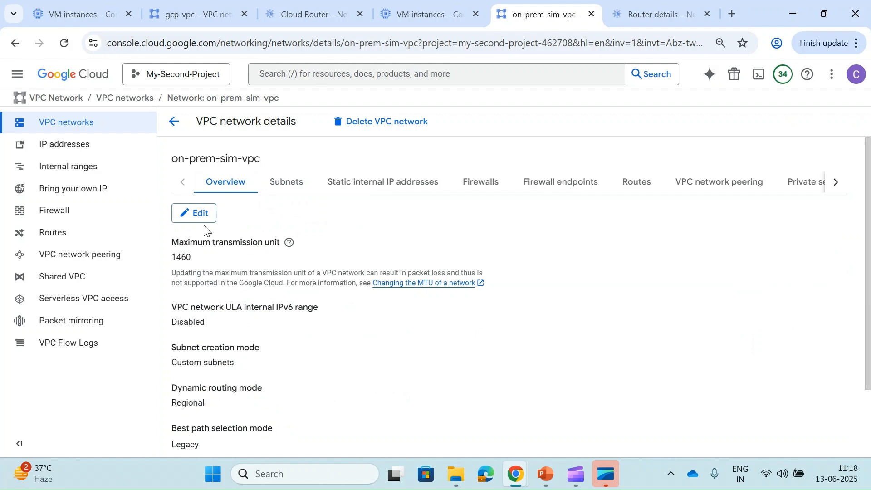
- Edit on-prem-sim-vpc to use the Global dynamic routing mode and save
{"action": "left_click", "coordinate": [195, 214]}
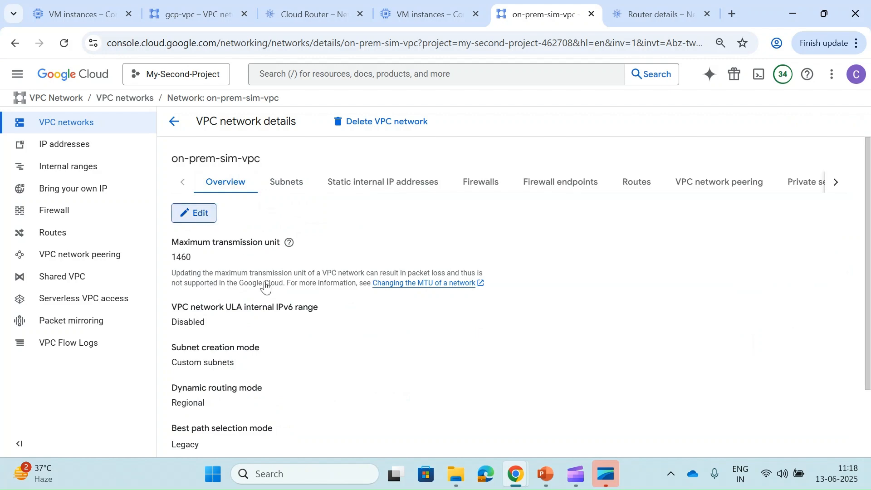
{"action": "scroll", "coordinate": [264, 282], "scroll_direction": "down", "scroll_amount": 3}
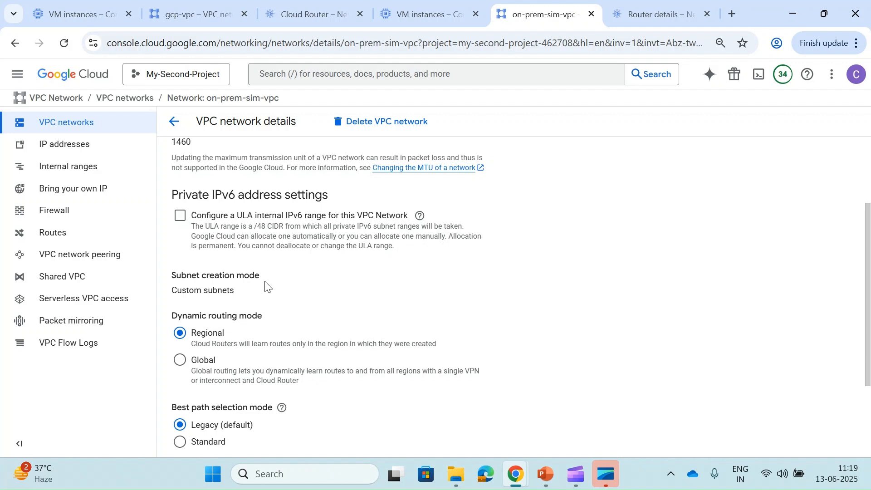
{"action": "left_click", "coordinate": [181, 361]}
{"action": "scroll", "coordinate": [181, 369], "scroll_direction": "down", "scroll_amount": 1}
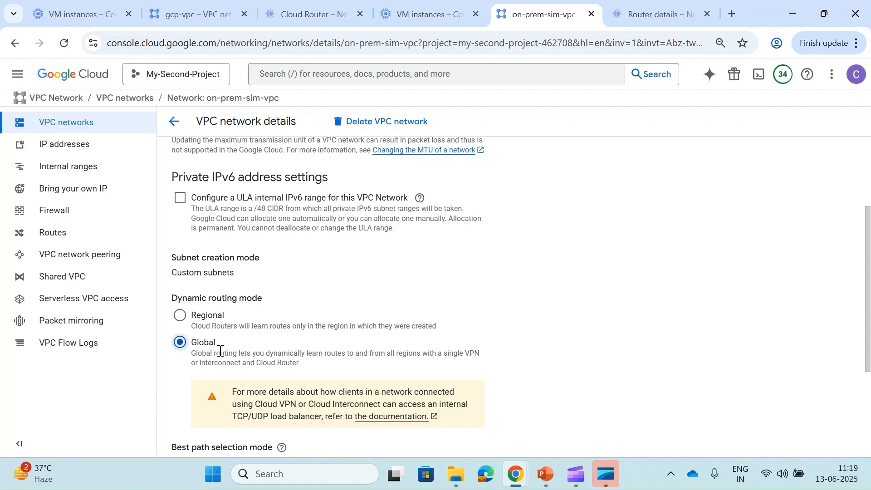
{"action": "scroll", "coordinate": [220, 350], "scroll_direction": "down", "scroll_amount": 3}
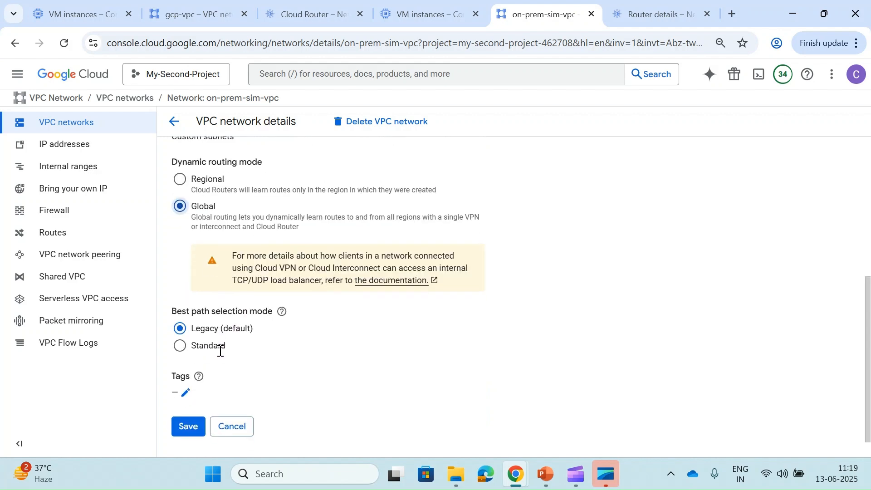
{"action": "left_click", "coordinate": [183, 407]}
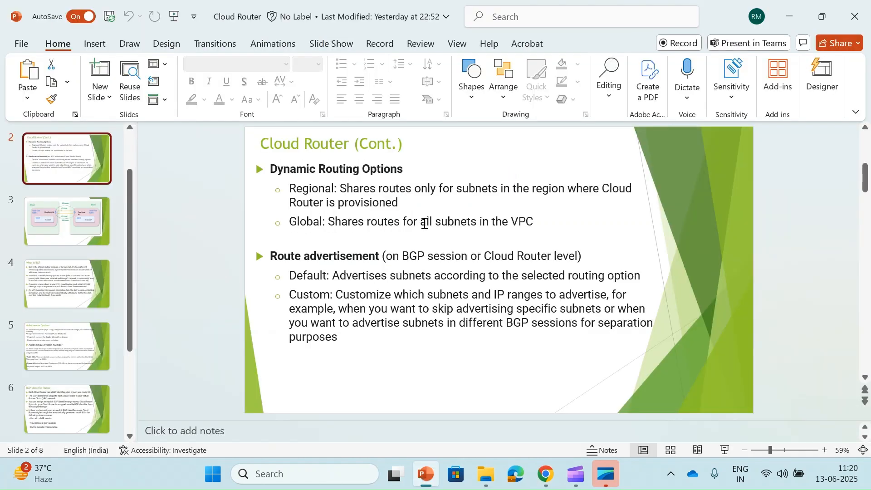
- Switch from the PowerPoint Cloud Router (Cont.) slide back to the Cloud Console in Chrome
{"action": "key", "text": "alt+Tab"}
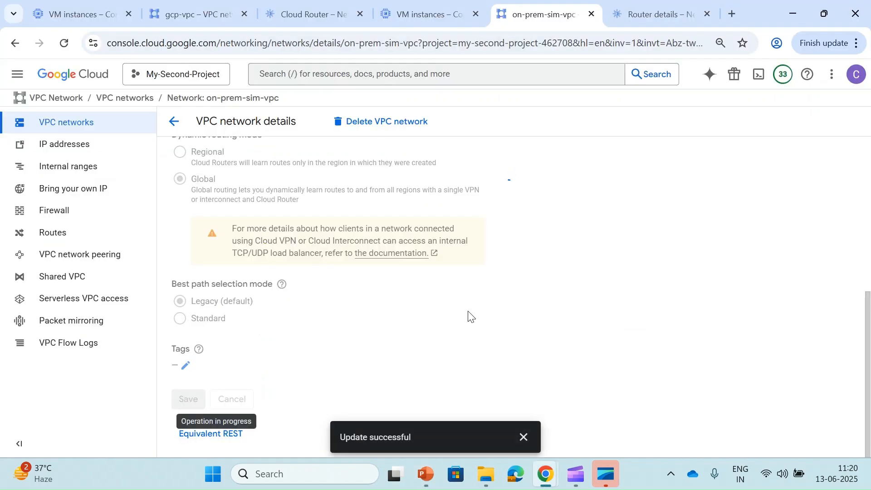
- Dismiss the update notice and refresh onprem-router's advertised routes, now including 192.168.2.0/24
{"action": "left_click", "coordinate": [523, 437]}
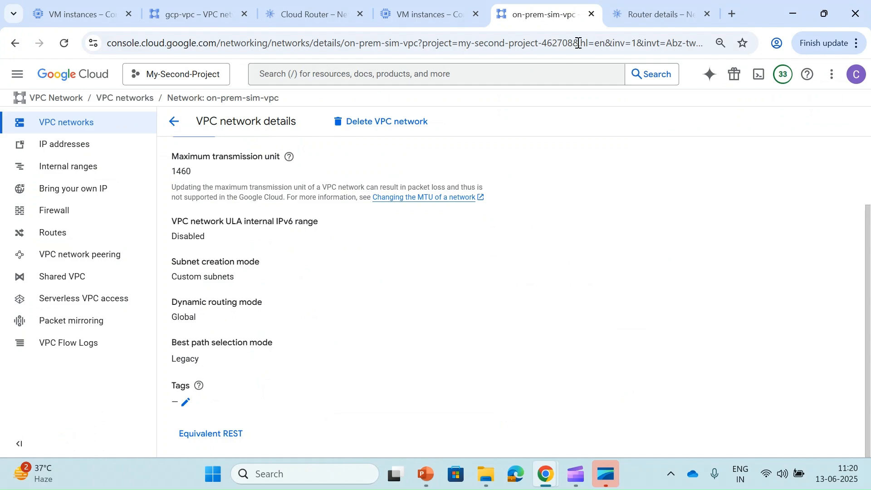
{"action": "left_click", "coordinate": [640, 18]}
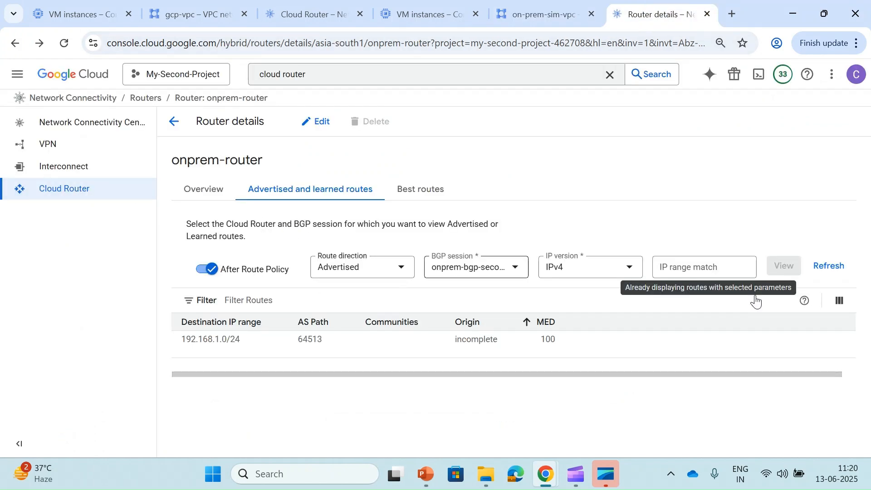
{"action": "left_click", "coordinate": [830, 267]}
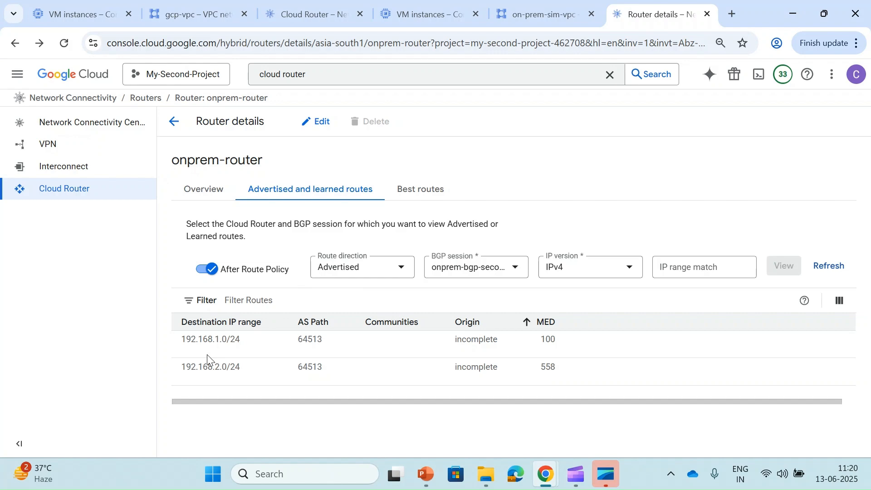
- List on-prem-sim-vpc's subnets, 192.168.1.0/24 and 192.168.2.0/24, to match the advertisements
{"action": "left_click", "coordinate": [523, 10]}
{"action": "scroll", "coordinate": [246, 174], "scroll_direction": "up", "scroll_amount": 2}
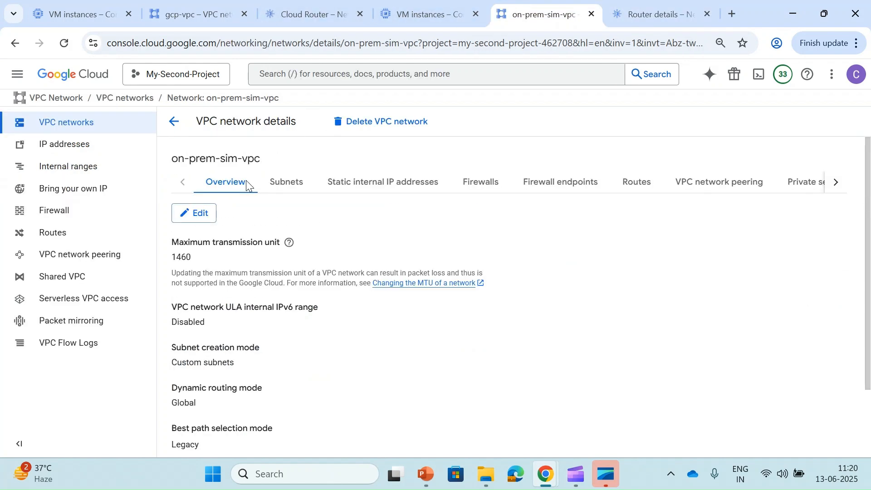
{"action": "left_click", "coordinate": [281, 183]}
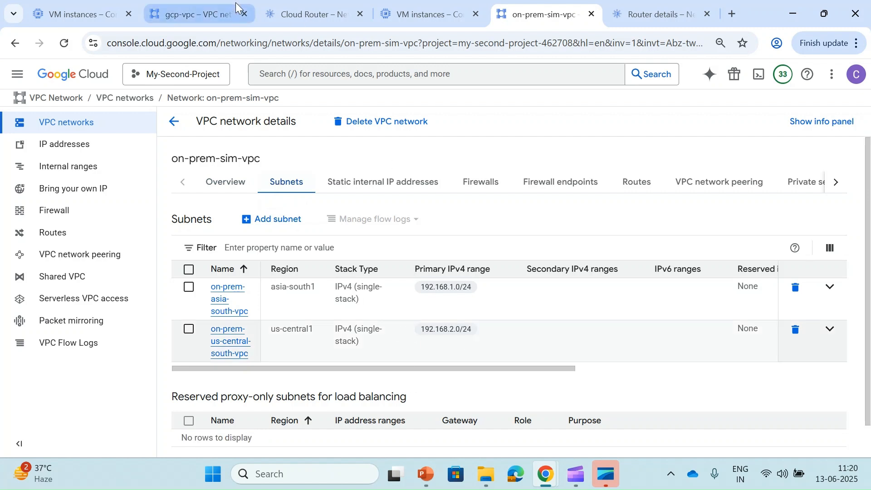
{"action": "left_click", "coordinate": [285, 9]}
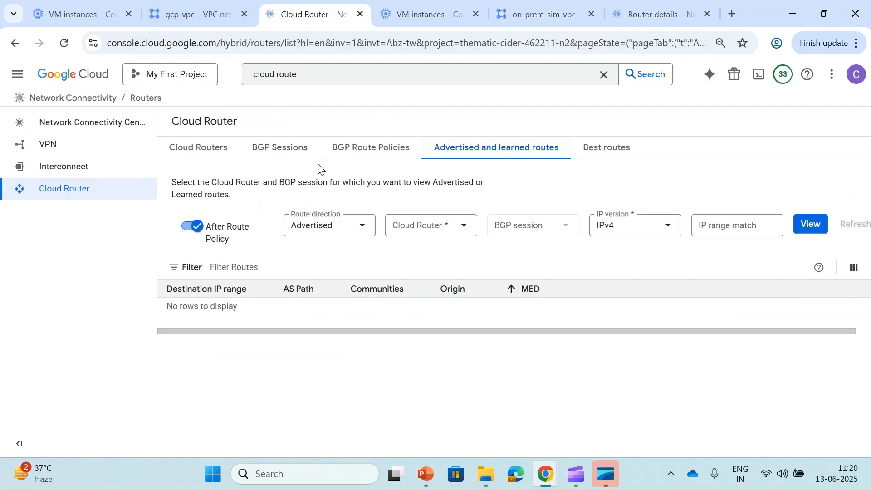
- Show routes gcp-vpc-cloud-router learned via gcp-vpc-bgp-second-session: 192.168.1.0/24 and 192.168.2.0/24
{"action": "left_click", "coordinate": [330, 231]}
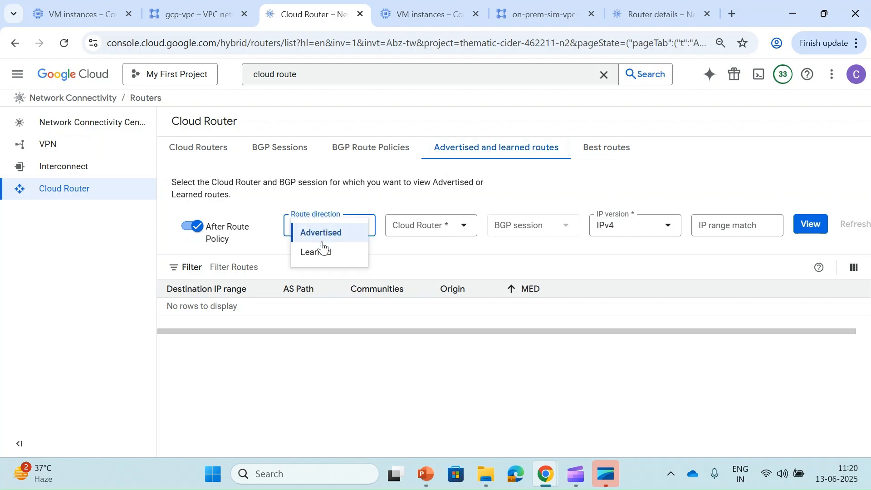
{"action": "left_click", "coordinate": [321, 254]}
{"action": "left_click", "coordinate": [447, 228]}
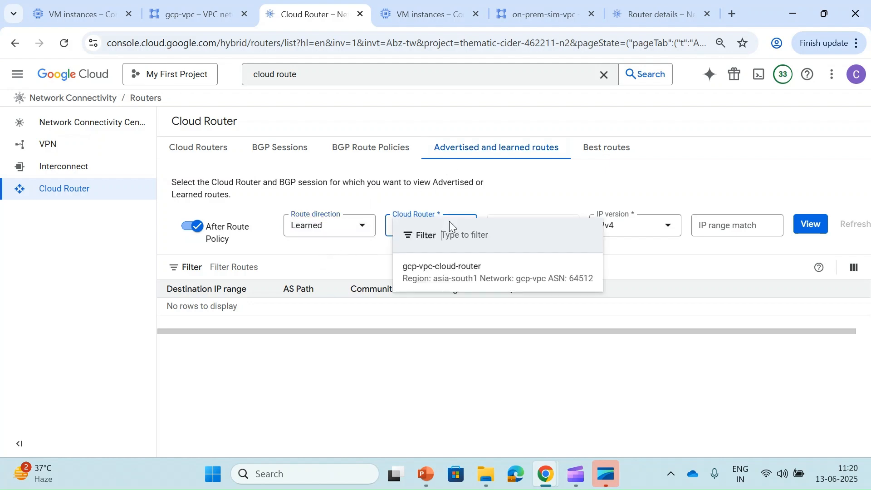
{"action": "left_click", "coordinate": [431, 272]}
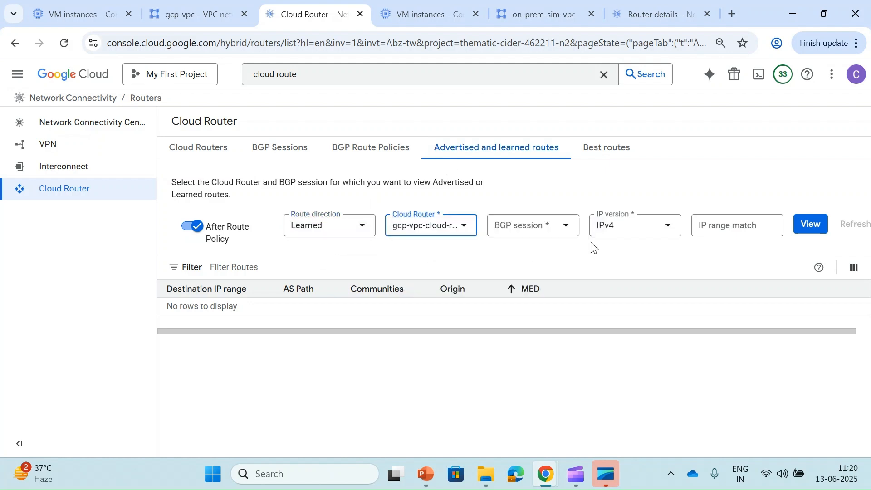
{"action": "left_click", "coordinate": [551, 229]}
{"action": "left_click", "coordinate": [540, 268]}
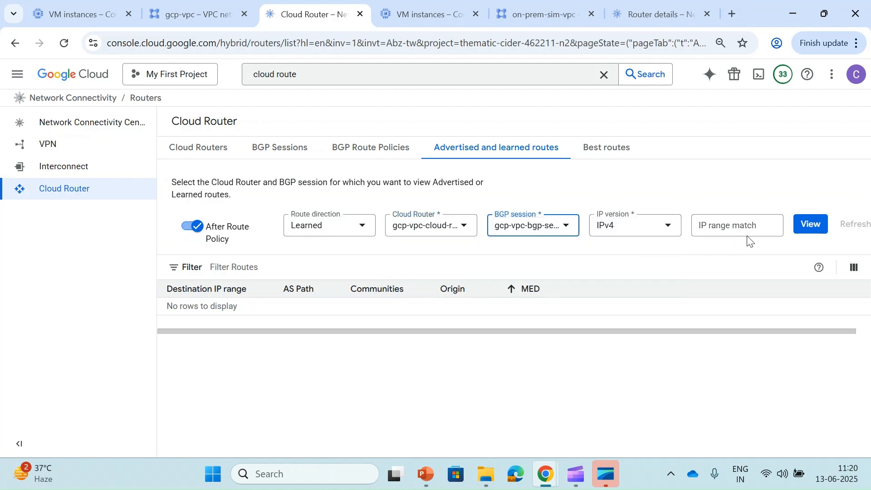
{"action": "left_click", "coordinate": [811, 224]}
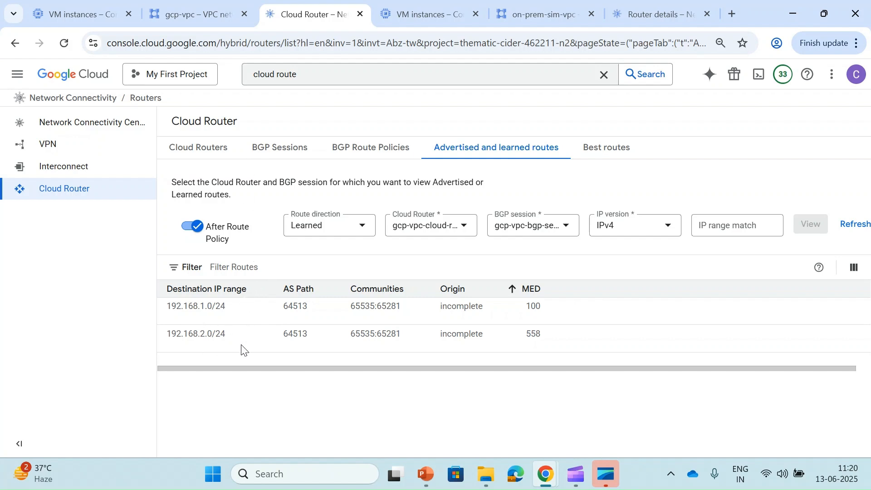
{"action": "left_click", "coordinate": [174, 9]}
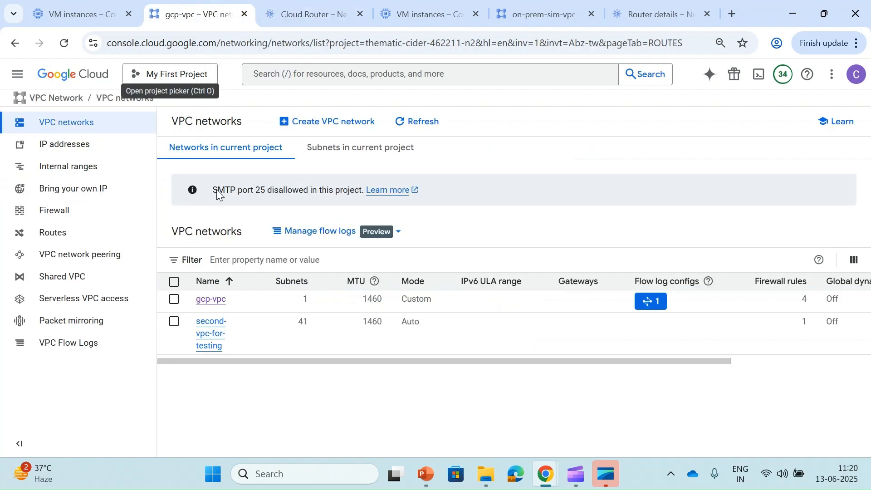
- List gcp-vpc's asia-south1 (Mumbai) routes, showing dynamic 192.168.1.0/24 and 192.168.2.0/24 via gcp-vpc-second-tunnel
{"action": "left_click", "coordinate": [205, 304]}
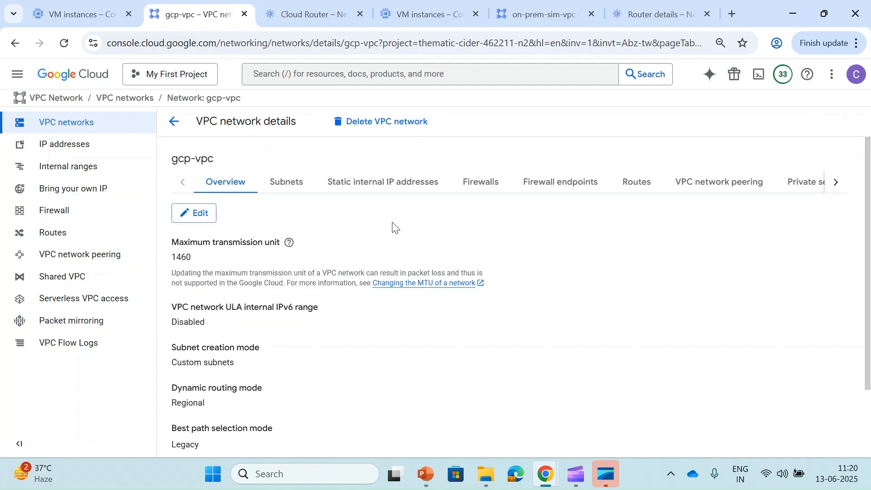
{"action": "left_click", "coordinate": [635, 194]}
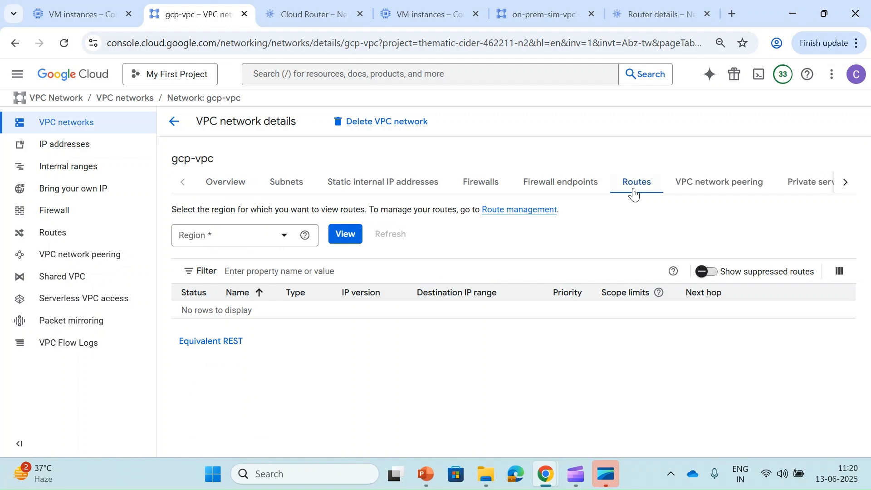
{"action": "left_click", "coordinate": [222, 243]}
{"action": "scroll", "coordinate": [229, 339], "scroll_direction": "down", "scroll_amount": 15}
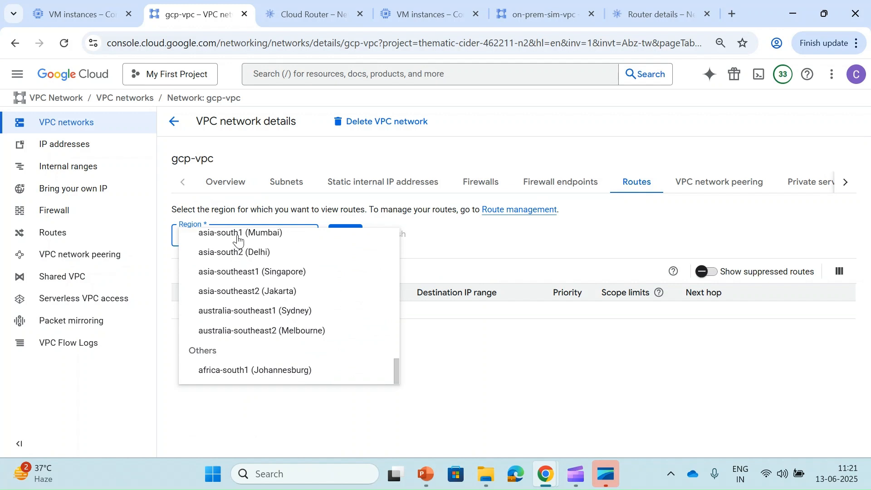
{"action": "left_click", "coordinate": [237, 234]}
{"action": "left_click", "coordinate": [359, 238]}
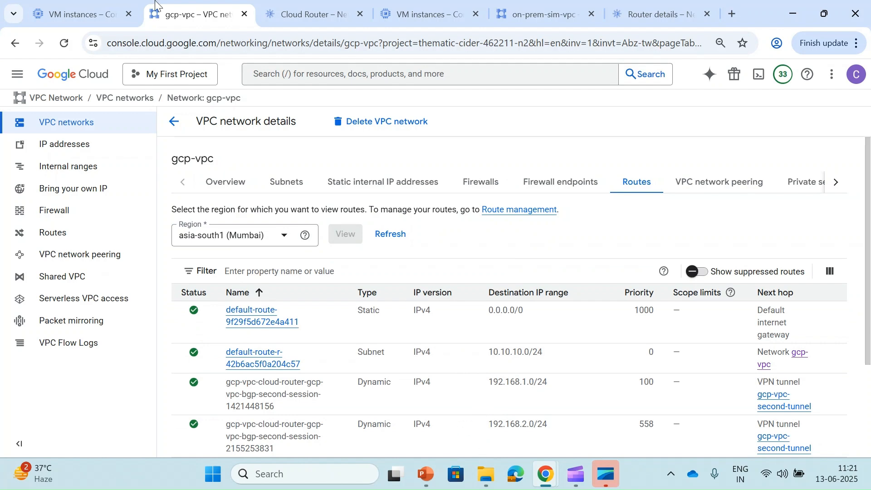
{"action": "left_click", "coordinate": [75, 14]}
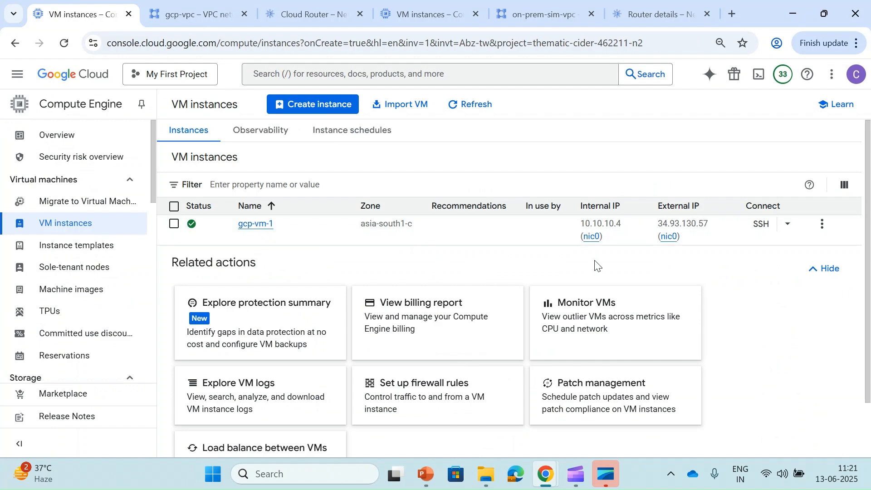
- Recheck the Cloud Router routes page with the route direction kept at Learned
{"action": "left_click", "coordinate": [290, 5]}
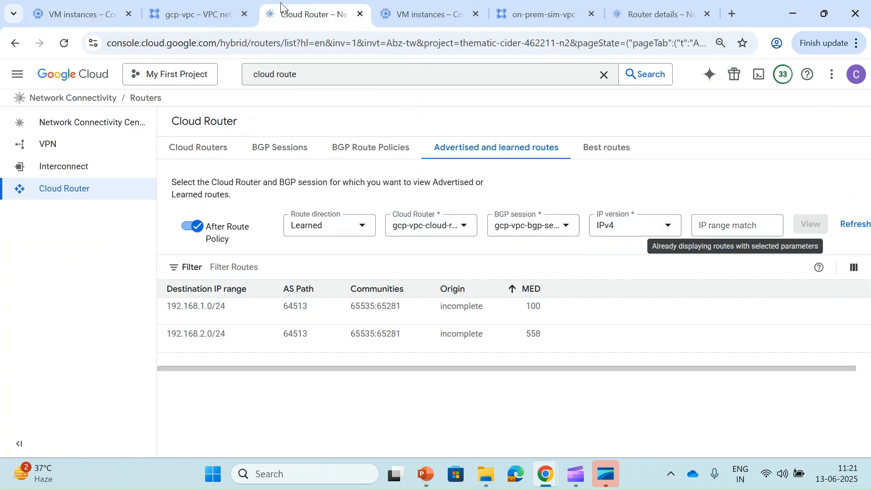
{"action": "left_click", "coordinate": [315, 230]}
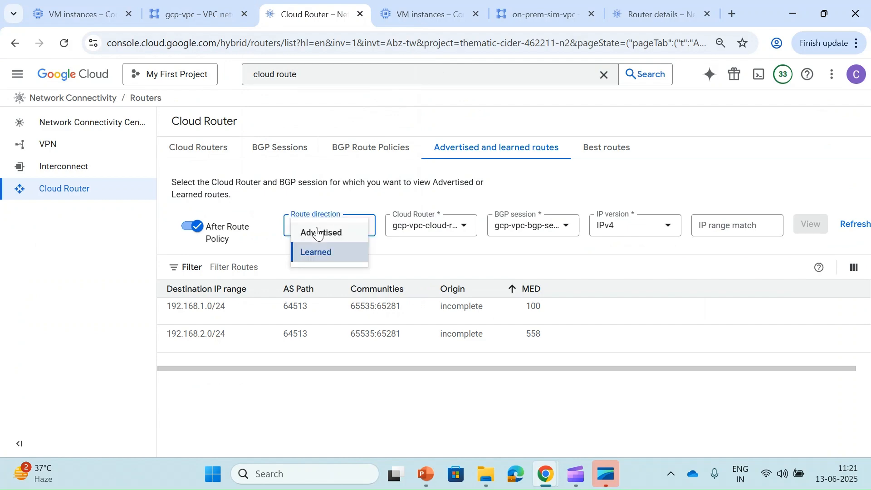
{"action": "left_click", "coordinate": [255, 221]}
- List gcp-vpc's us-central1 (Iowa) routes: only the 0.0.0.0/0 default route and 10.10.10.0/24 subnet route
{"action": "left_click", "coordinate": [196, 13]}
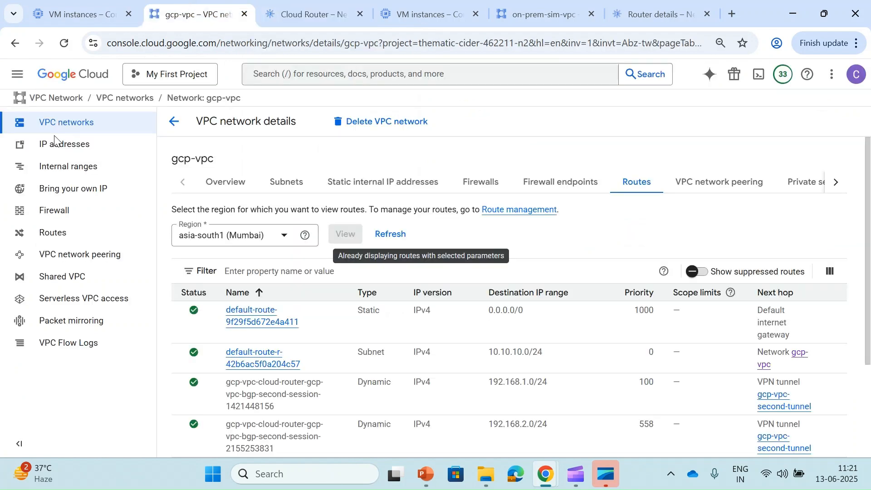
{"action": "left_click", "coordinate": [285, 237]}
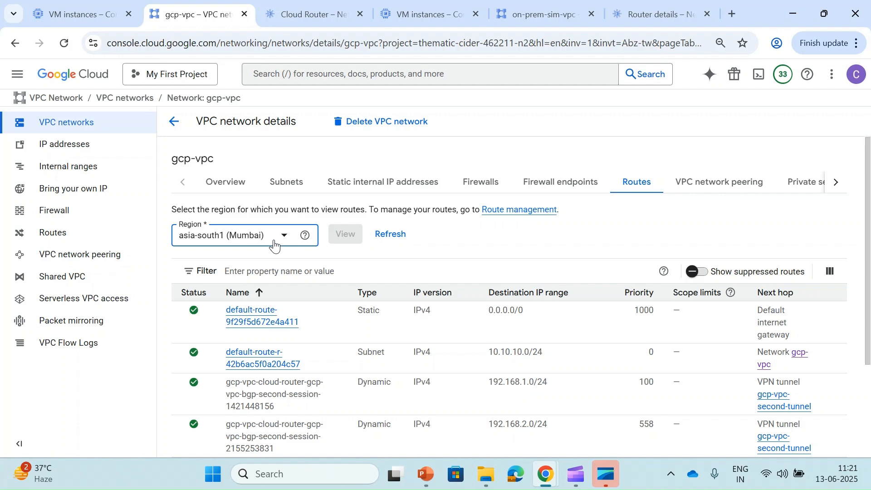
{"action": "scroll", "coordinate": [259, 343], "scroll_direction": "down", "scroll_amount": 2}
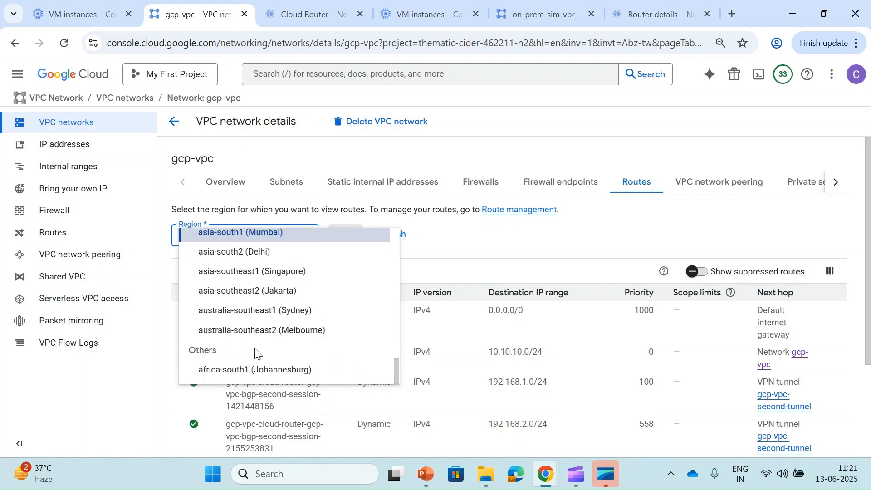
{"action": "scroll", "coordinate": [254, 349], "scroll_direction": "up", "scroll_amount": 10}
{"action": "scroll", "coordinate": [236, 304], "scroll_direction": "down", "scroll_amount": 1}
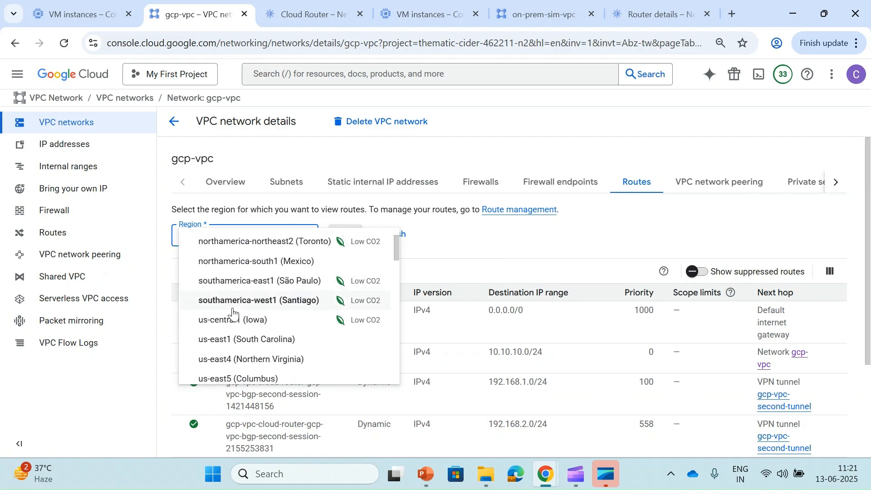
{"action": "left_click", "coordinate": [232, 320]}
{"action": "left_click", "coordinate": [344, 241]}
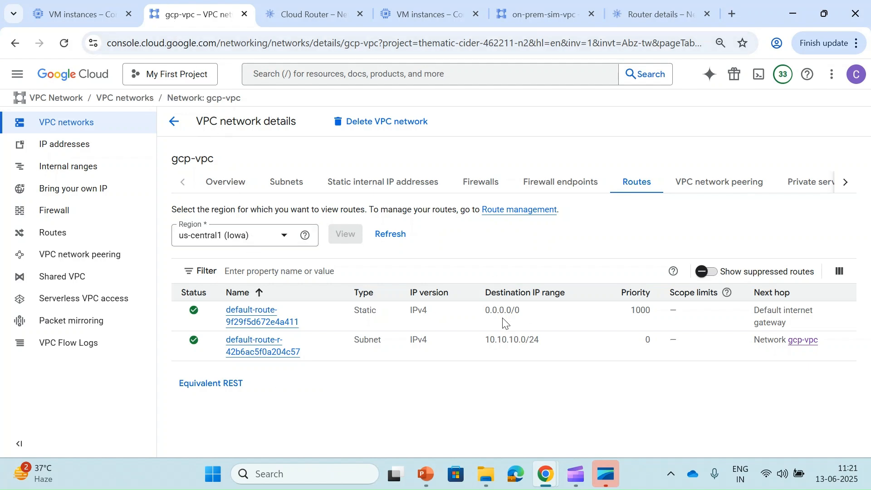
- Copy the us-central on-prem VM's internal IP 192.168.2.3 from the VM instances list
{"action": "left_click", "coordinate": [450, 9]}
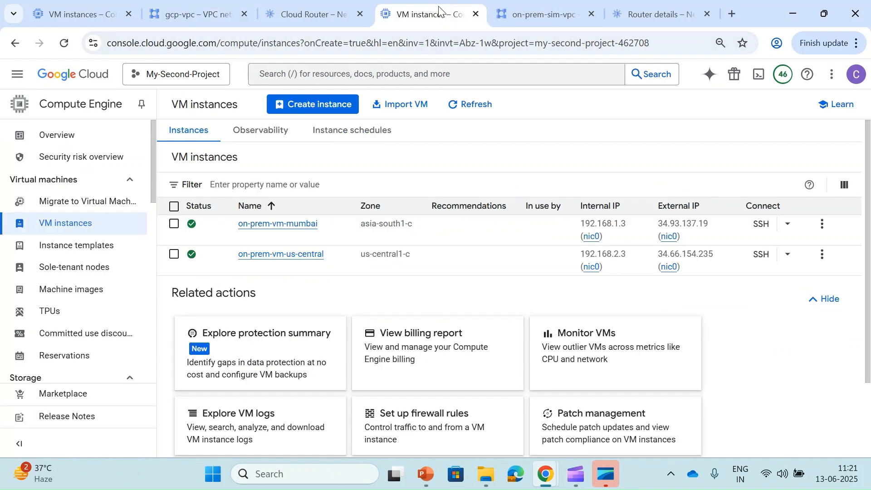
{"action": "left_click", "coordinate": [610, 267]}
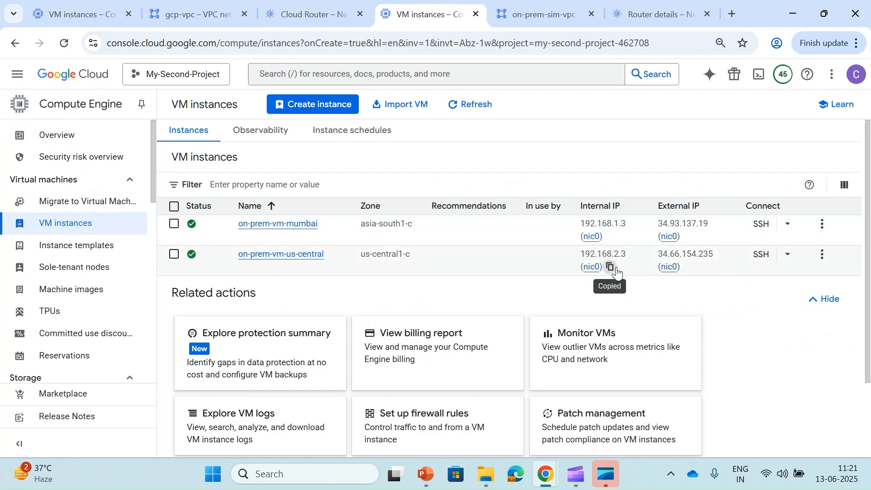
{"action": "mouse_move", "coordinate": [535, 485]}
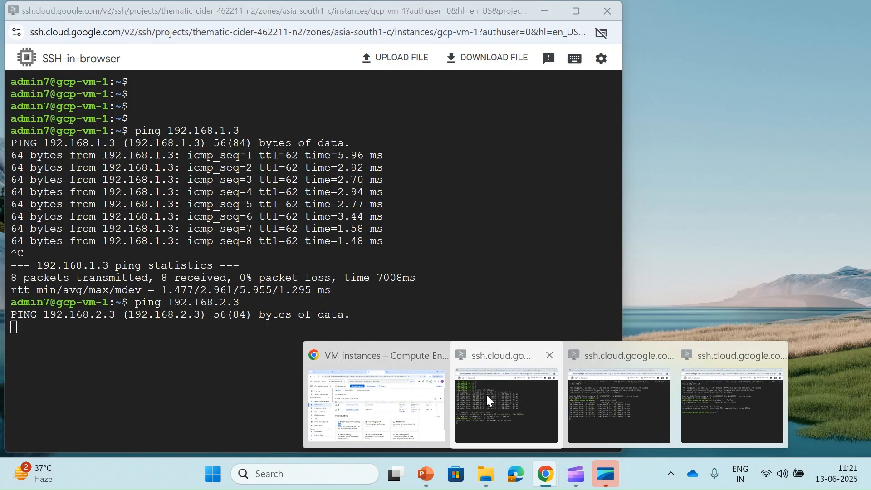
{"action": "left_click", "coordinate": [487, 395]}
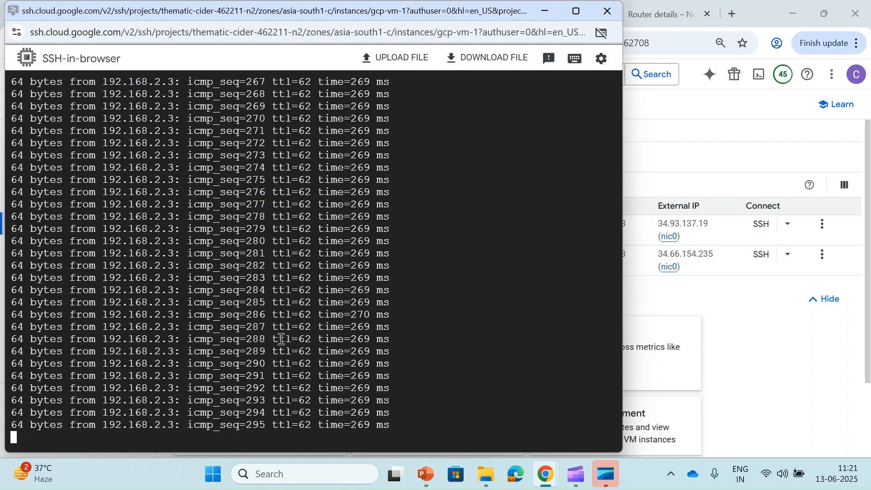
- From gcp-vm-1, ping 192.168.2.3 and get replies of about 269 ms
{"action": "scroll", "coordinate": [282, 339], "scroll_direction": "up", "scroll_amount": 10}
{"action": "scroll", "coordinate": [281, 339], "scroll_direction": "up", "scroll_amount": 15}
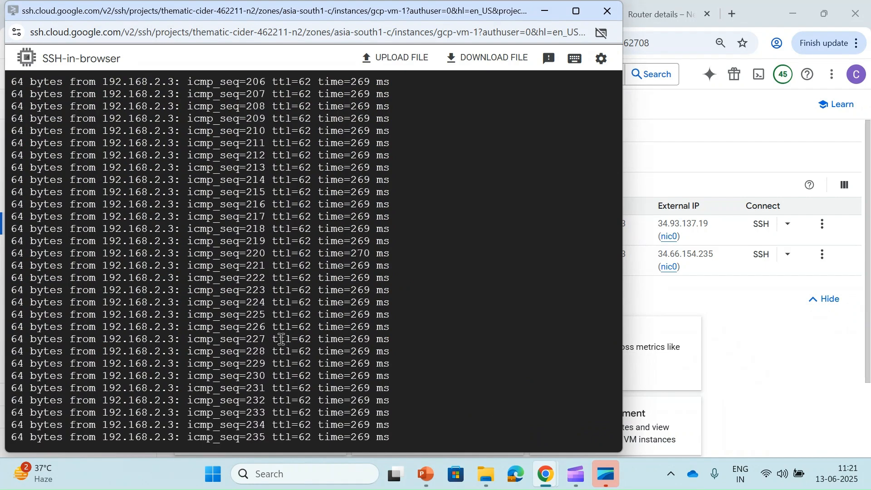
{"action": "key", "text": "Return"}
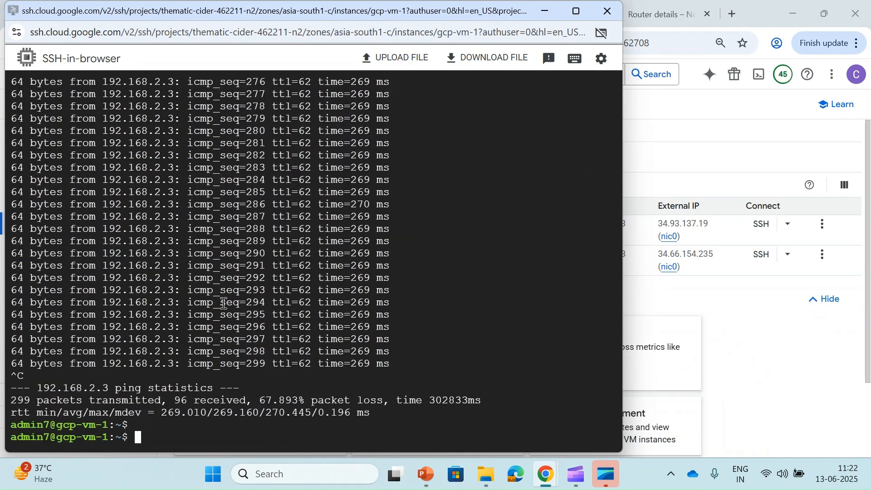
{"action": "key", "text": "Return"}
{"action": "key", "text": "Up"}
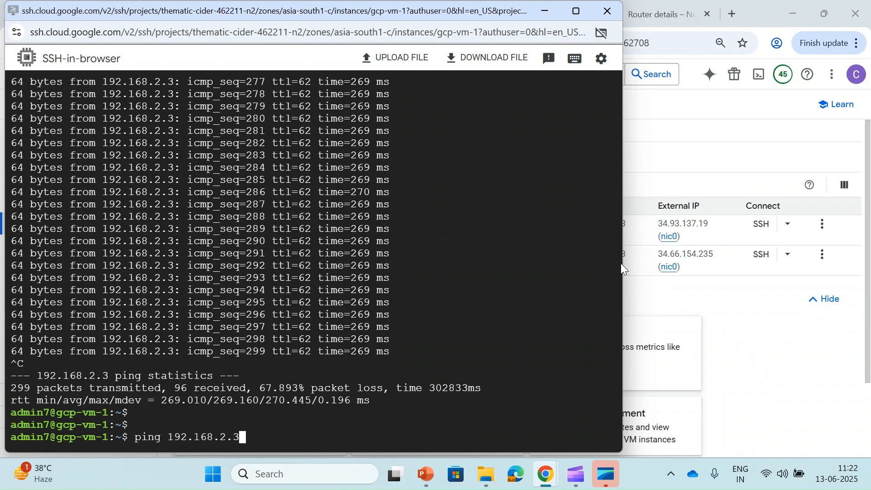
{"action": "left_click_drag", "start_coordinate": [623, 267], "coordinate": [559, 253]}
{"action": "key", "text": "Return"}
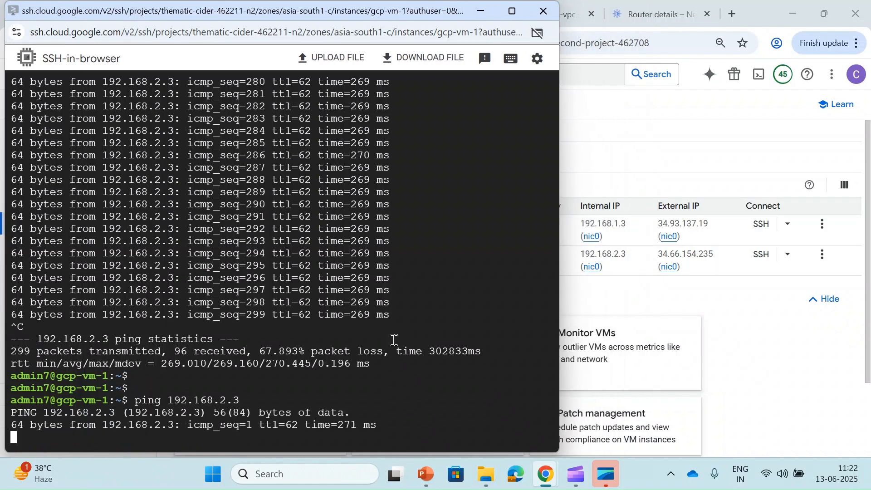
{"action": "key", "text": "ctrl+c"}
- Edit the command to ping 192.168.1.3 from gcp-vm-1, getting replies of about 1.5 ms
{"action": "key", "text": "Up"}
{"action": "key", "text": "Left"}
{"action": "key", "text": "Left"}
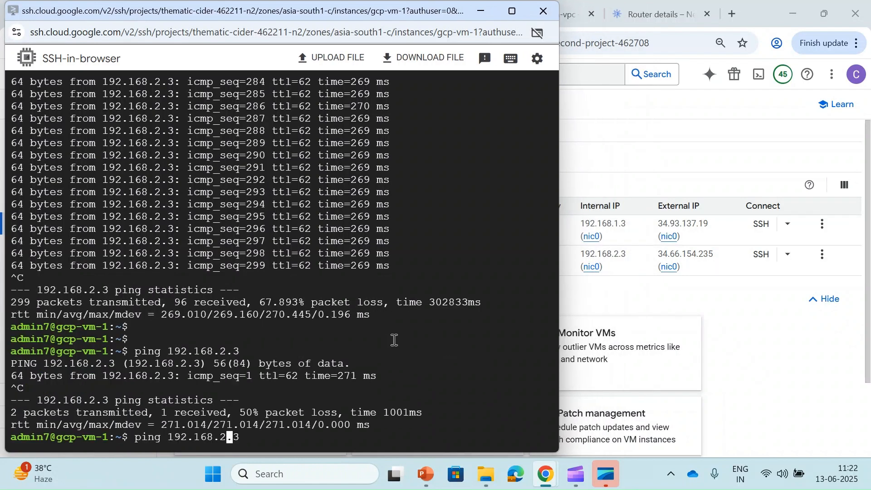
{"action": "key", "text": "BackSpace"}
{"action": "type", "text": "1"}
{"action": "key", "text": "Return"}
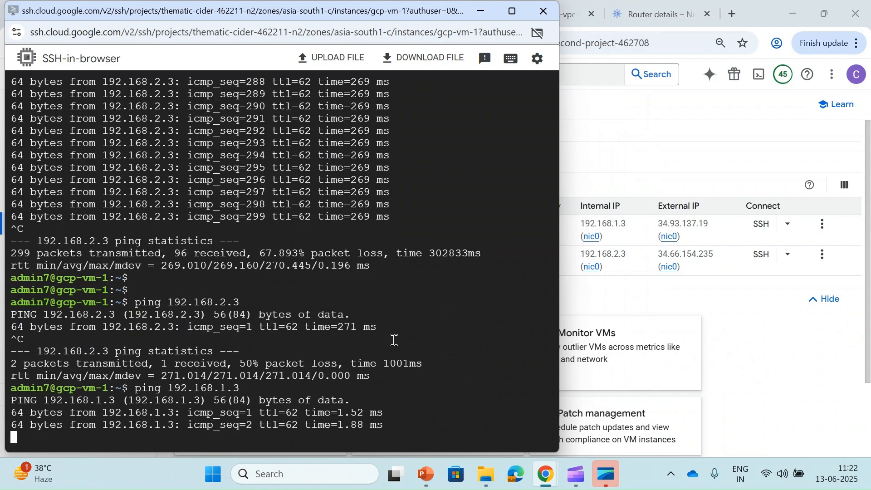
{"action": "key", "text": "ctrl+c"}
{"action": "left_click", "coordinate": [623, 142]}
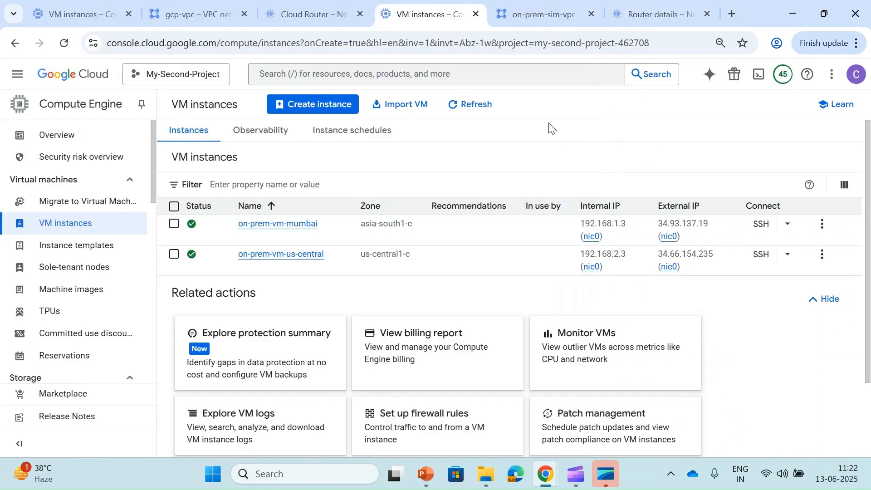
- Stop the on-prem-vm-mumbai ping to 10.10.10.4 and recall the ping command
{"action": "mouse_move", "coordinate": [546, 482]}
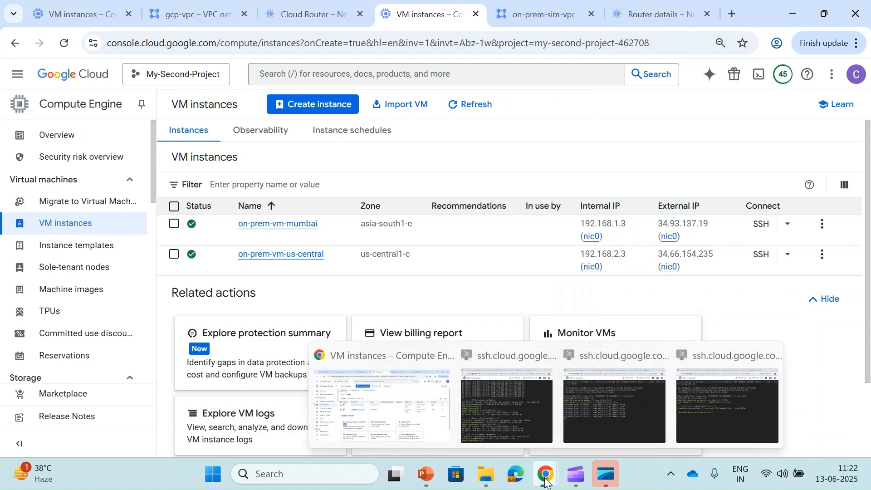
{"action": "left_click", "coordinate": [74, 14]}
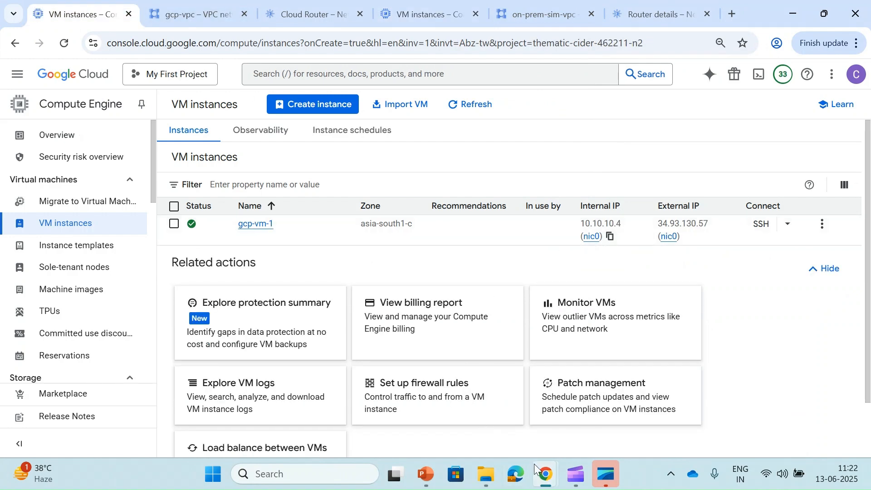
{"action": "mouse_move", "coordinate": [545, 476]}
{"action": "left_click", "coordinate": [586, 387]}
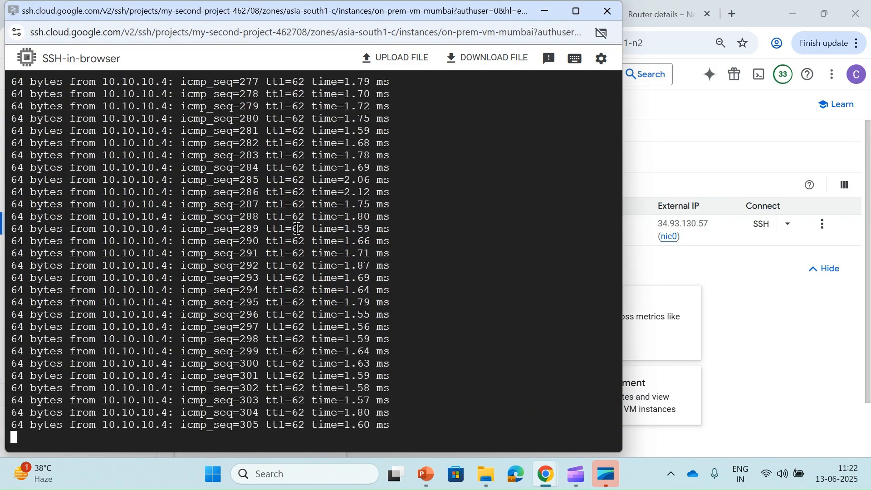
{"action": "key", "text": "ctrl+c"}
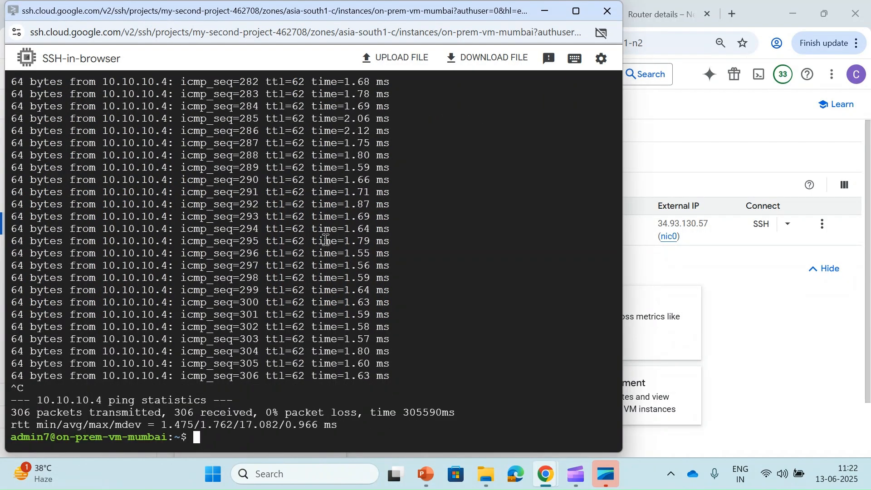
{"action": "key", "text": "Return"}
{"action": "key", "text": "Return"}
{"action": "key", "text": "Return"}
{"action": "key", "text": "Up"}
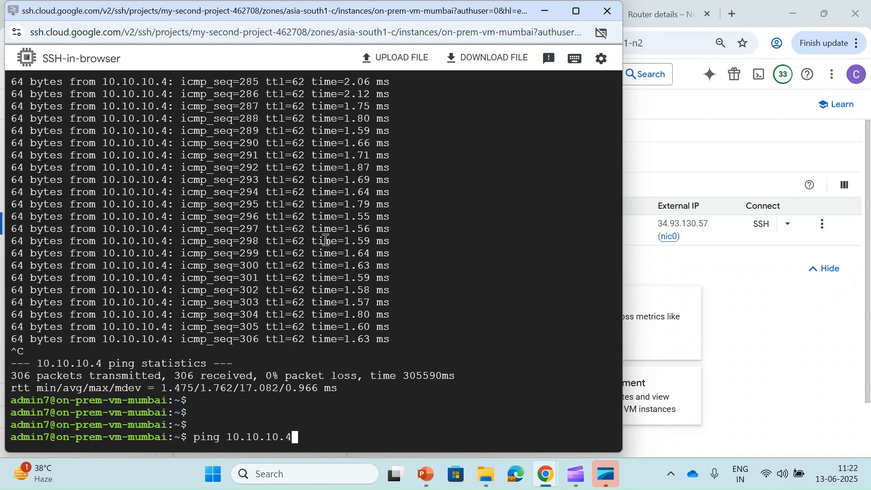
{"action": "scroll", "coordinate": [326, 241], "scroll_direction": "up", "scroll_amount": 20}
{"action": "scroll", "coordinate": [326, 241], "scroll_direction": "down", "scroll_amount": 20}
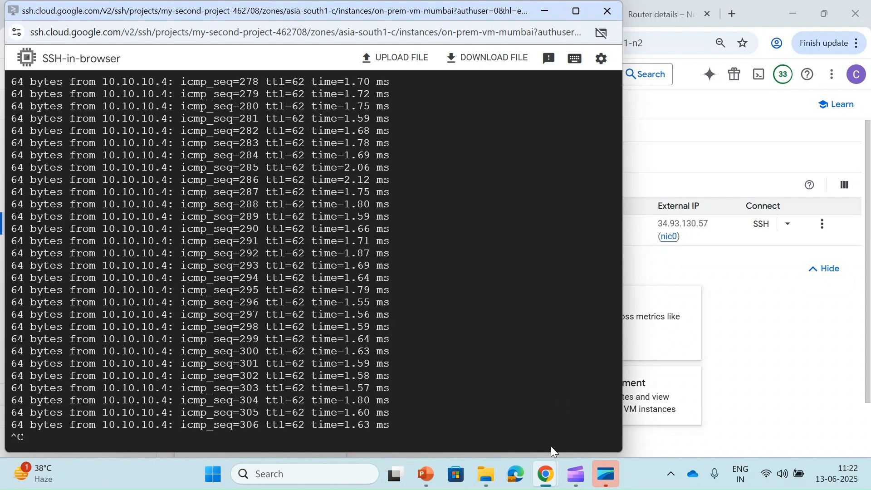
- Rerun ping 10.10.10.4 from on-prem-vm-us-central, receiving replies of about 269 ms
{"action": "mouse_move", "coordinate": [546, 474]}
{"action": "left_click", "coordinate": [717, 411]}
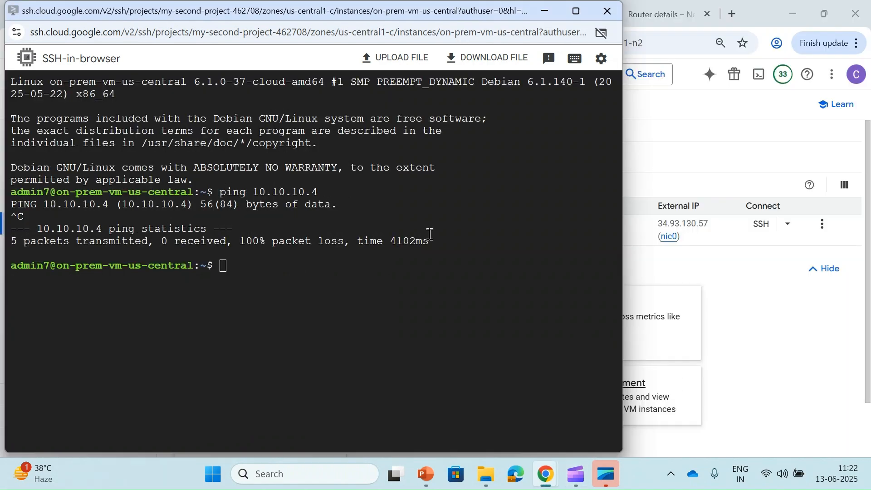
{"action": "key", "text": "Up"}
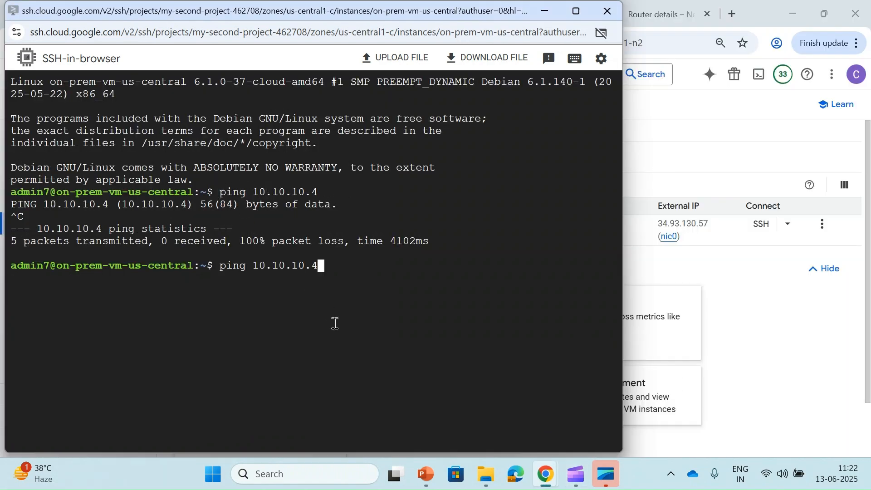
{"action": "key", "text": "Return"}
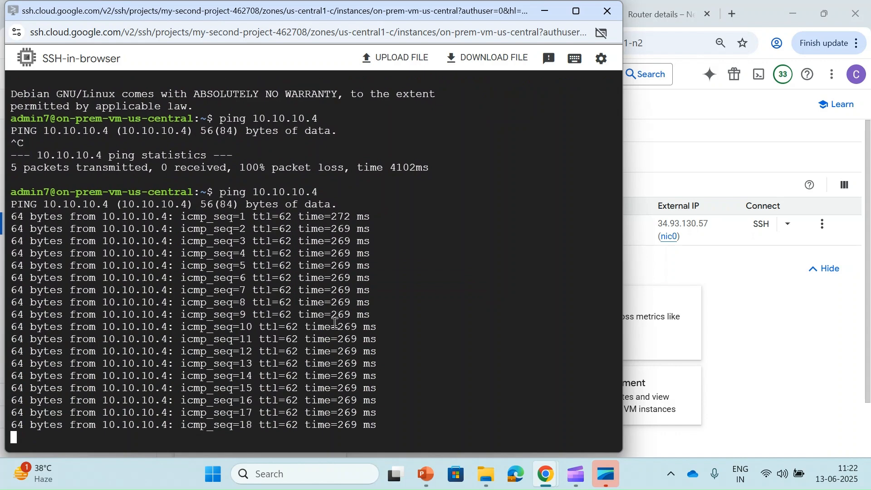
{"action": "key", "text": "ctrl+c"}
{"action": "left_click", "coordinate": [710, 148]}
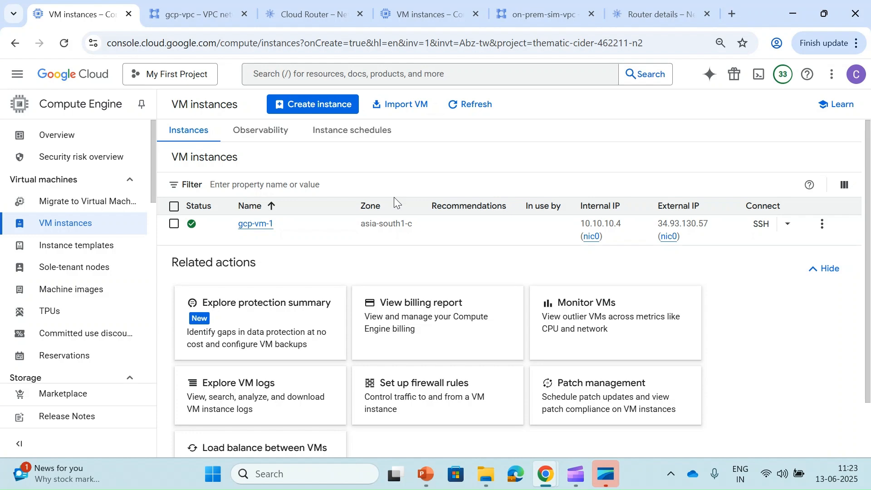
- Check on-prem-sim-vpc's subnets, then return to the list showing gcp-vpc and second-vpc-for-testing
{"action": "left_click", "coordinate": [189, 16]}
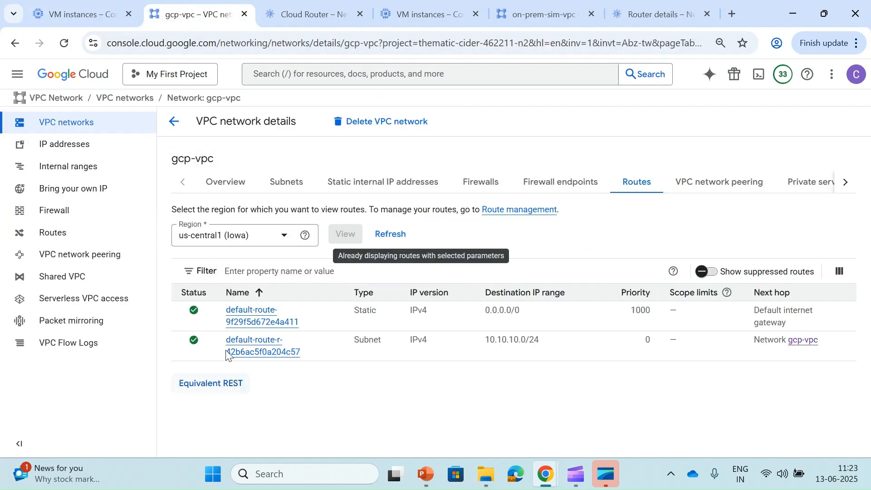
{"action": "left_click", "coordinate": [70, 126]}
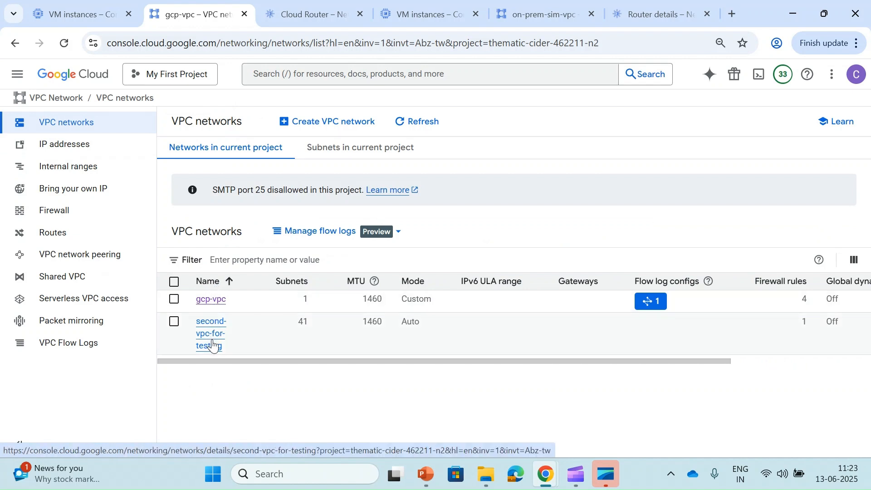
{"action": "left_click", "coordinate": [542, 10]}
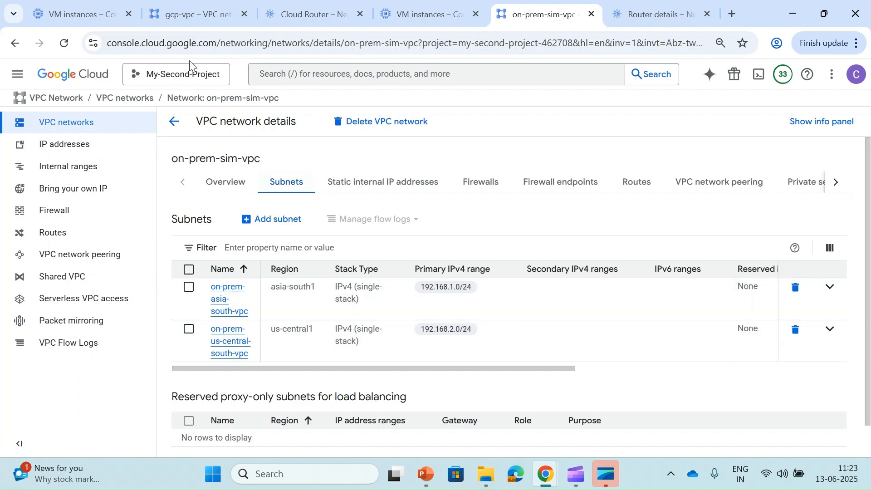
{"action": "left_click", "coordinate": [181, 7]}
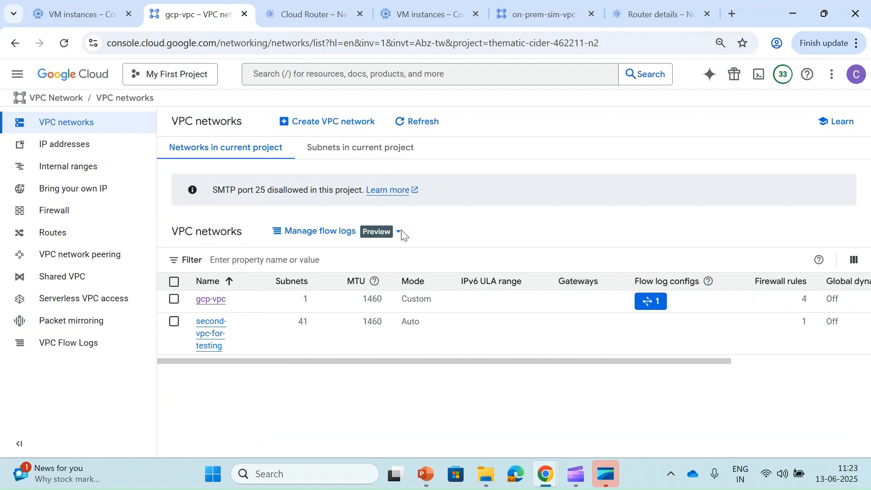